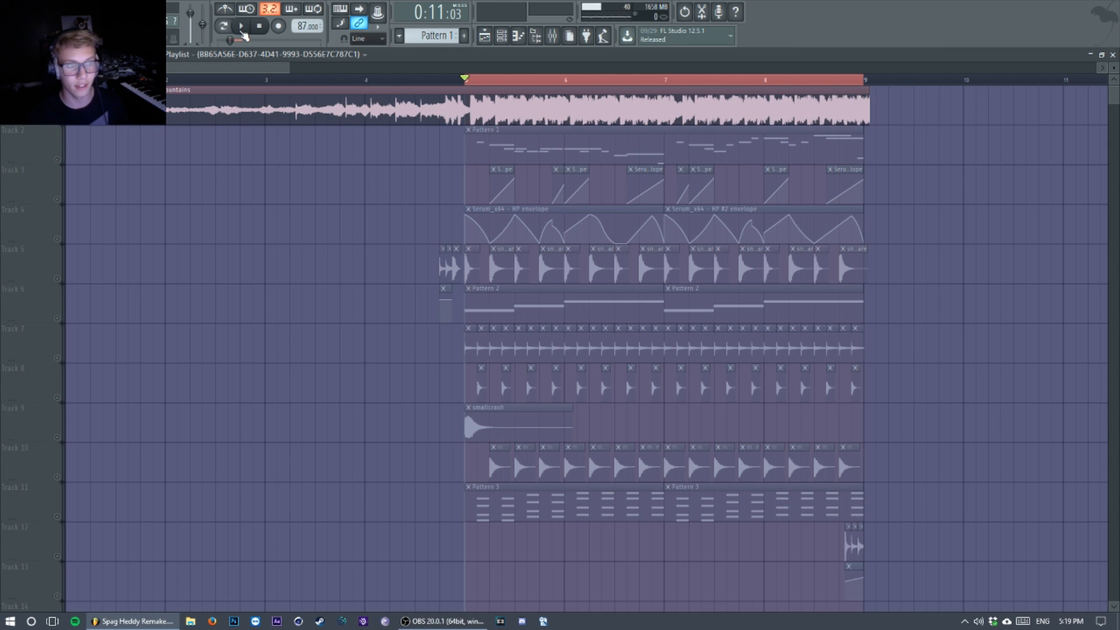
- Play the soloed Mountains reference clip from the start of the playlist and stop near bar 8
{"action": "key", "text": "space"}
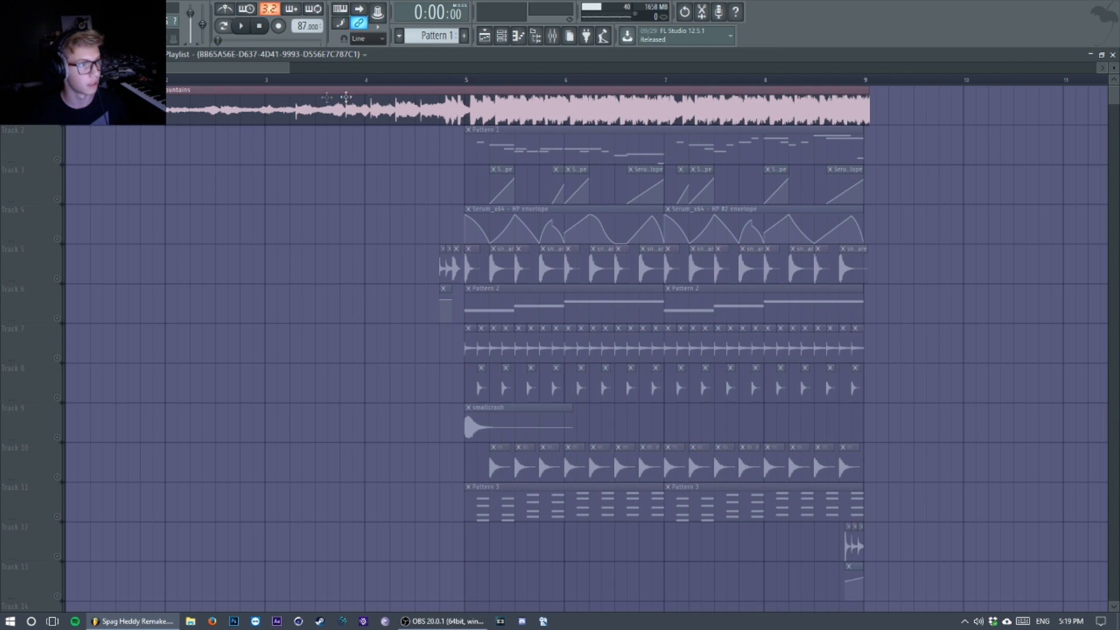
{"action": "key", "text": "space"}
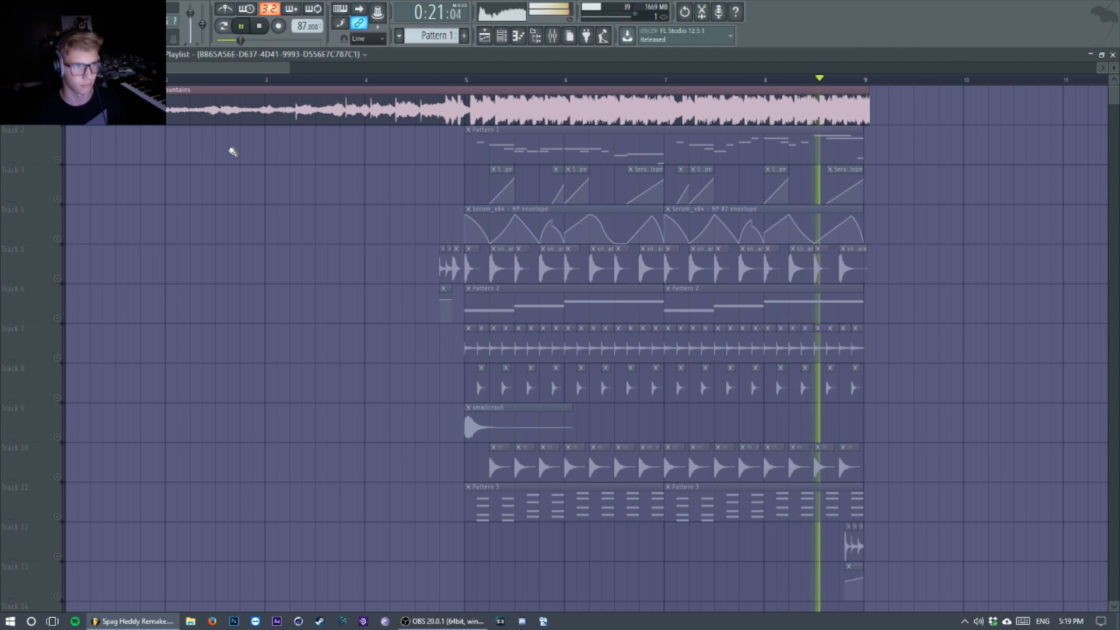
{"action": "key", "text": "space"}
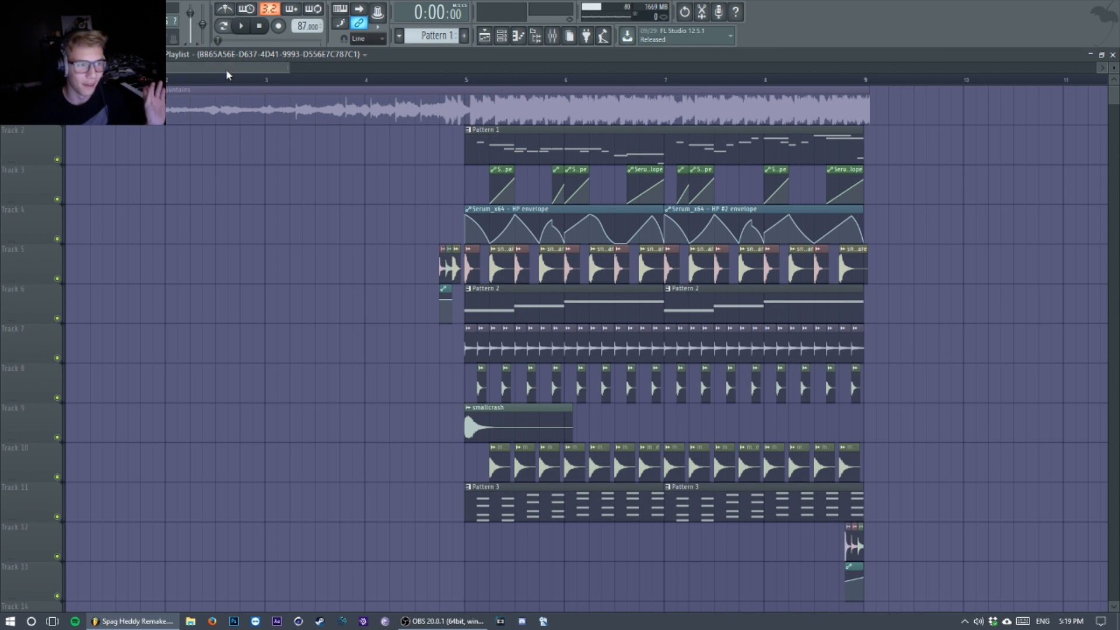
- Play the remake from just before bar 5 with the reference clip muted, and stop in bar 8
{"action": "left_click", "coordinate": [441, 81]}
{"action": "key", "text": "space"}
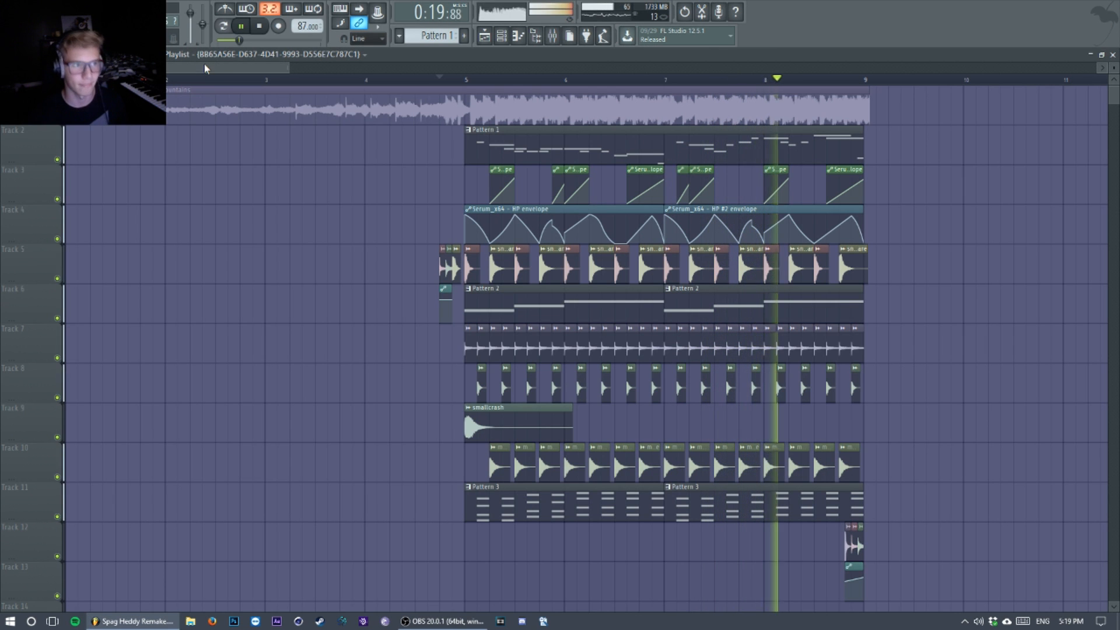
{"action": "key", "text": "space"}
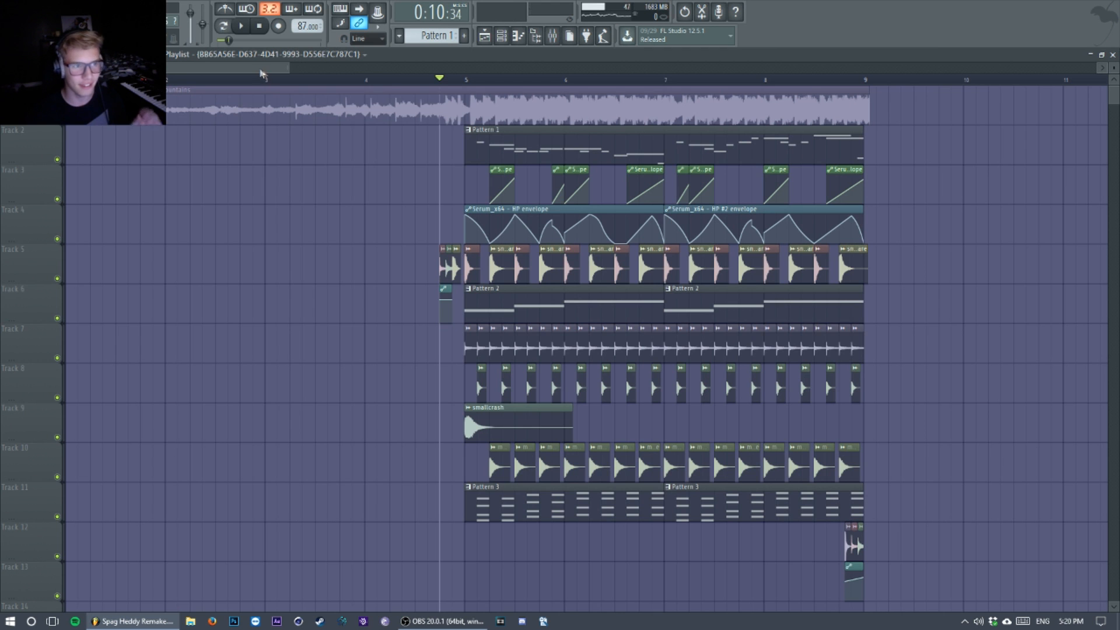
- Look at Pattern 1's notes in the piano roll, return to the playlist and view the channel rack
{"action": "double_click", "coordinate": [505, 150]}
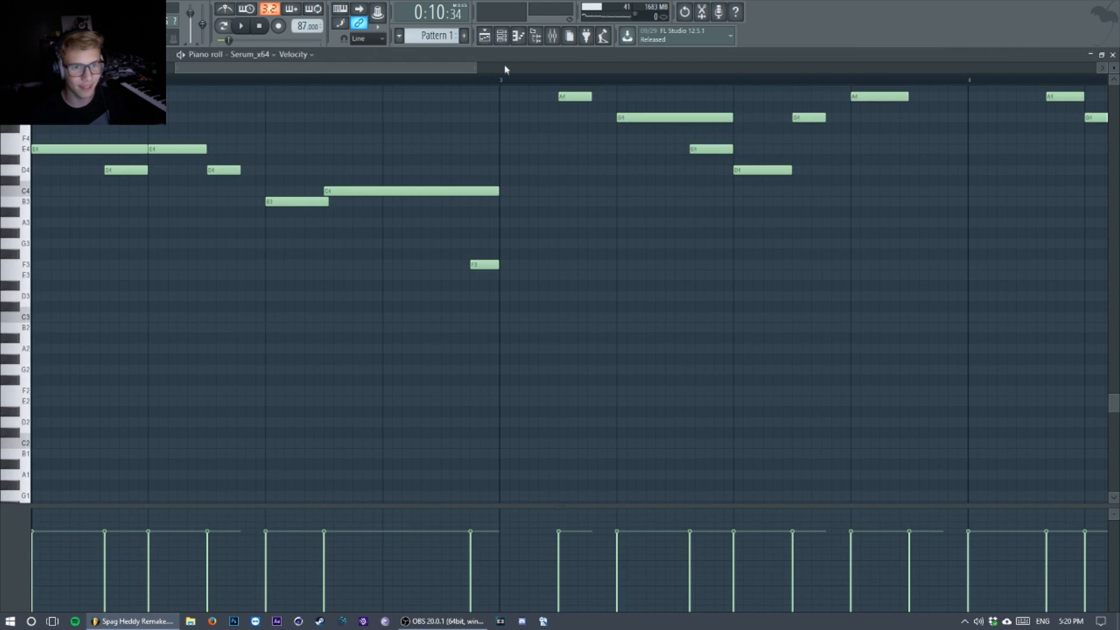
{"action": "left_click", "coordinate": [485, 36]}
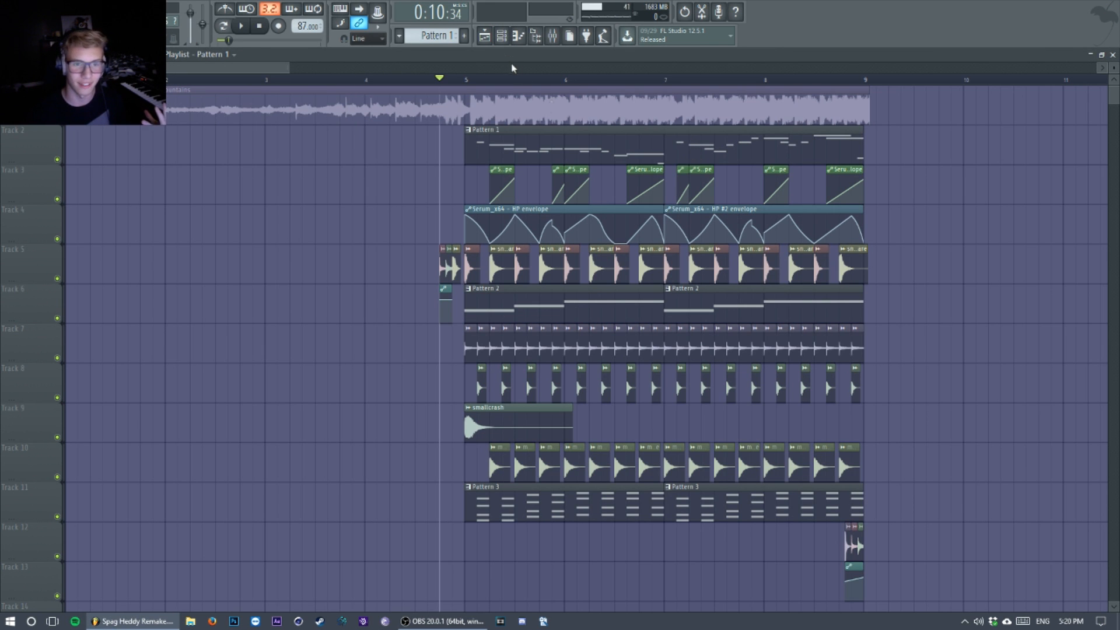
{"action": "left_click", "coordinate": [501, 35]}
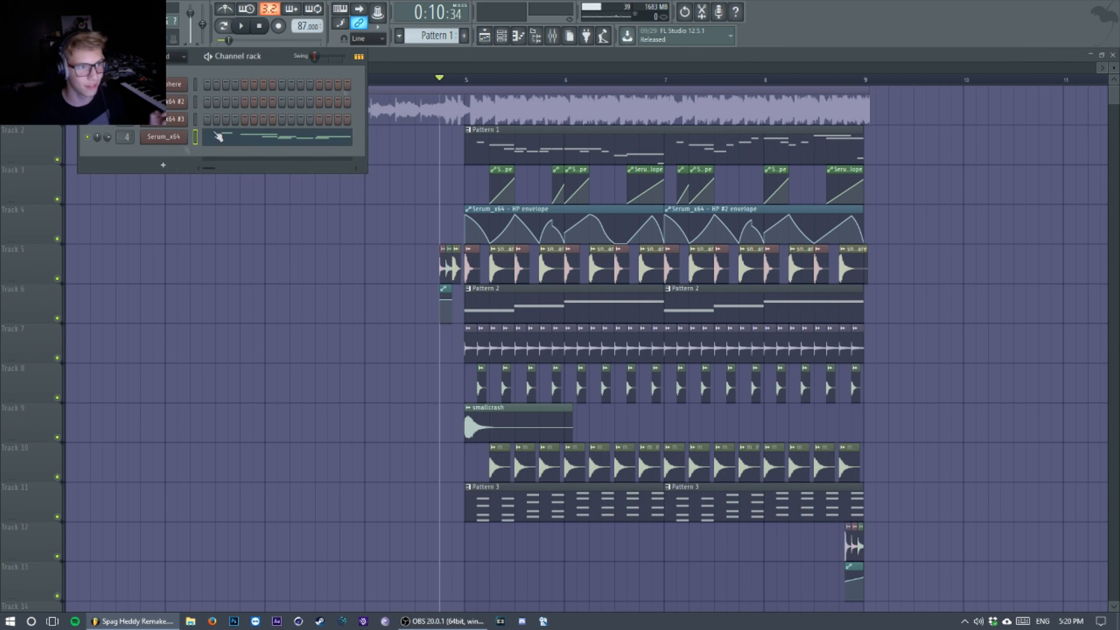
{"action": "left_click", "coordinate": [551, 35]}
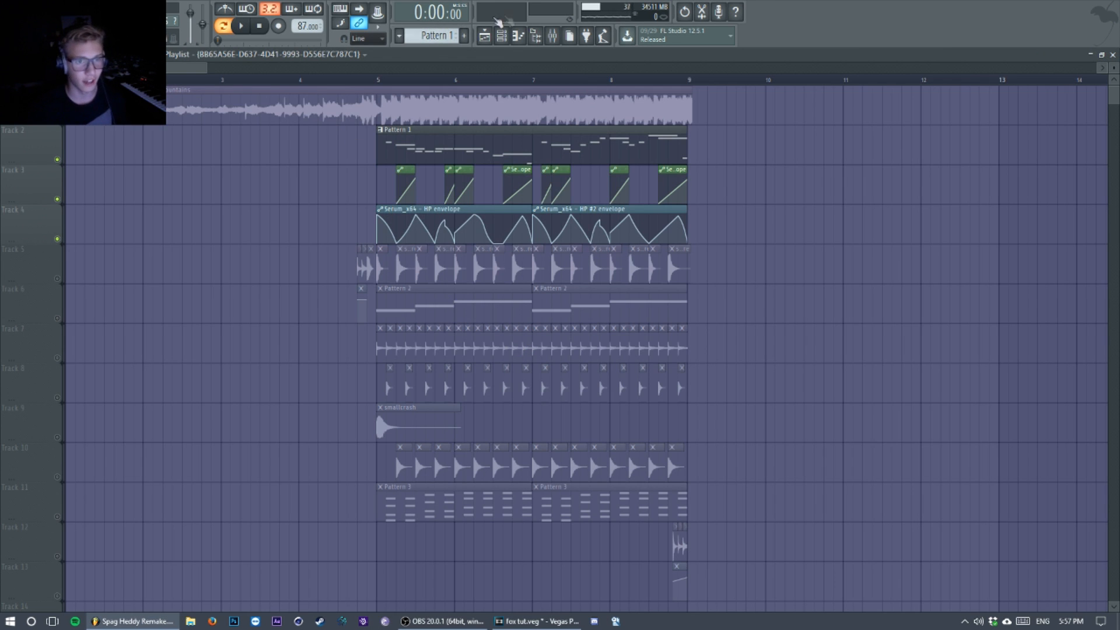
- Select mixer insert 4, examine its effects chain, and return to the playlist
{"action": "key", "text": "F9"}
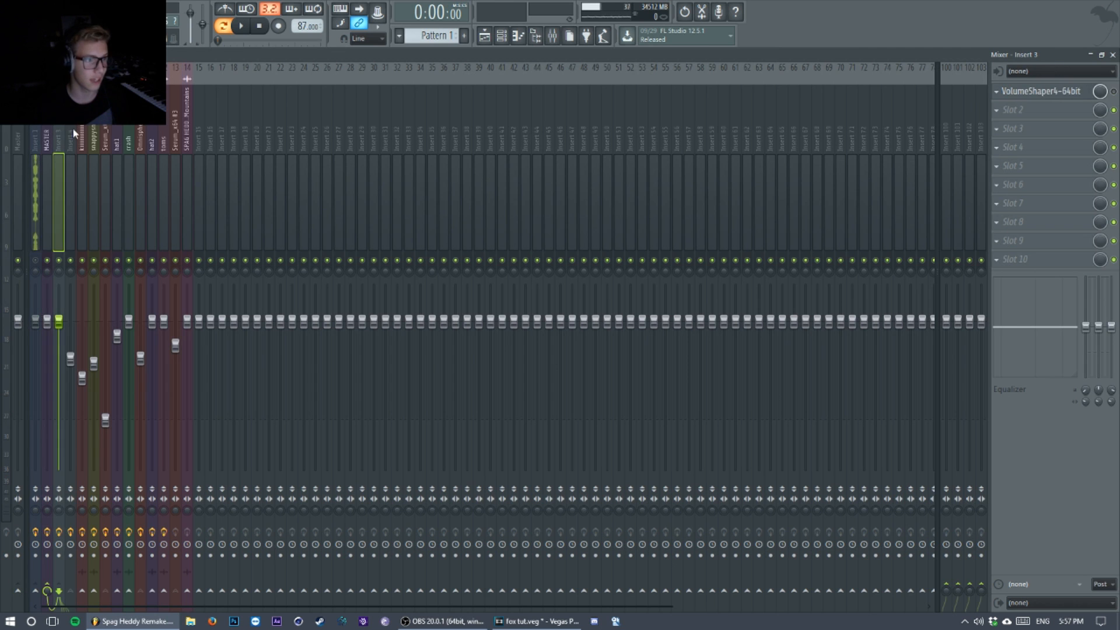
{"action": "left_click", "coordinate": [72, 132]}
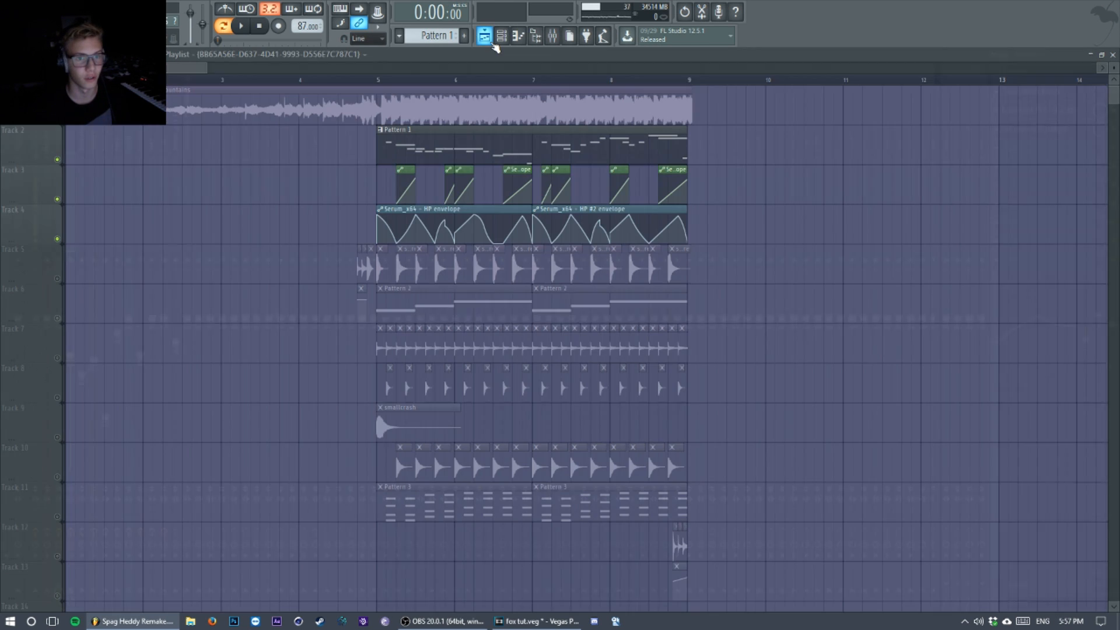
{"action": "left_click", "coordinate": [489, 39]}
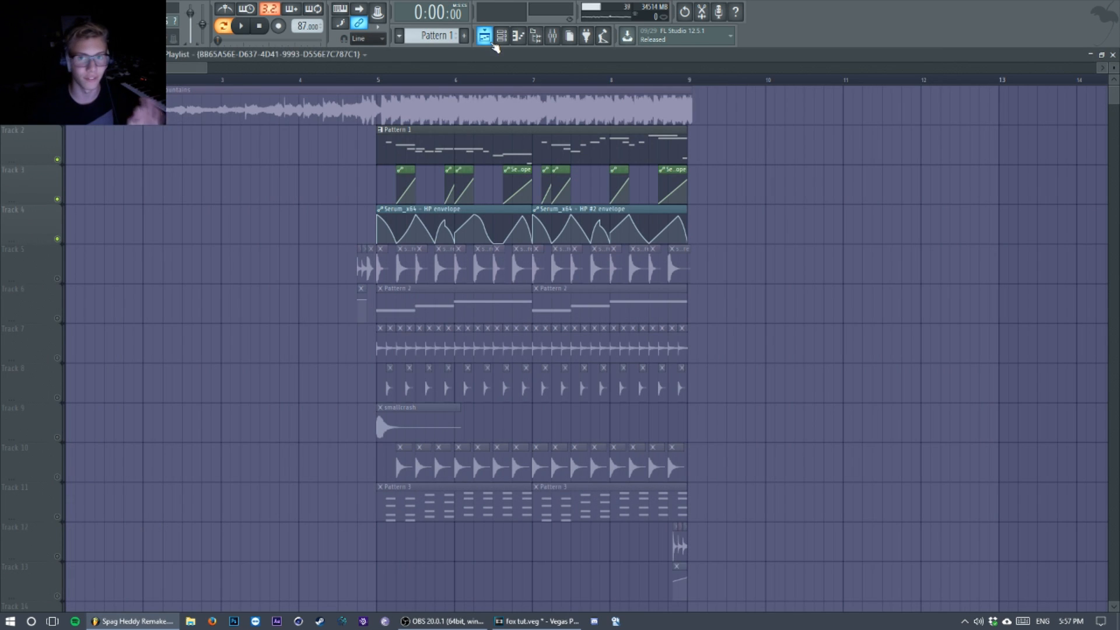
{"action": "left_click", "coordinate": [552, 36]}
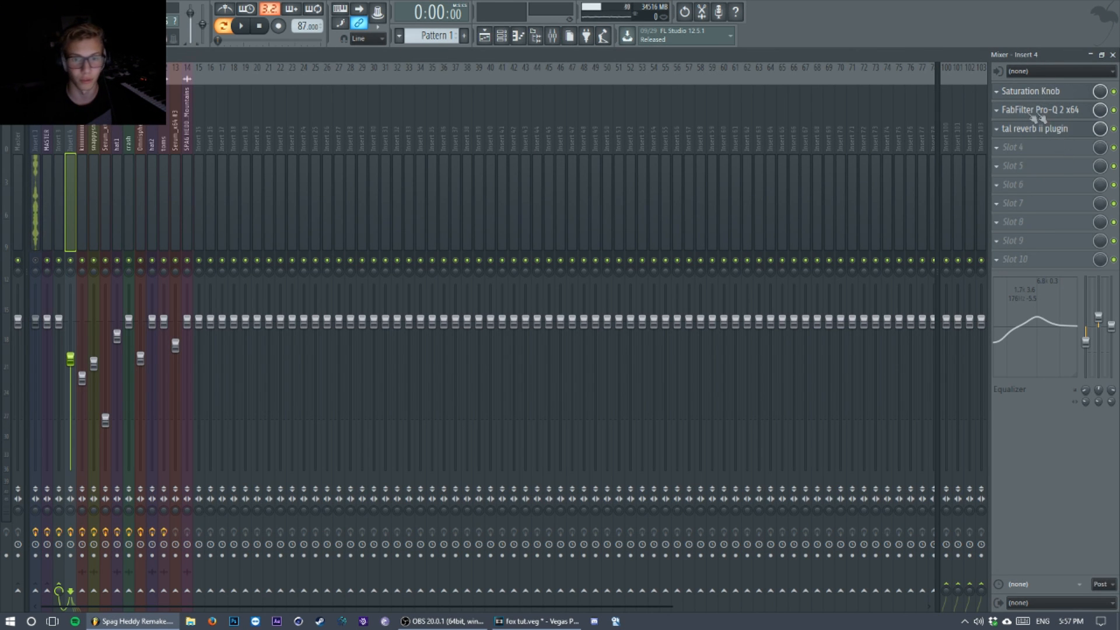
{"action": "left_click", "coordinate": [484, 36]}
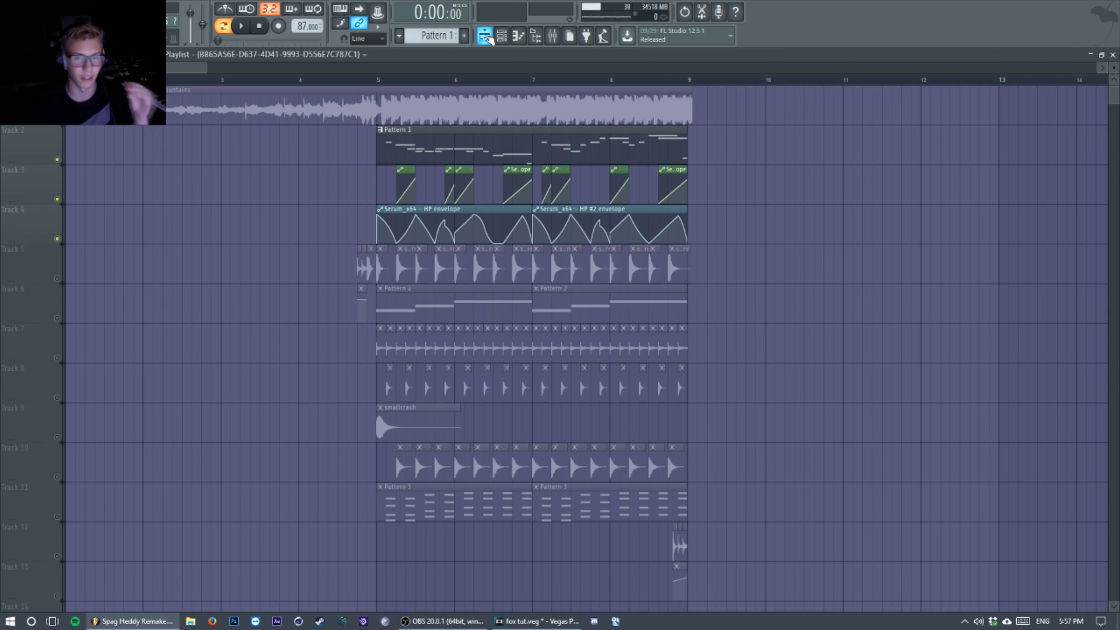
- Bring up Pattern 1's piano roll and the Serum_x64 lead instrument, placing its window clear of the webcam area
{"action": "double_click", "coordinate": [460, 144]}
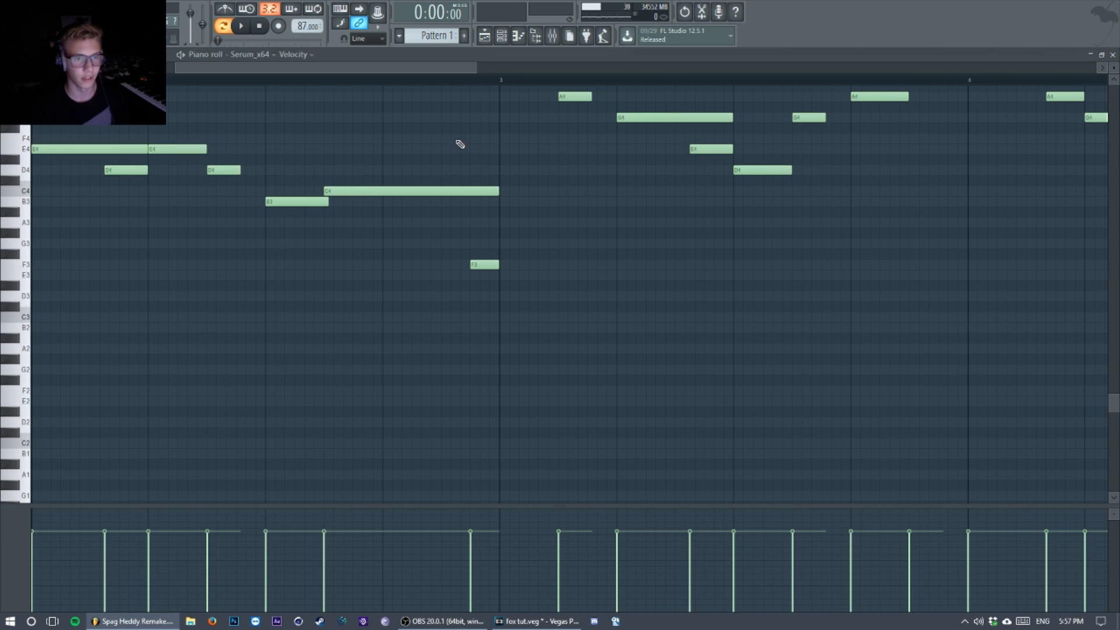
{"action": "left_click", "coordinate": [534, 37]}
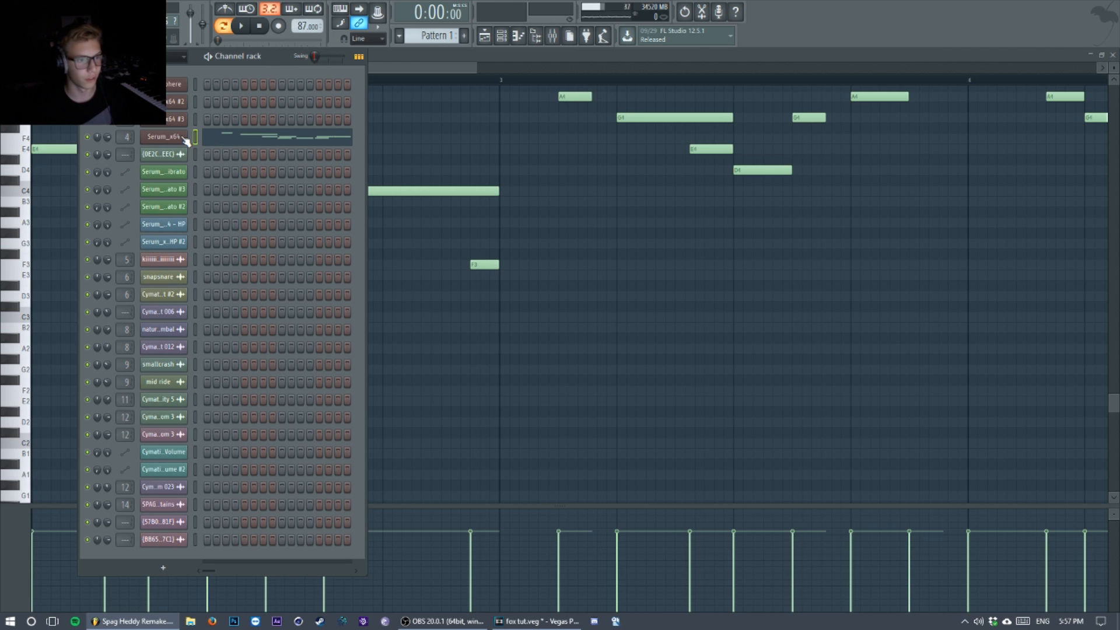
{"action": "left_click", "coordinate": [186, 141]}
{"action": "left_click_drag", "start_coordinate": [283, 110], "coordinate": [352, 71]}
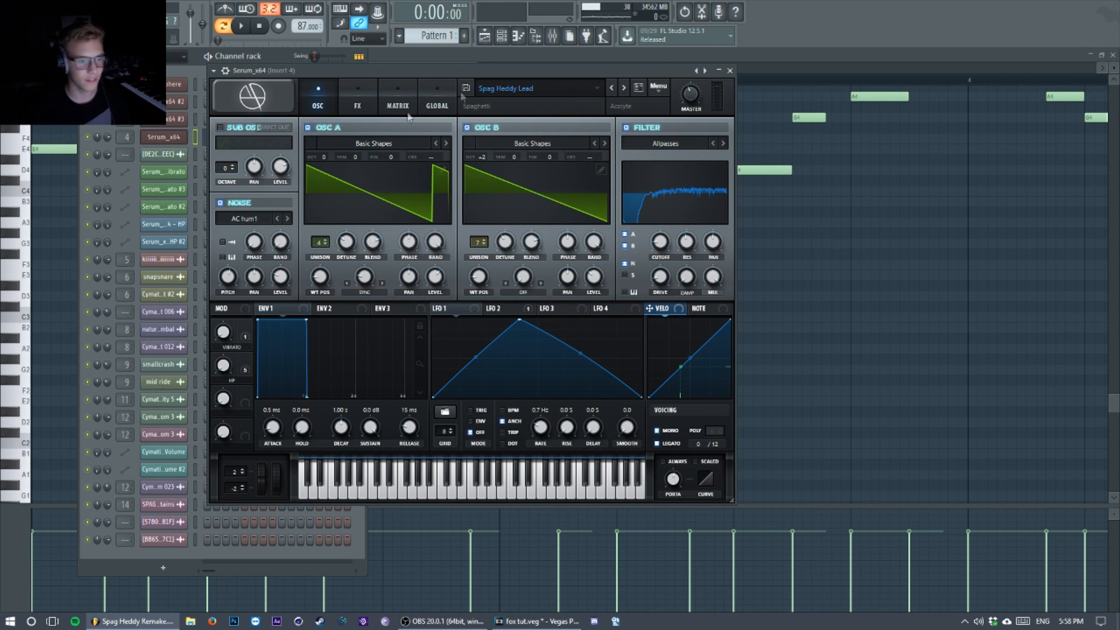
{"action": "left_click_drag", "start_coordinate": [399, 73], "coordinate": [387, 75]}
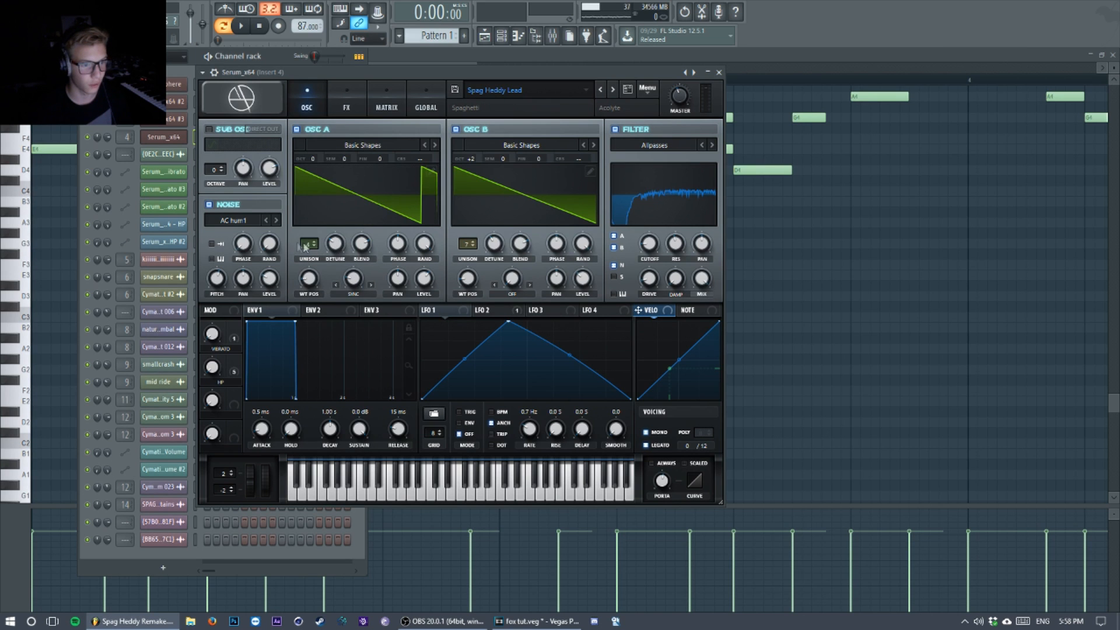
- Examine the unison, detune, wavetable position, sync and level settings of oscillators A and B in Serum
{"action": "left_click", "coordinate": [337, 252]}
{"action": "mouse_move", "coordinate": [313, 287]}
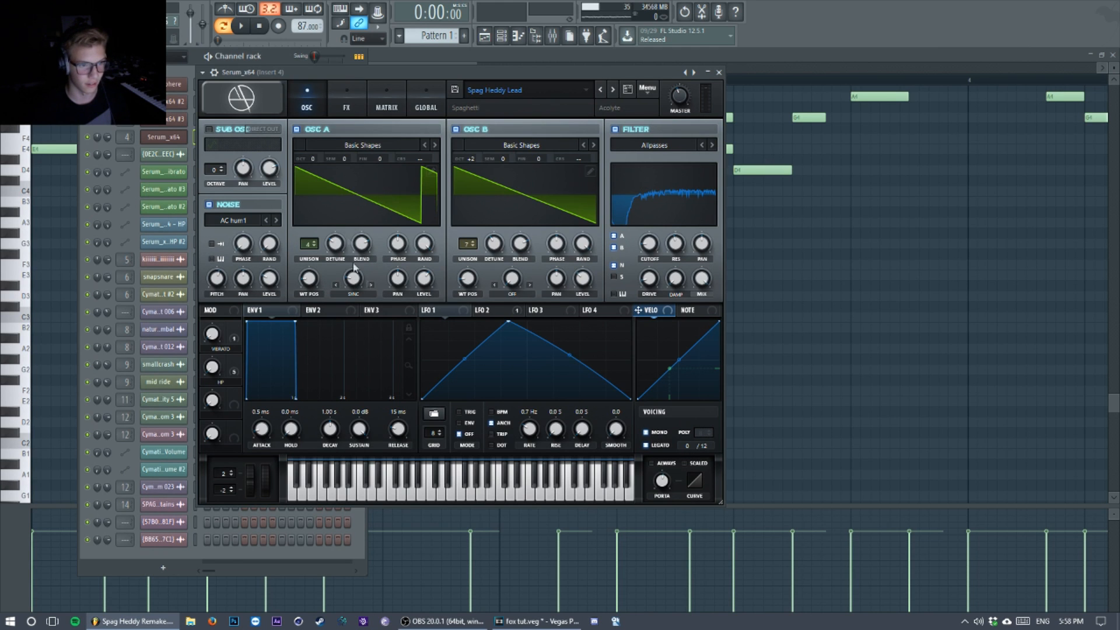
{"action": "mouse_move", "coordinate": [358, 282]}
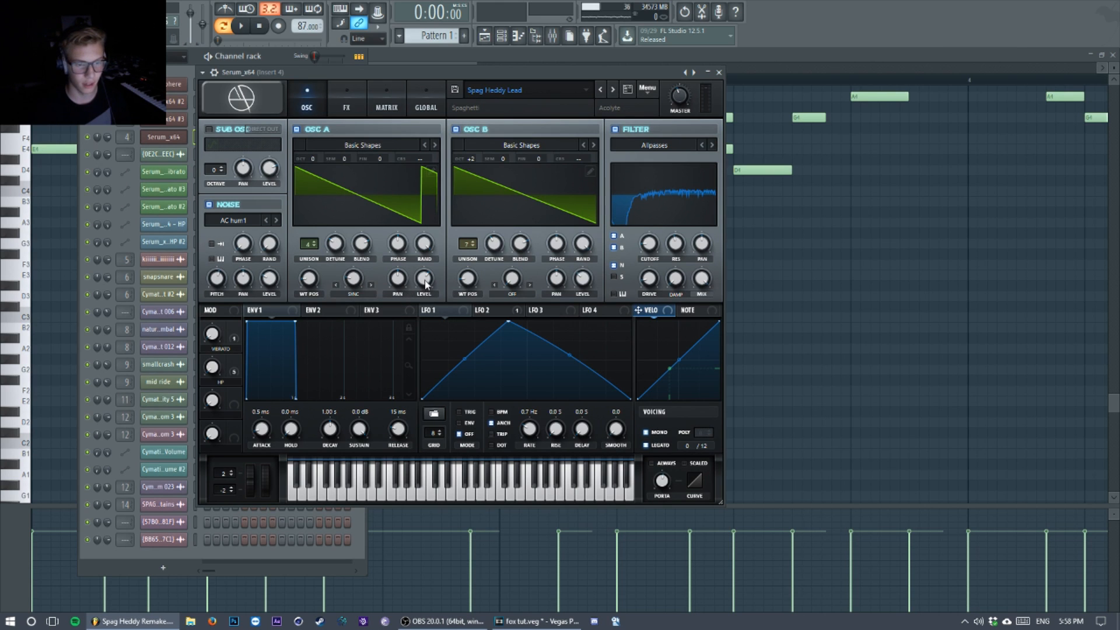
{"action": "mouse_move", "coordinate": [424, 283]}
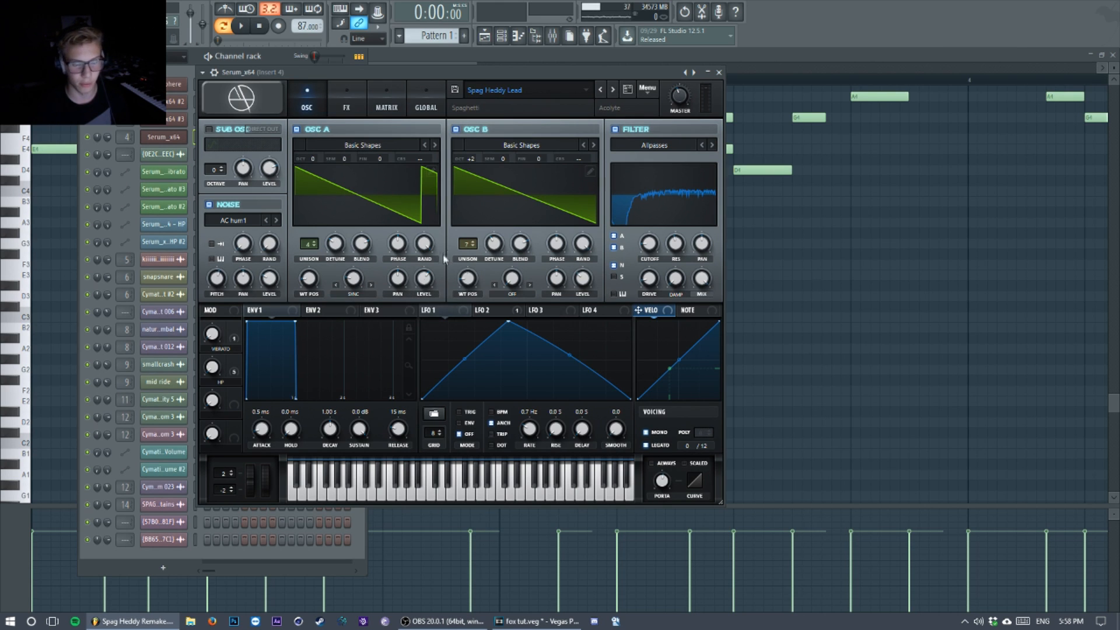
{"action": "mouse_move", "coordinate": [468, 284]}
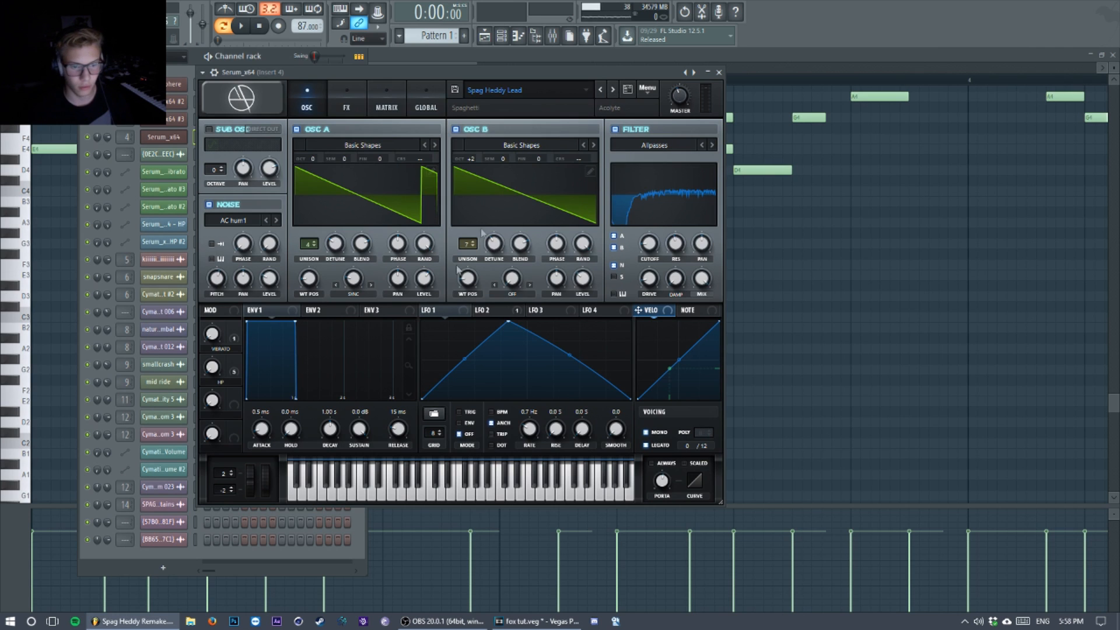
{"action": "left_click_drag", "start_coordinate": [499, 261], "coordinate": [500, 253]}
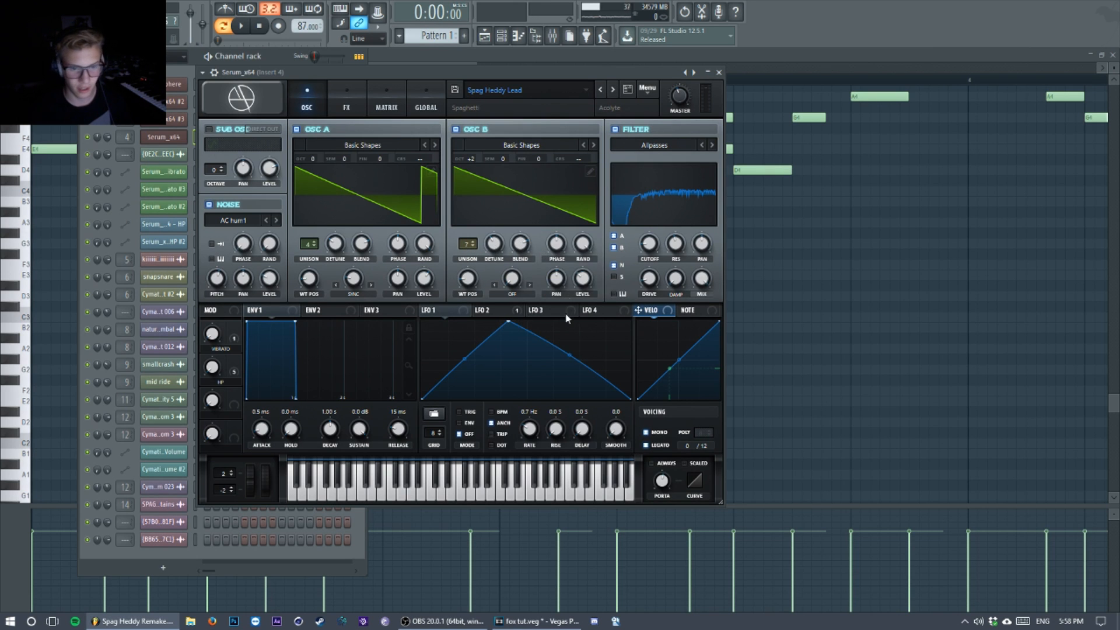
{"action": "mouse_move", "coordinate": [585, 278]}
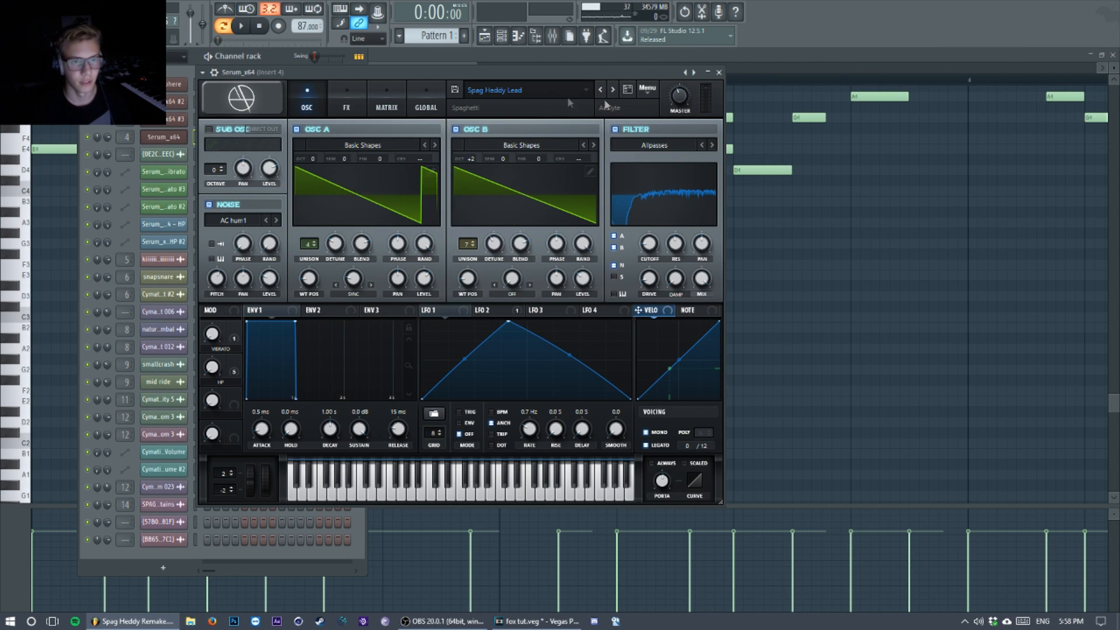
- Switch off Serum's filter and look through the preset's effects rack
{"action": "left_click", "coordinate": [615, 129]}
{"action": "left_click", "coordinate": [361, 110]}
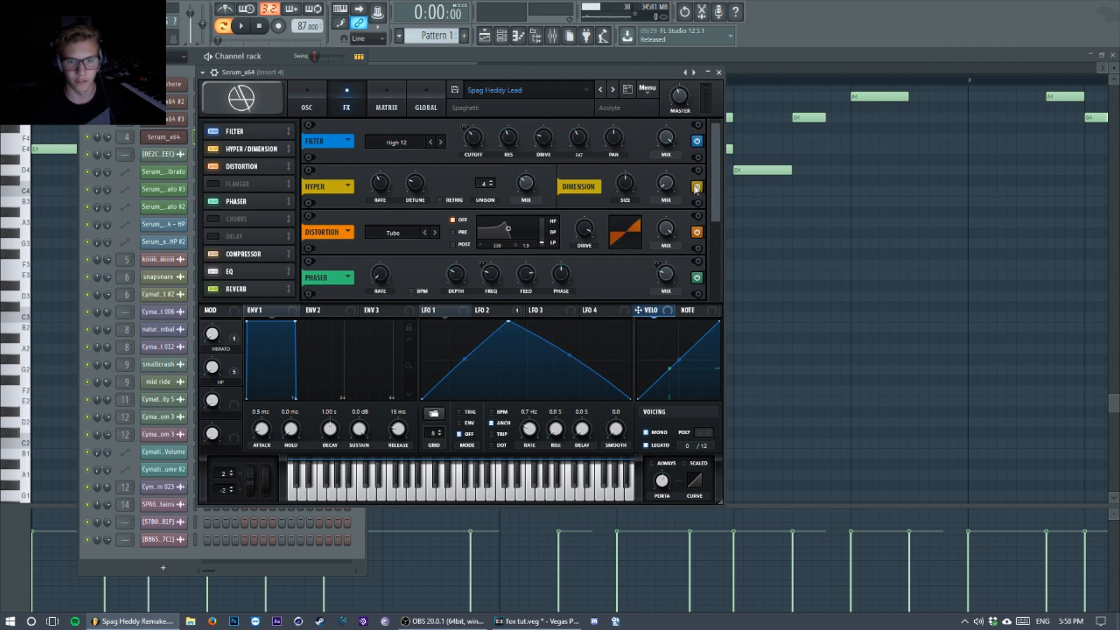
{"action": "scroll", "coordinate": [696, 187], "scroll_direction": "down", "scroll_amount": 3}
- Audition the lead pattern with Serum's filter off and check the voicing and portamento settings
{"action": "left_click_drag", "start_coordinate": [562, 72], "coordinate": [515, 43]}
{"action": "key", "text": "space"}
{"action": "key", "text": "space"}
{"action": "mouse_move", "coordinate": [639, 465]}
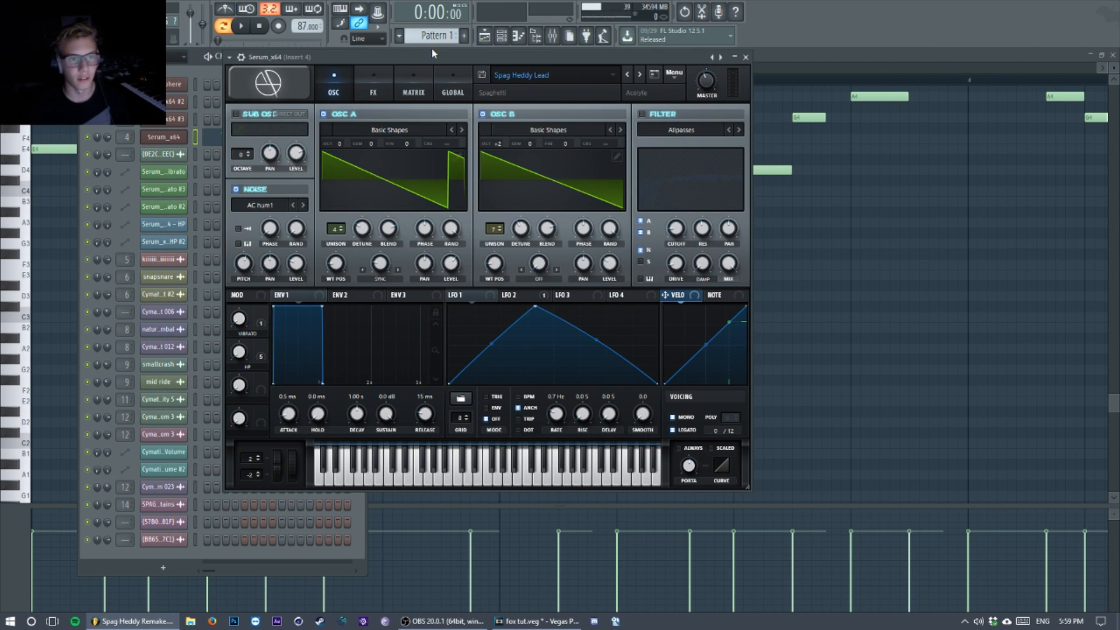
- Switch Serum's Allpasses filter back on and check its cutoff, resonance, drive and mix-related settings
{"action": "left_click_drag", "start_coordinate": [433, 54], "coordinate": [379, 54]}
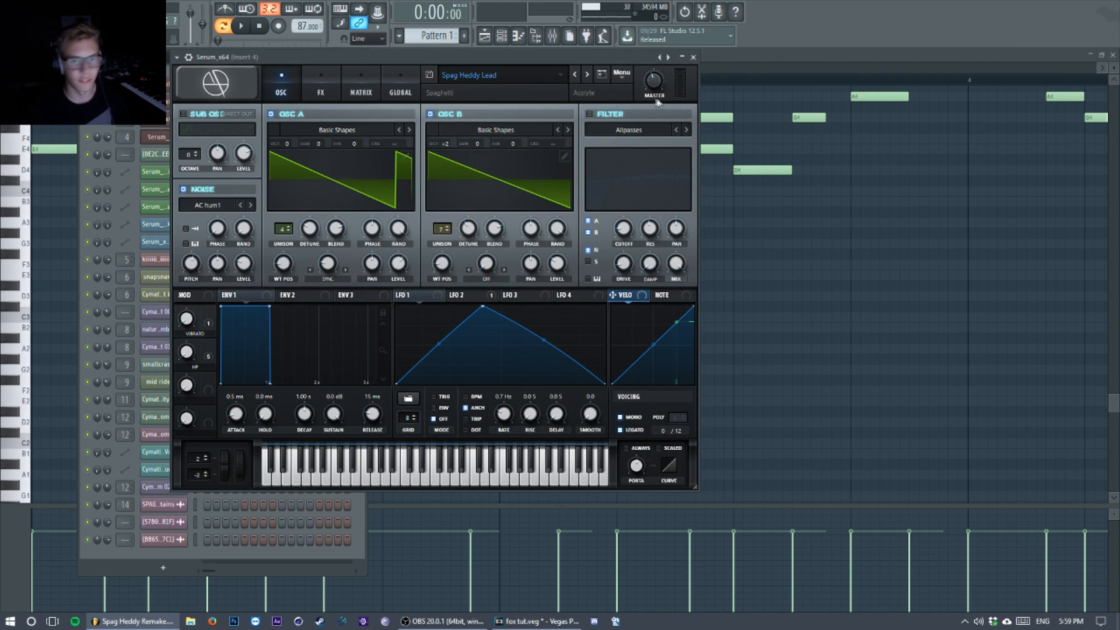
{"action": "left_click", "coordinate": [591, 114]}
{"action": "left_click_drag", "start_coordinate": [626, 58], "coordinate": [653, 47]}
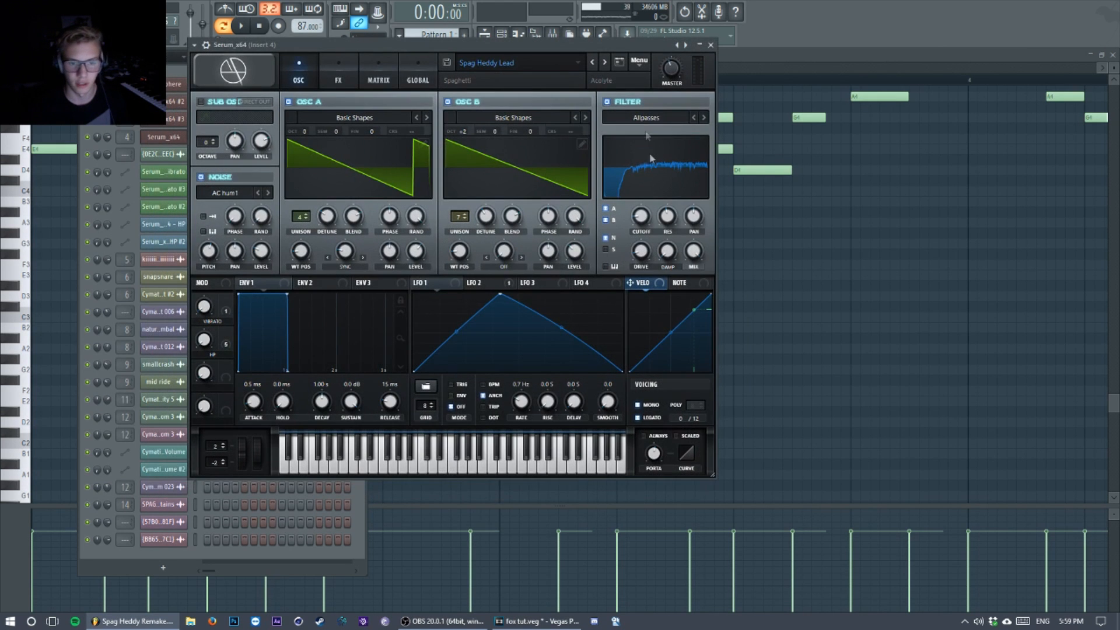
{"action": "mouse_move", "coordinate": [644, 217]}
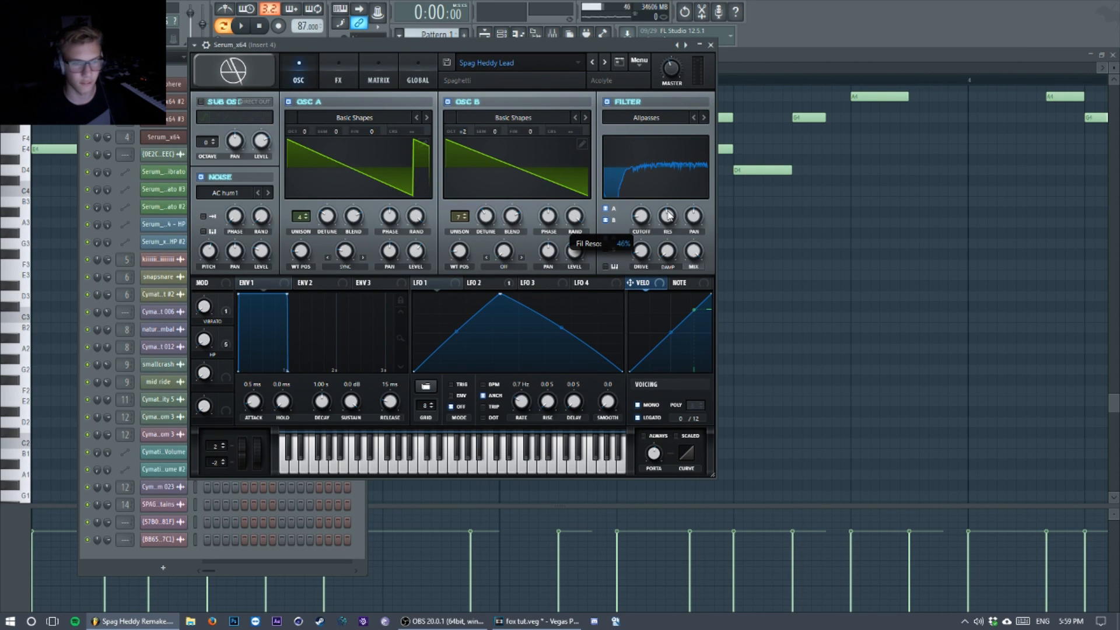
{"action": "mouse_move", "coordinate": [644, 259]}
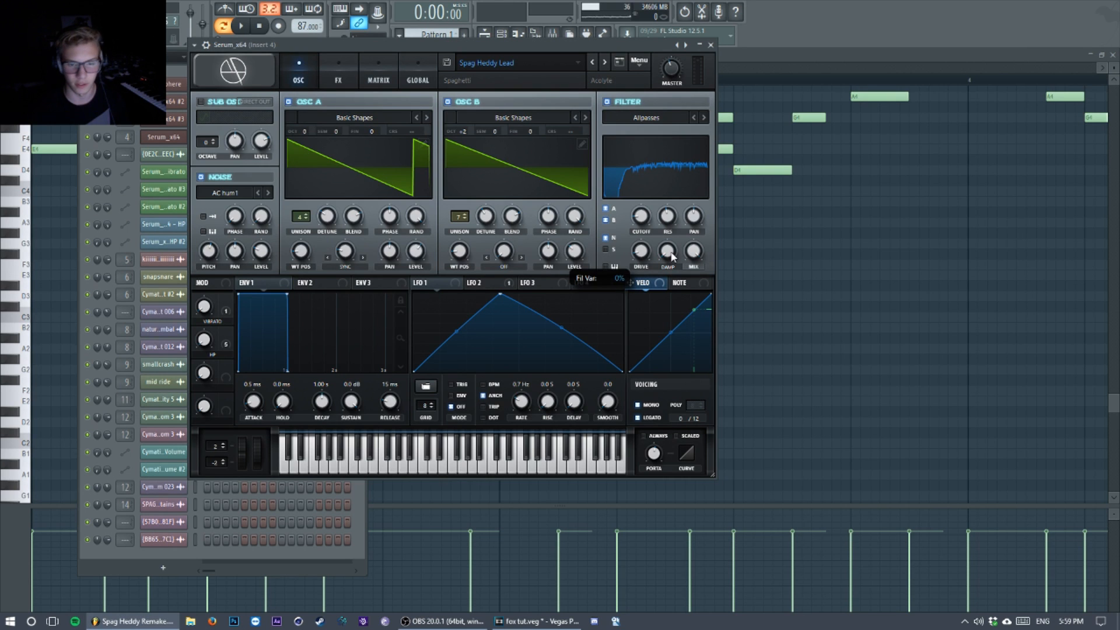
{"action": "left_click", "coordinate": [608, 239]}
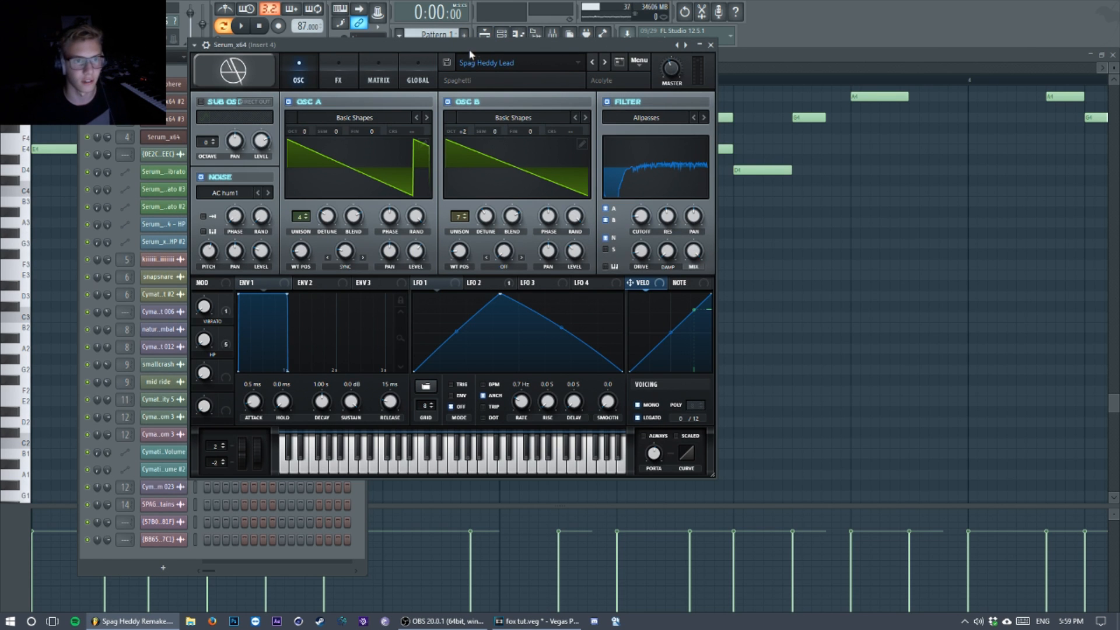
- Switch off Serum's noise oscillator and audition the lead pattern without it
{"action": "left_click_drag", "start_coordinate": [469, 49], "coordinate": [465, 61]}
{"action": "left_click", "coordinate": [196, 189]}
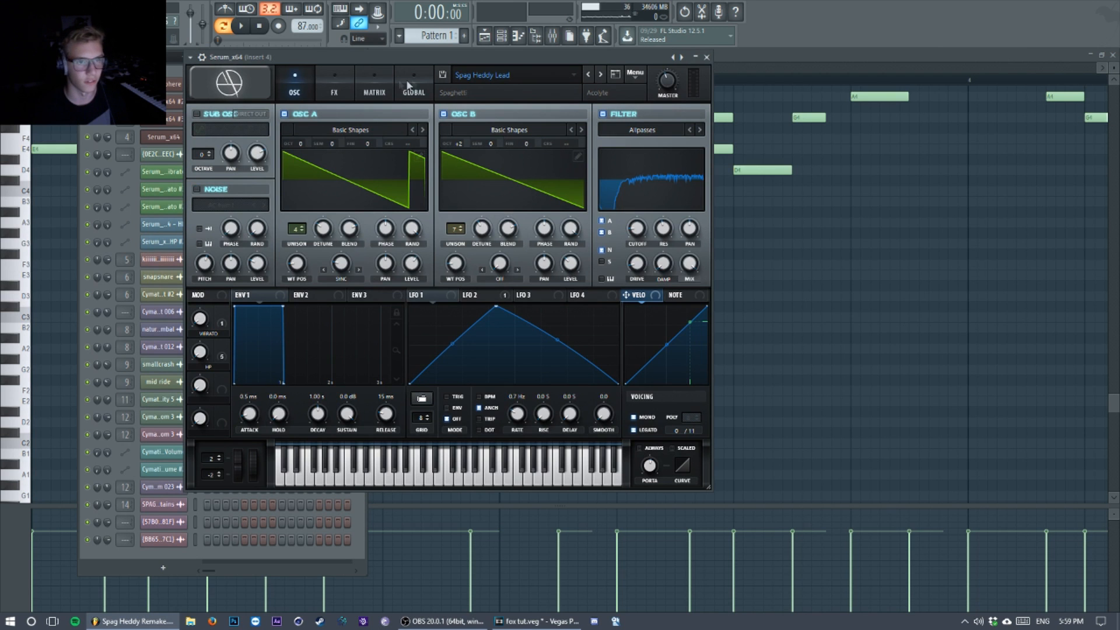
{"action": "left_click_drag", "start_coordinate": [435, 63], "coordinate": [461, 64]}
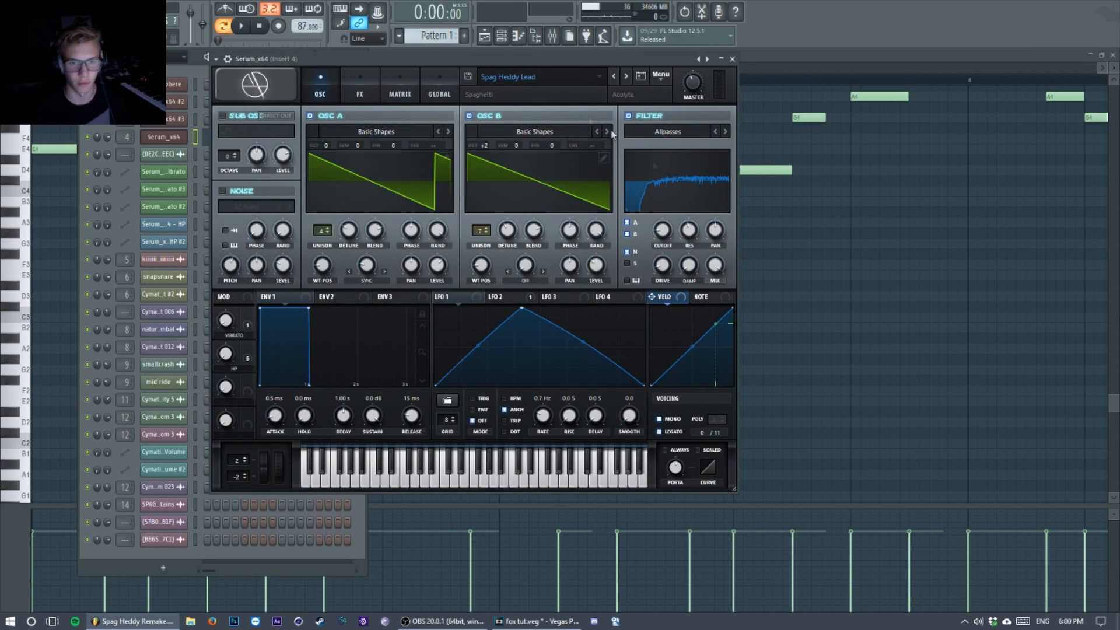
{"action": "left_click_drag", "start_coordinate": [553, 60], "coordinate": [549, 64]}
{"action": "key", "text": "space"}
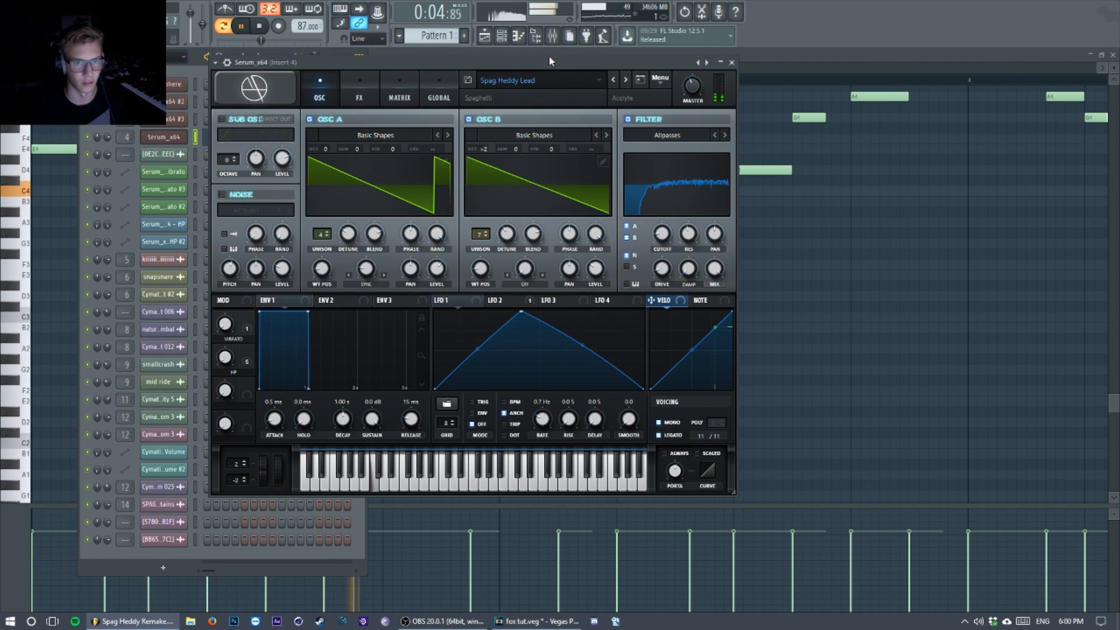
{"action": "key", "text": "space"}
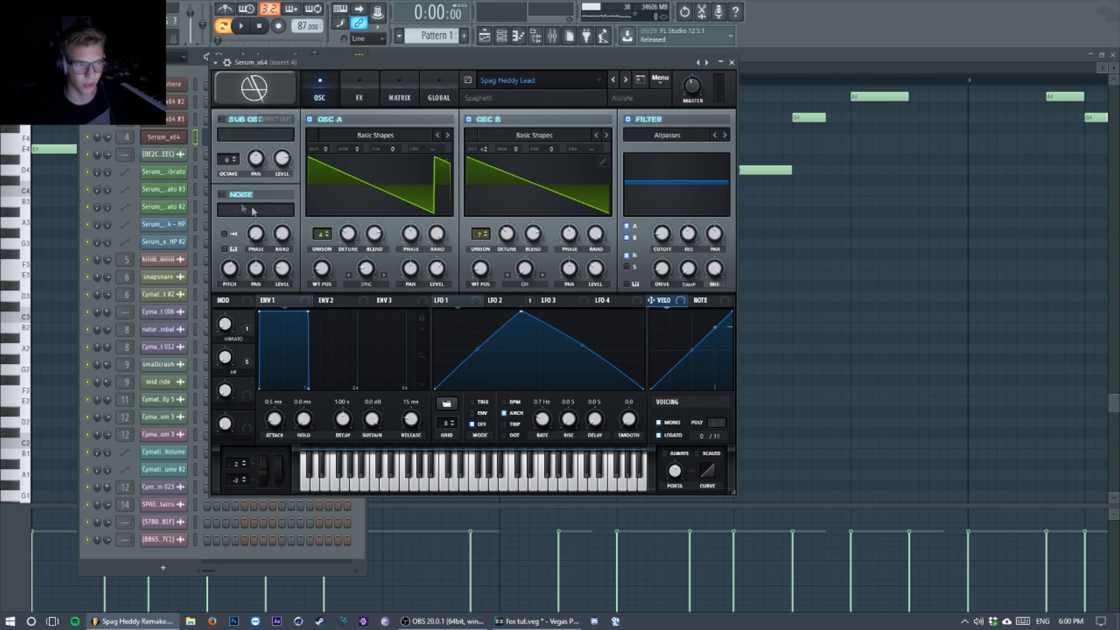
- Switch Serum's AC hum1 noise oscillator back on and audition the lead pattern with and without it
{"action": "left_click", "coordinate": [221, 194]}
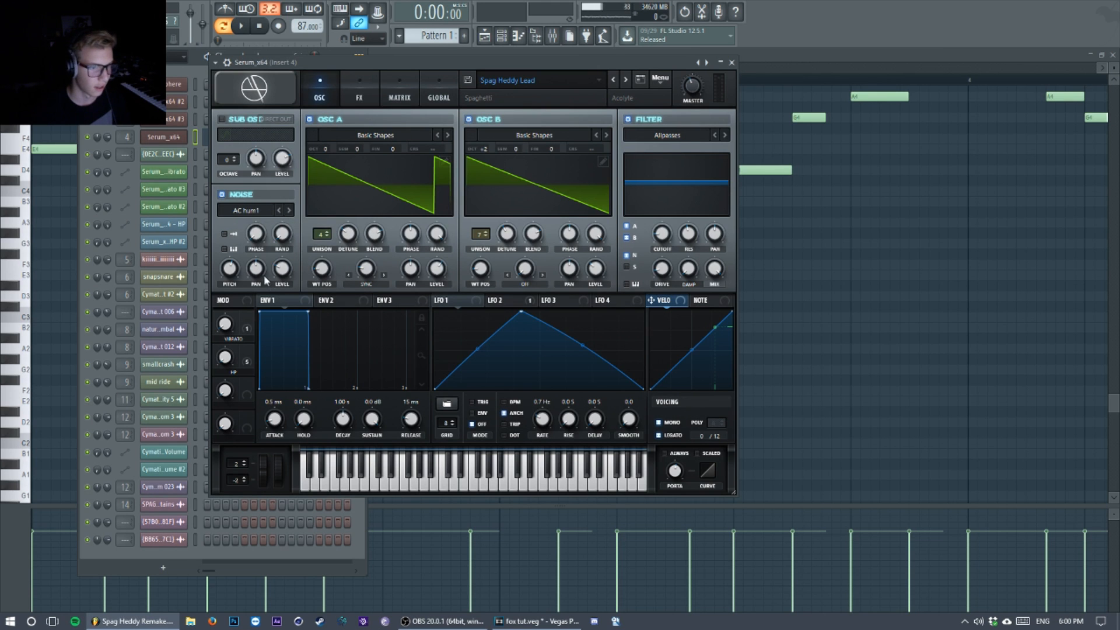
{"action": "mouse_move", "coordinate": [290, 274]}
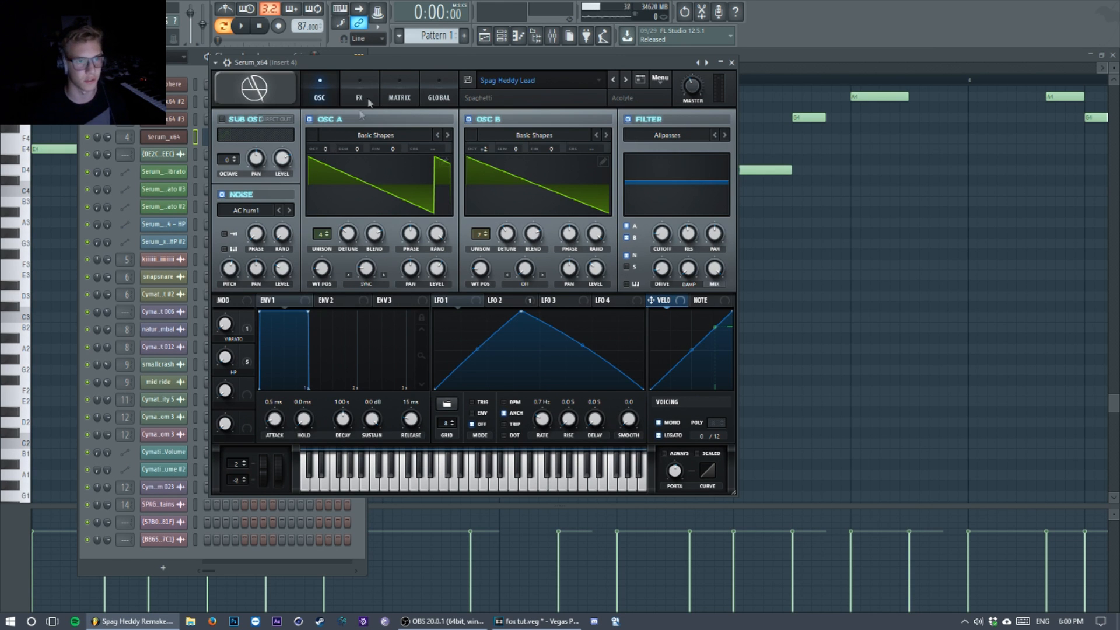
{"action": "left_click_drag", "start_coordinate": [390, 65], "coordinate": [373, 68]}
{"action": "key", "text": "space"}
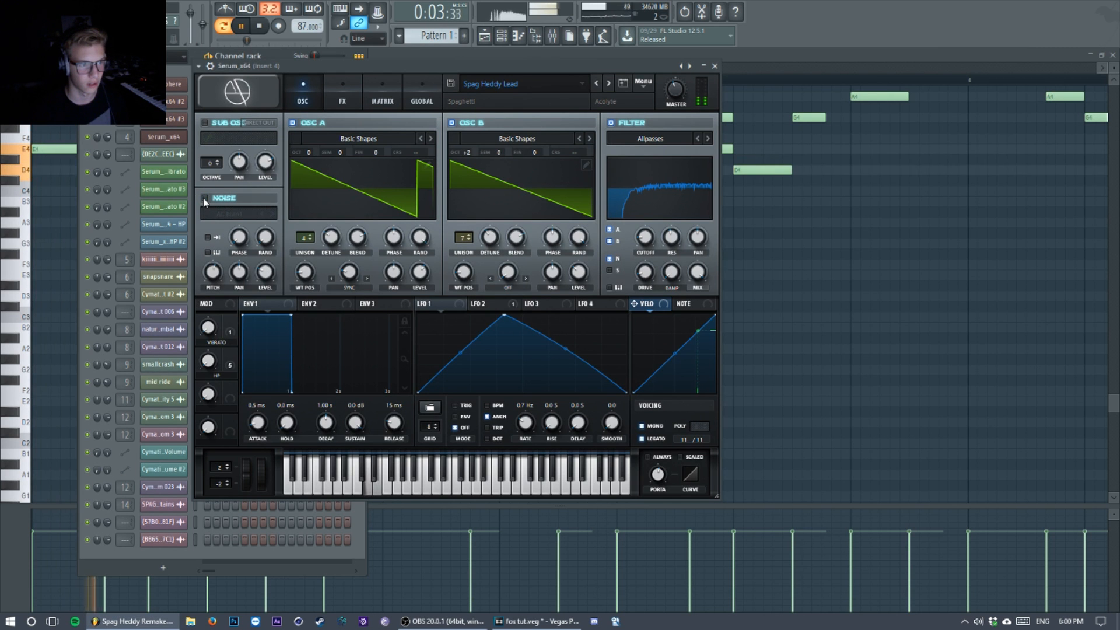
{"action": "left_click_drag", "start_coordinate": [316, 63], "coordinate": [322, 62]}
{"action": "key", "text": "space"}
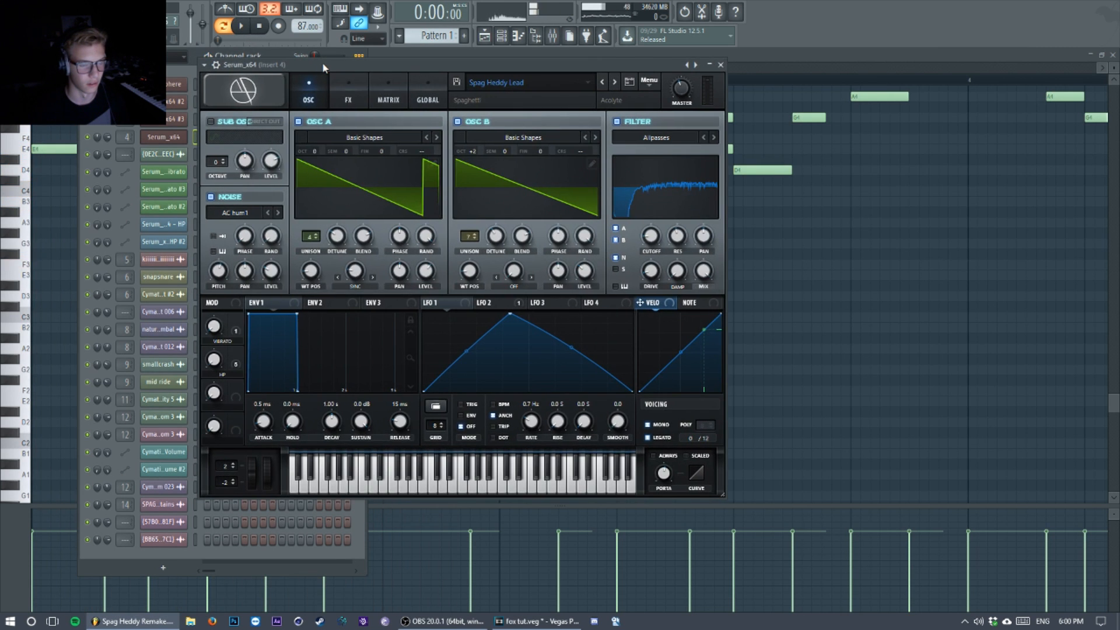
- Enable the High 12 filter in Serum's effects rack and check where its type sits among the Normal filter types
{"action": "left_click", "coordinate": [343, 104]}
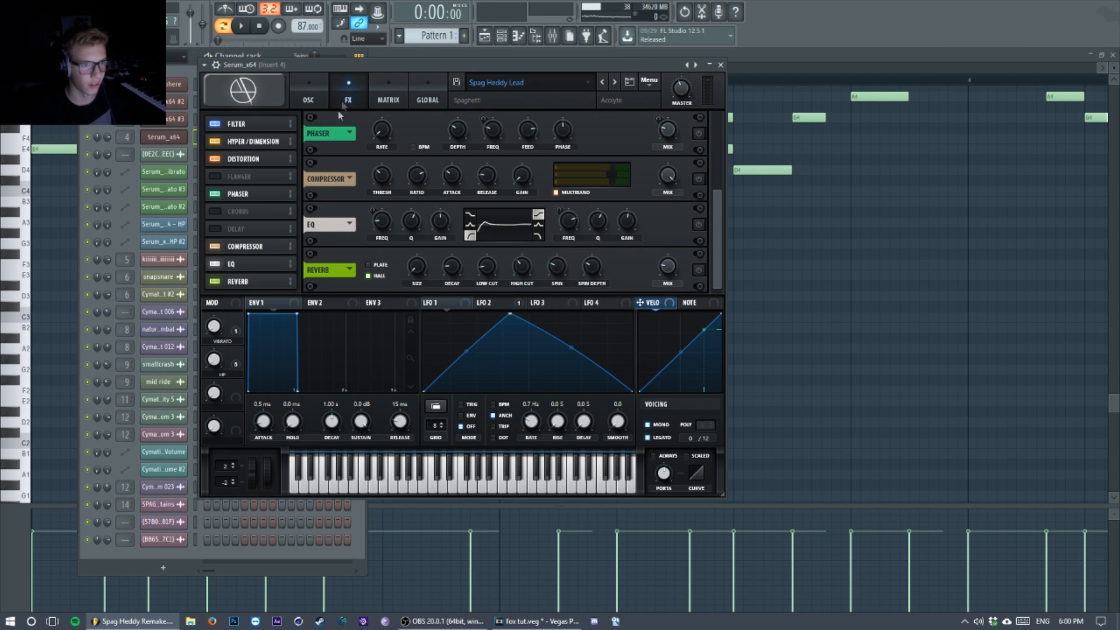
{"action": "left_click", "coordinate": [253, 134]}
{"action": "left_click", "coordinate": [698, 135]}
{"action": "left_click", "coordinate": [399, 134]}
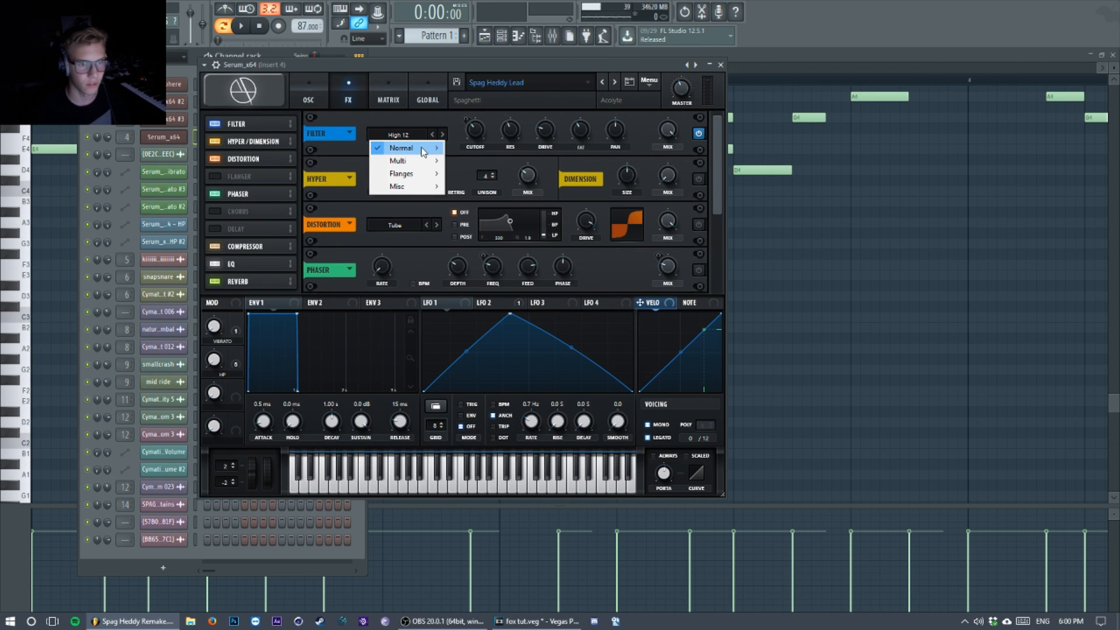
{"action": "mouse_move", "coordinate": [424, 152]}
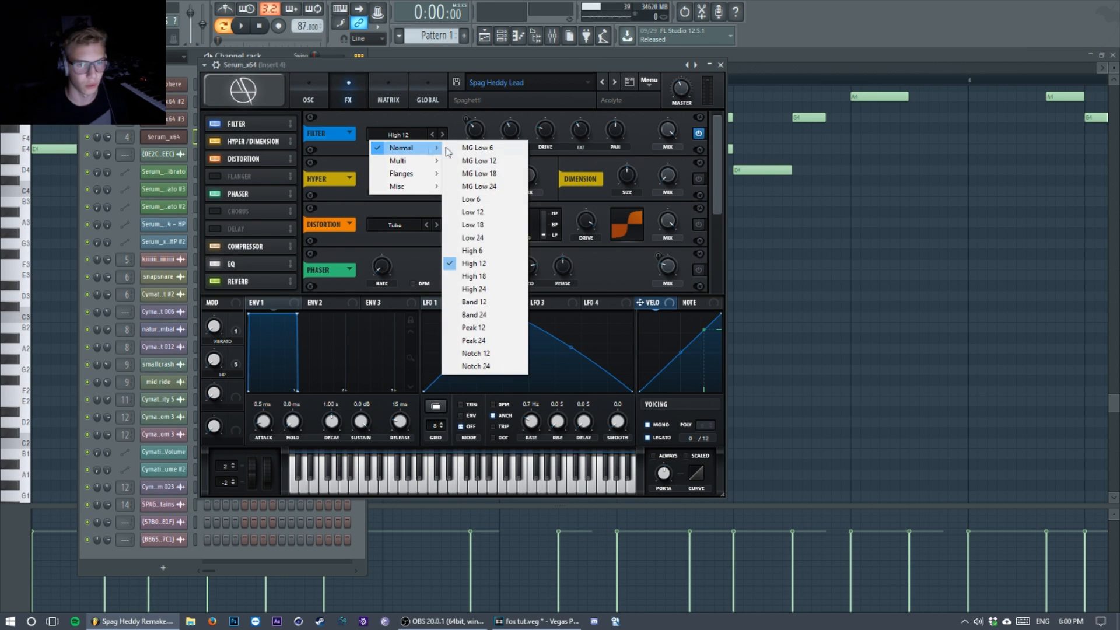
{"action": "left_click", "coordinate": [482, 71]}
{"action": "mouse_move", "coordinate": [475, 137]}
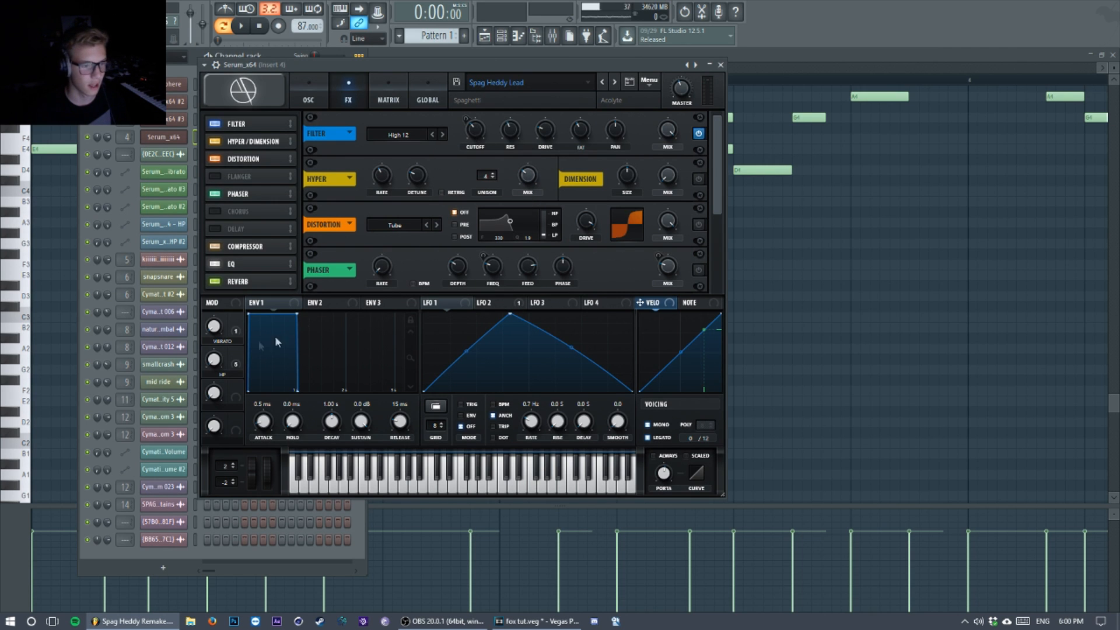
- Check which macro modulates the effects filter's cutoff and look over its resonance and drive settings
{"action": "mouse_move", "coordinate": [236, 360]}
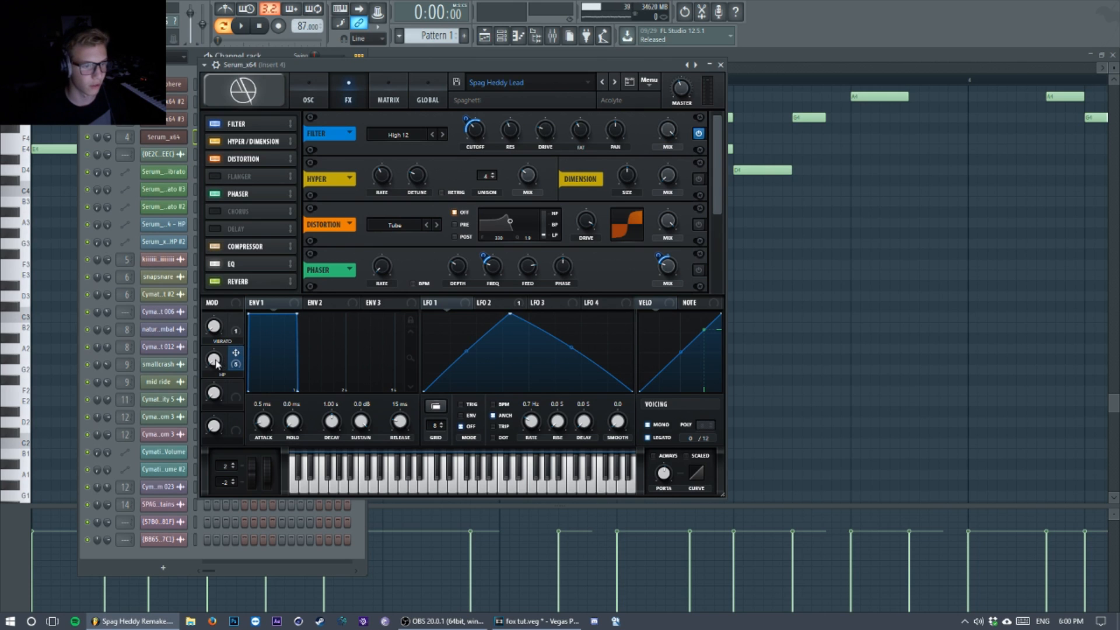
{"action": "right_click", "coordinate": [467, 121]}
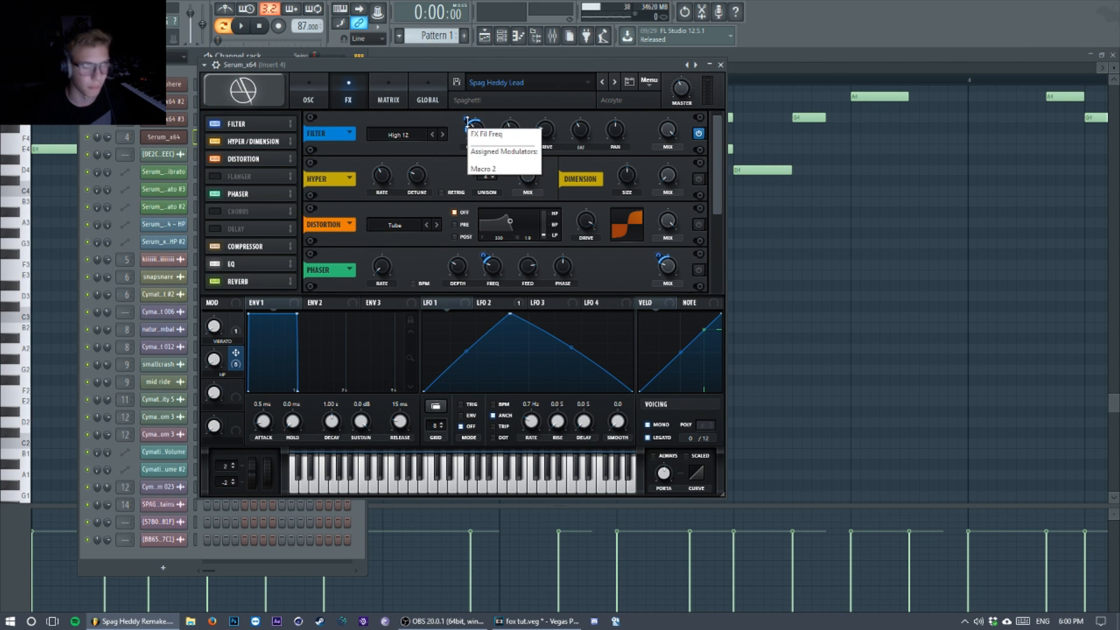
{"action": "left_click", "coordinate": [467, 121]}
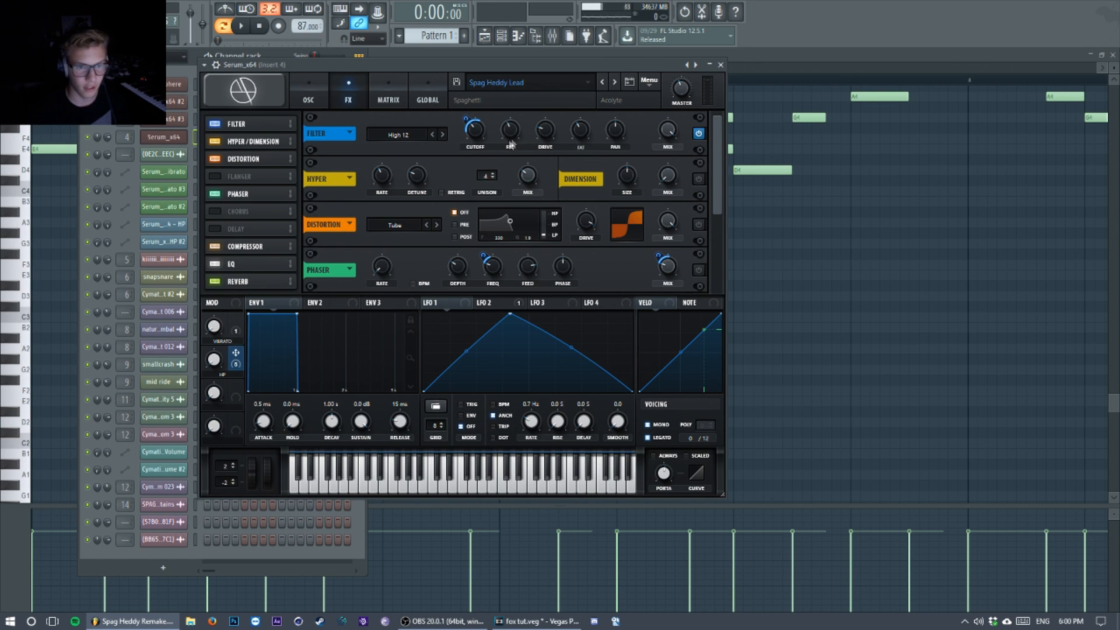
{"action": "mouse_move", "coordinate": [549, 130]}
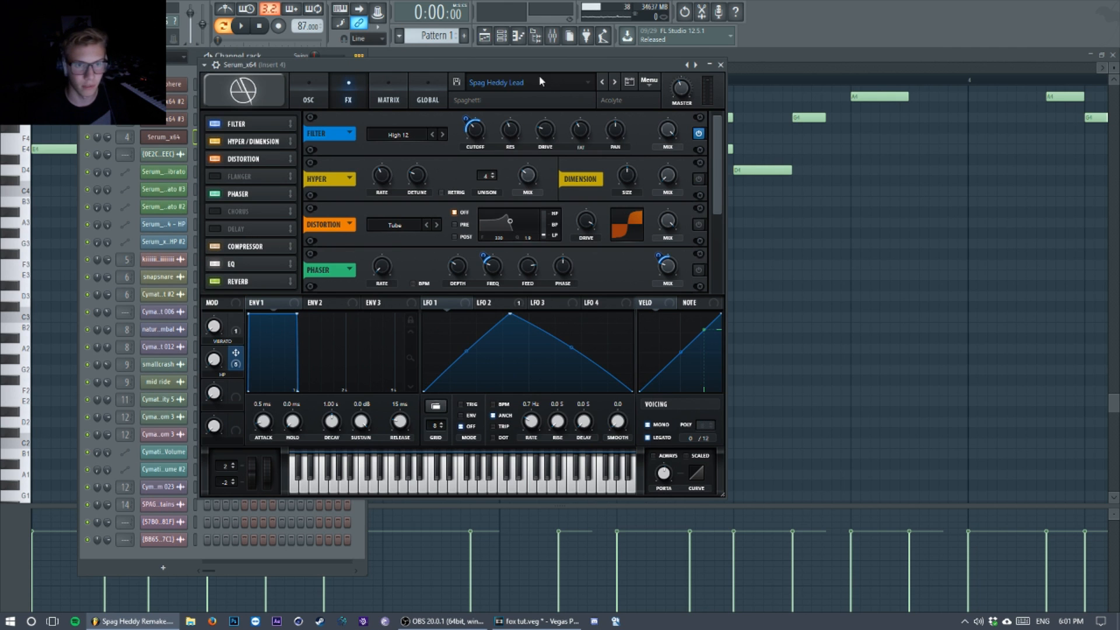
- Audition the lead pattern while bypassing the effects filter and switching it back on for comparison
{"action": "left_click_drag", "start_coordinate": [538, 69], "coordinate": [634, 93]}
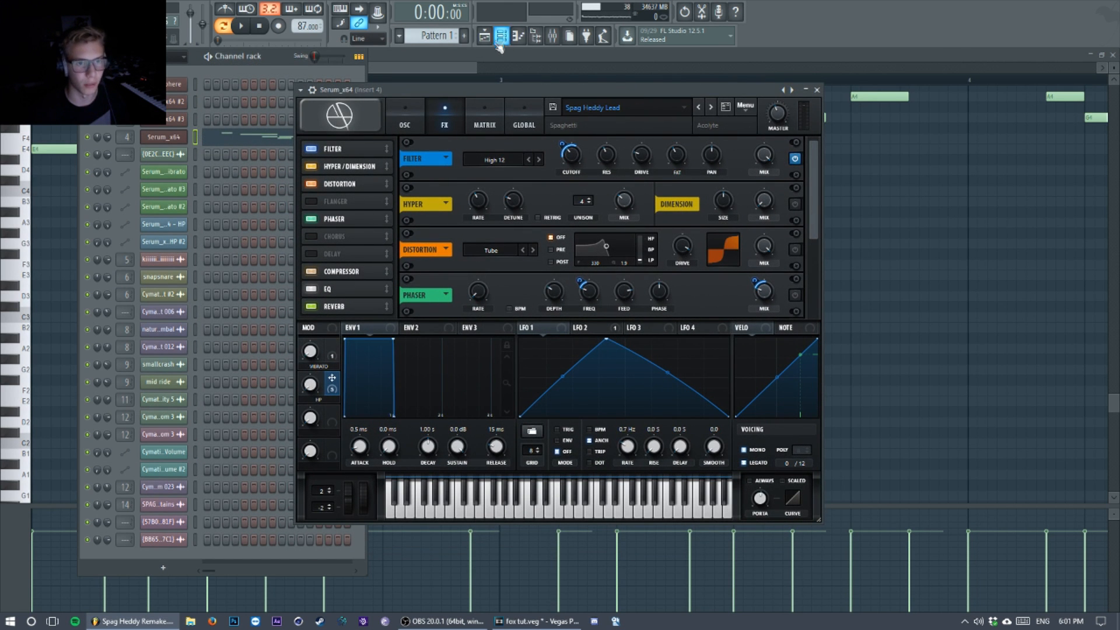
{"action": "left_click_drag", "start_coordinate": [493, 89], "coordinate": [329, 61]}
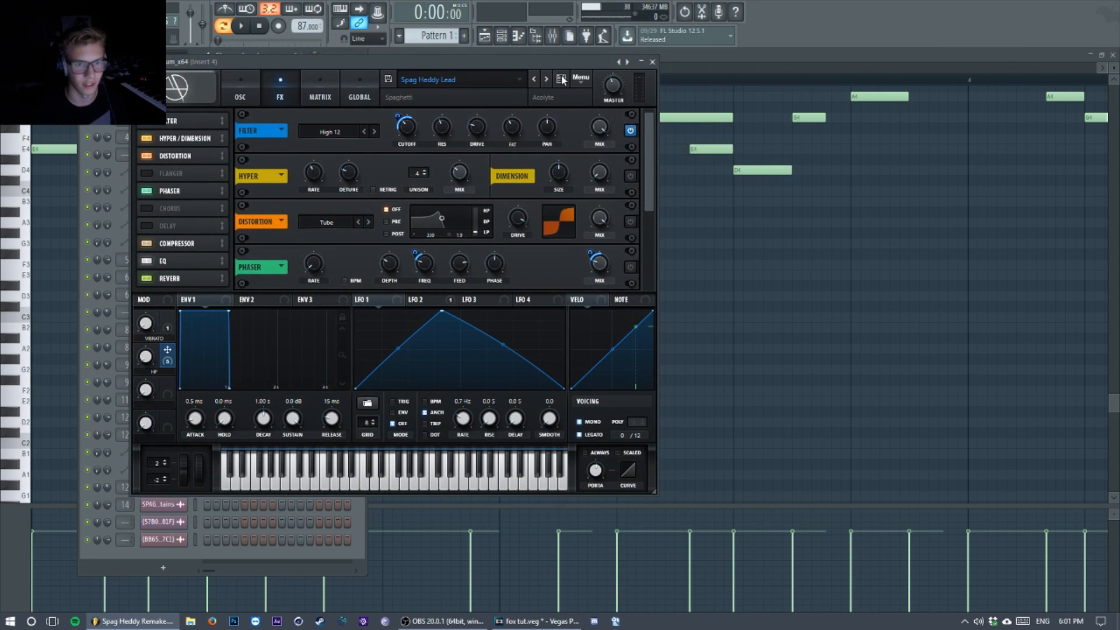
{"action": "left_click_drag", "start_coordinate": [568, 66], "coordinate": [592, 64]}
{"action": "key", "text": "space"}
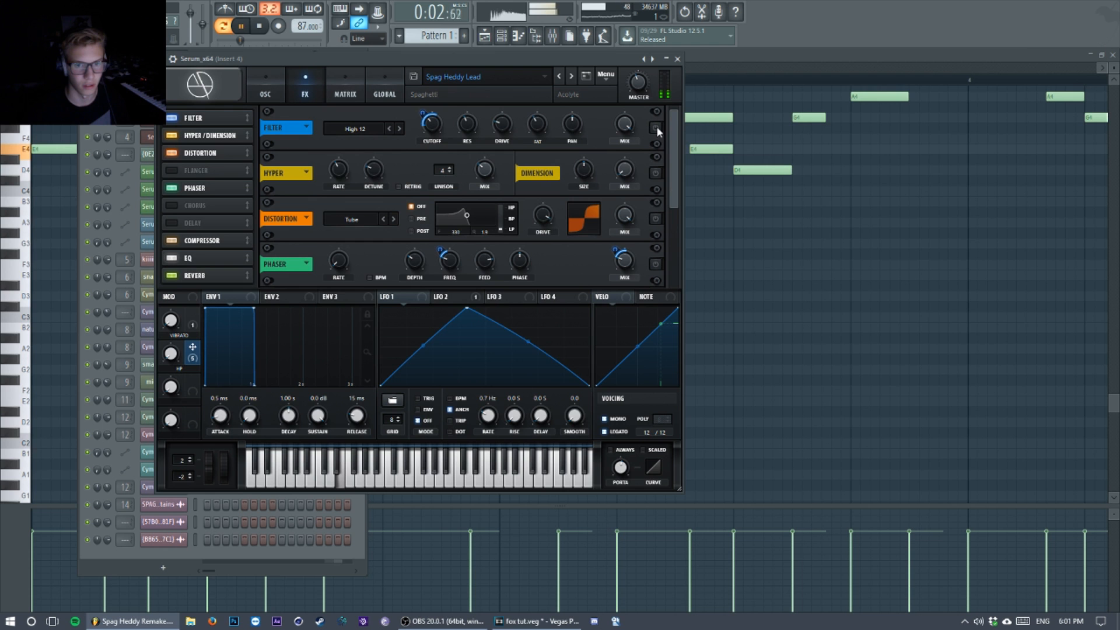
{"action": "left_click_drag", "start_coordinate": [525, 68], "coordinate": [550, 65]}
{"action": "key", "text": "space"}
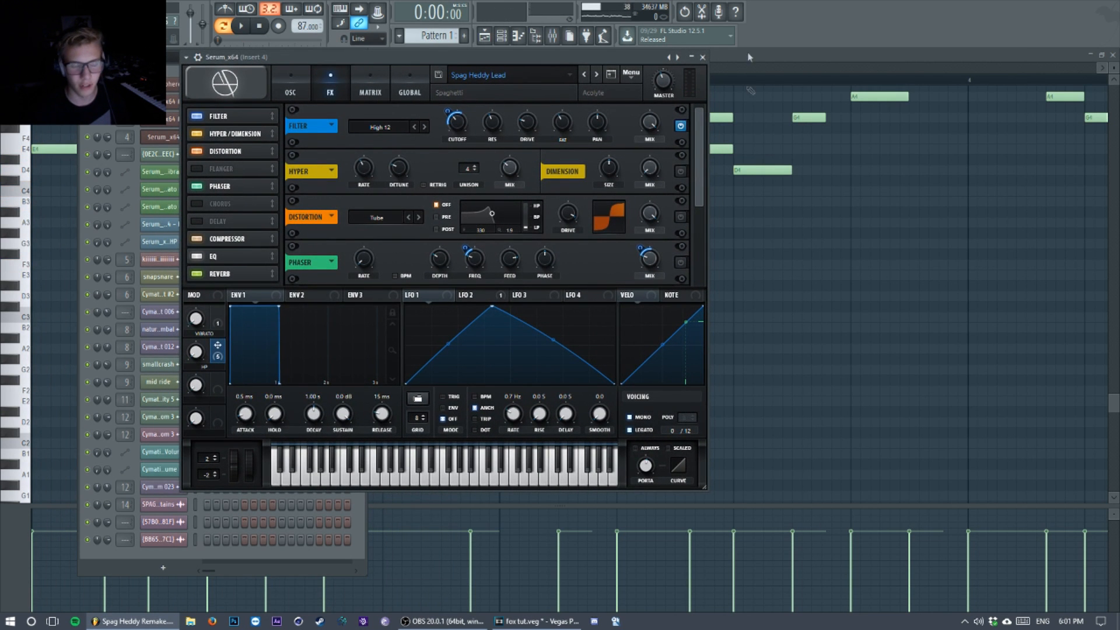
- Enable the Hyper/Dimension effect and audition the lead pattern through it with the channel rack hidden
{"action": "left_click", "coordinate": [680, 171]}
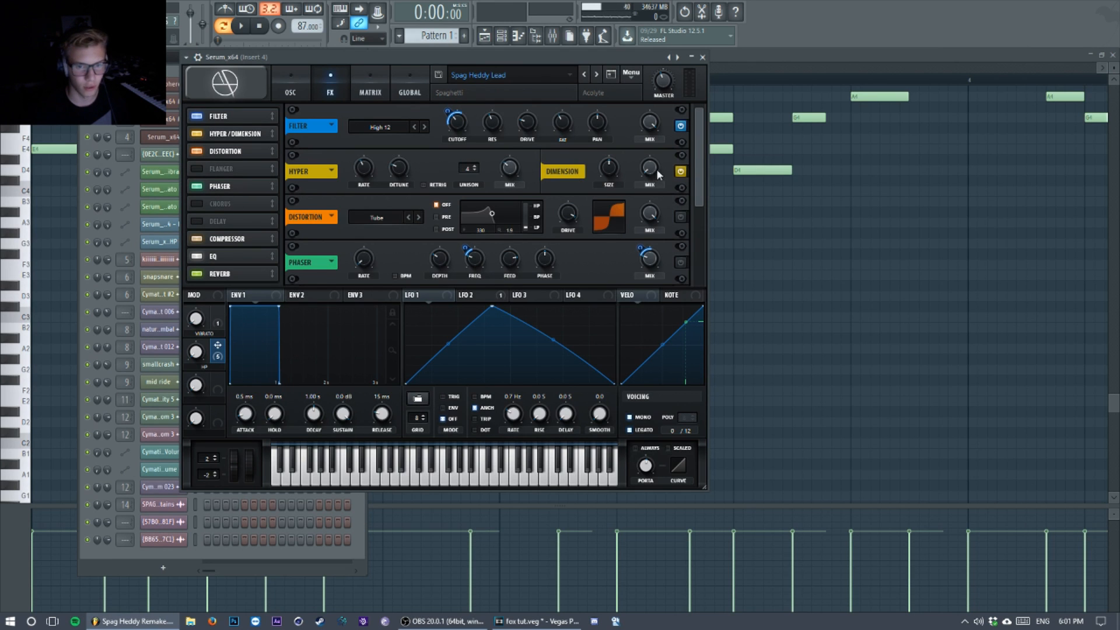
{"action": "mouse_move", "coordinate": [514, 169]}
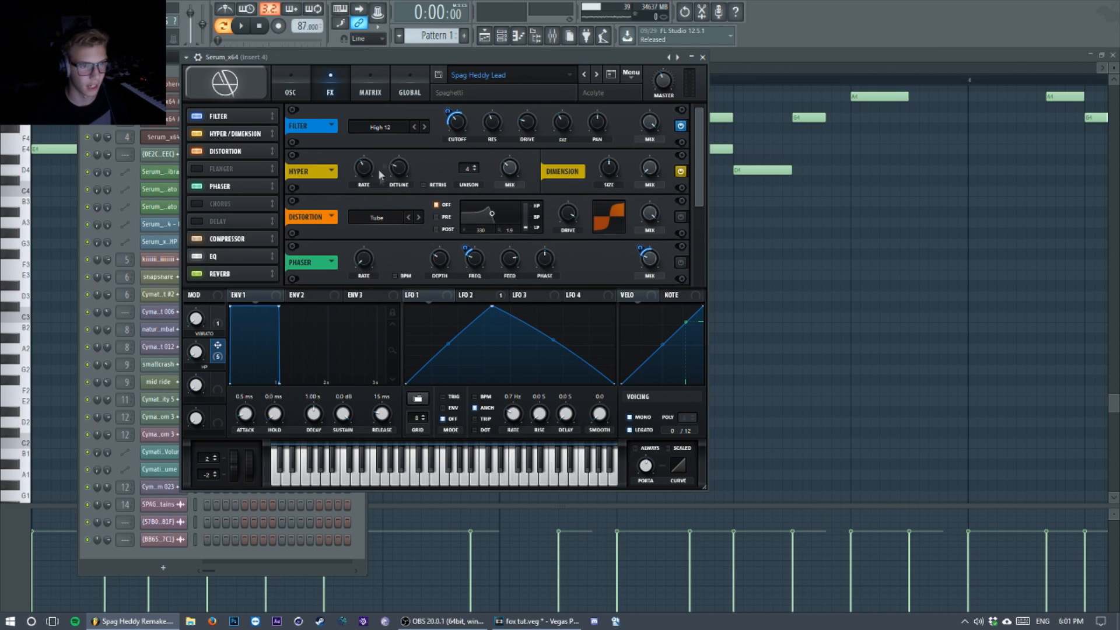
{"action": "key", "text": "F6"}
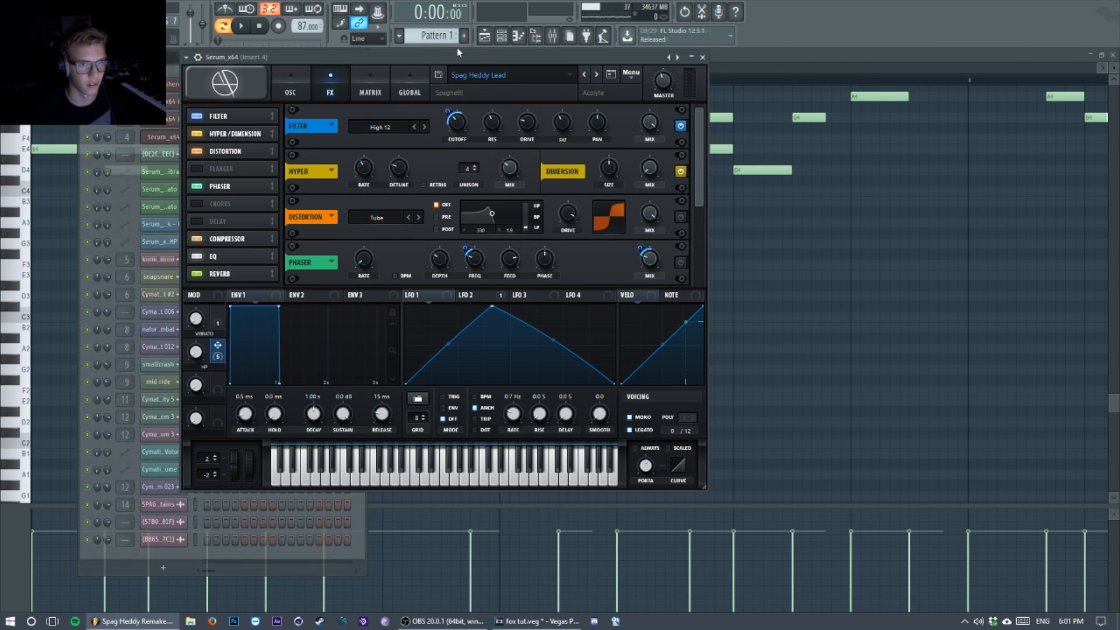
{"action": "key", "text": "space"}
{"action": "left_click_drag", "start_coordinate": [456, 55], "coordinate": [465, 62]}
{"action": "key", "text": "space"}
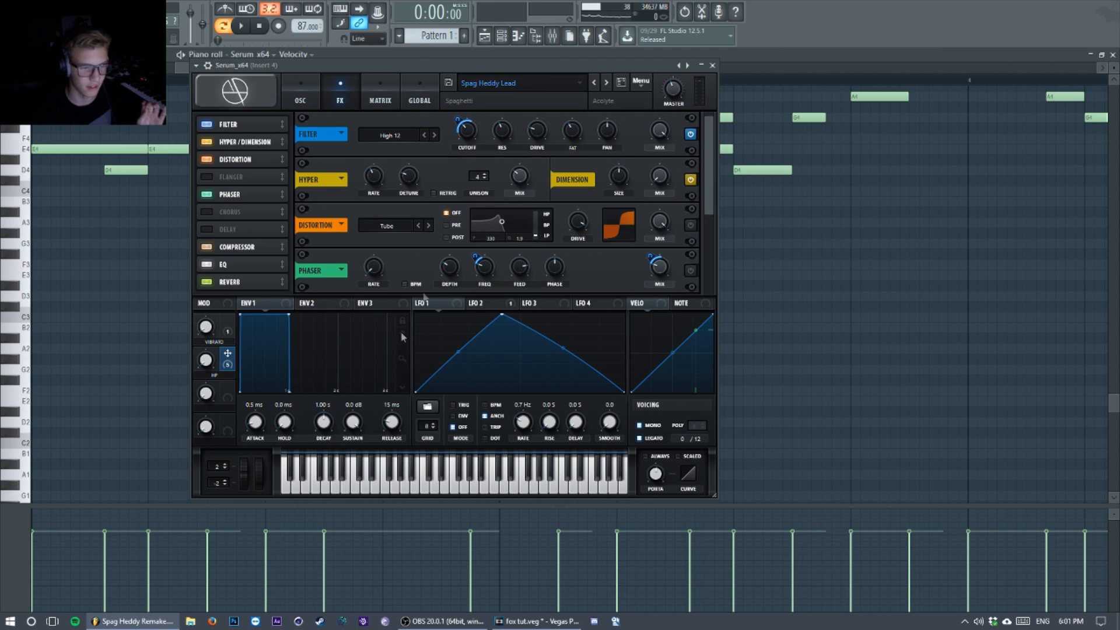
- Enable the Tube distortion effect, audition the lead pattern through it and check its drive amount
{"action": "scroll", "coordinate": [228, 169], "scroll_direction": "down", "scroll_amount": 2}
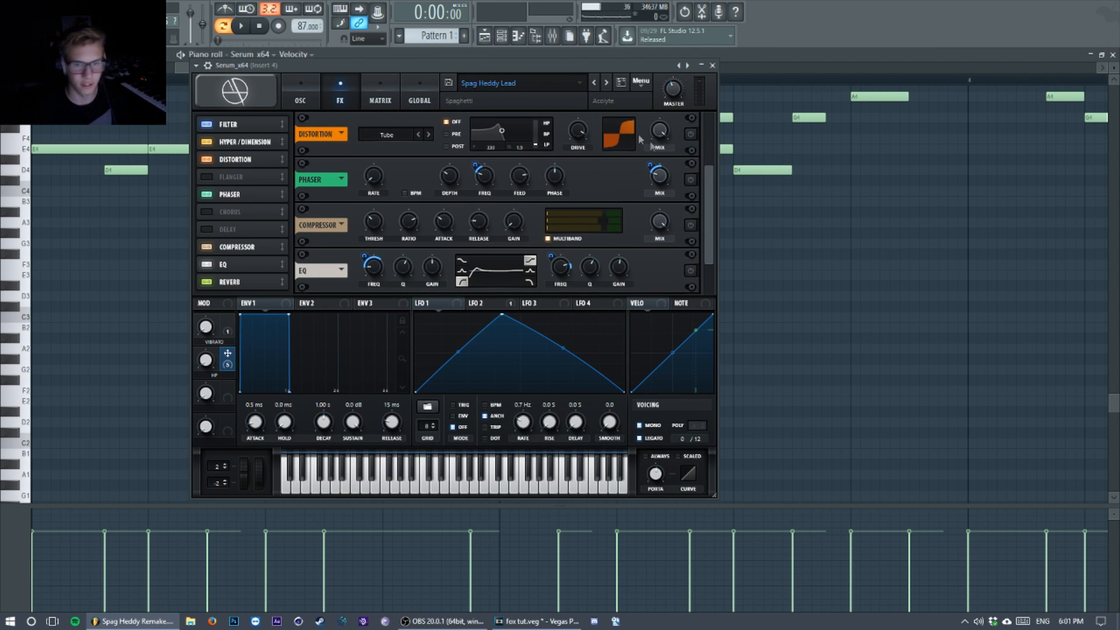
{"action": "mouse_move", "coordinate": [467, 73]}
{"action": "left_mouse_down"}
{"action": "mouse_move", "coordinate": [494, 68]}
{"action": "mouse_move", "coordinate": [463, 71]}
{"action": "mouse_move", "coordinate": [476, 69]}
{"action": "left_mouse_up"}
{"action": "key", "text": "space"}
{"action": "key", "text": "space"}
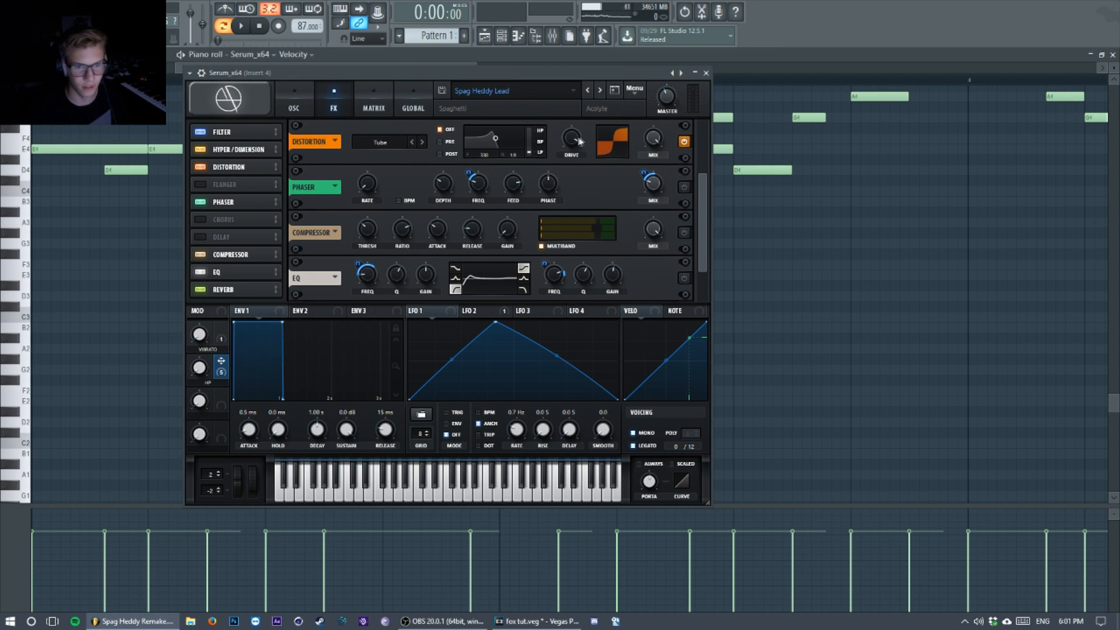
{"action": "mouse_move", "coordinate": [578, 140]}
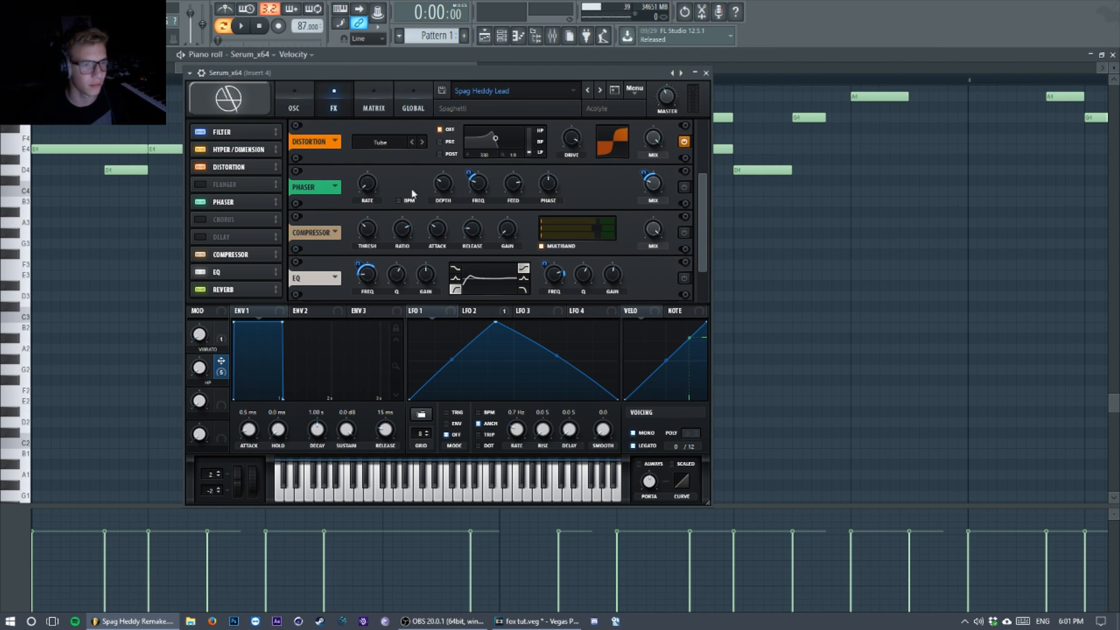
- Enable the phaser effect and check its macro modulation amounts and its rate, depth, frequency, feedback and mix settings
{"action": "scroll", "coordinate": [689, 197], "scroll_direction": "down", "scroll_amount": 1}
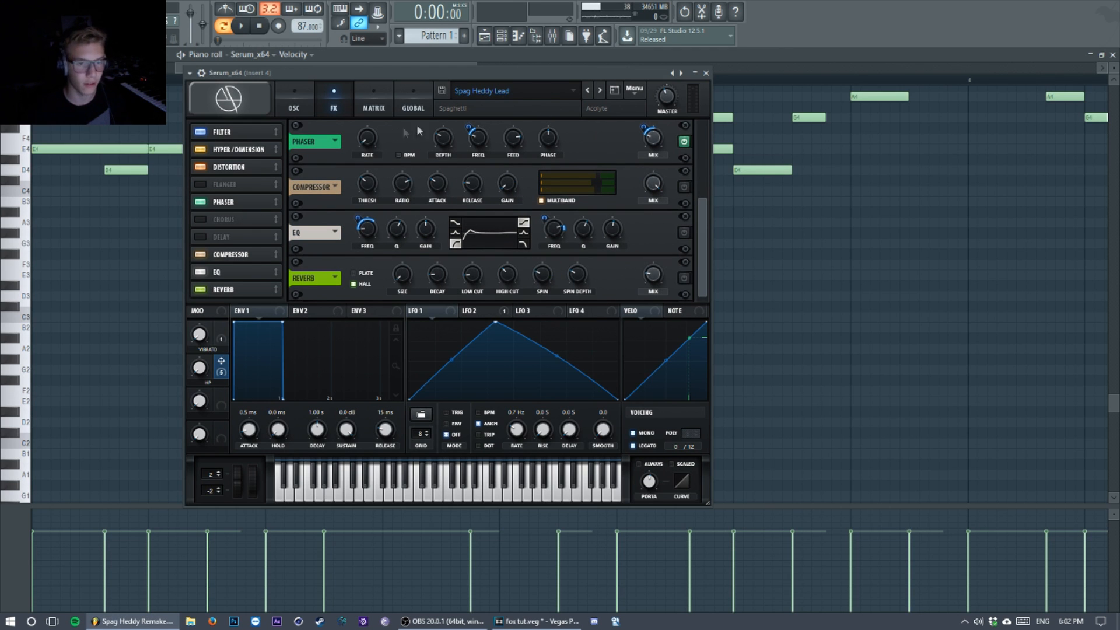
{"action": "mouse_move", "coordinate": [469, 127]}
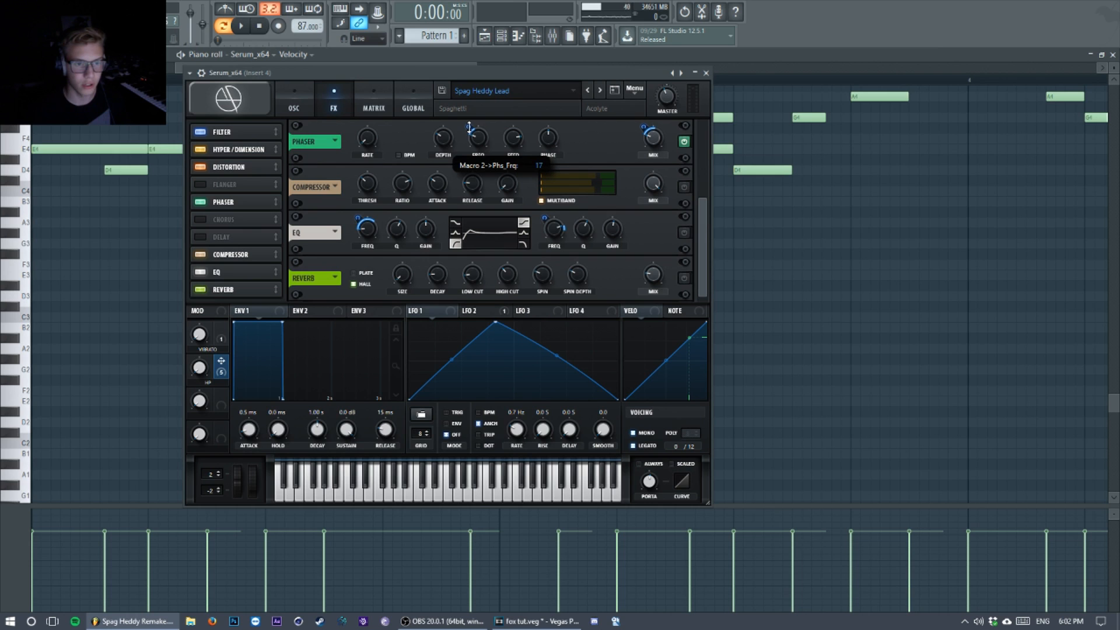
{"action": "left_click_drag", "start_coordinate": [469, 125], "coordinate": [469, 124]}
{"action": "mouse_move", "coordinate": [646, 124]}
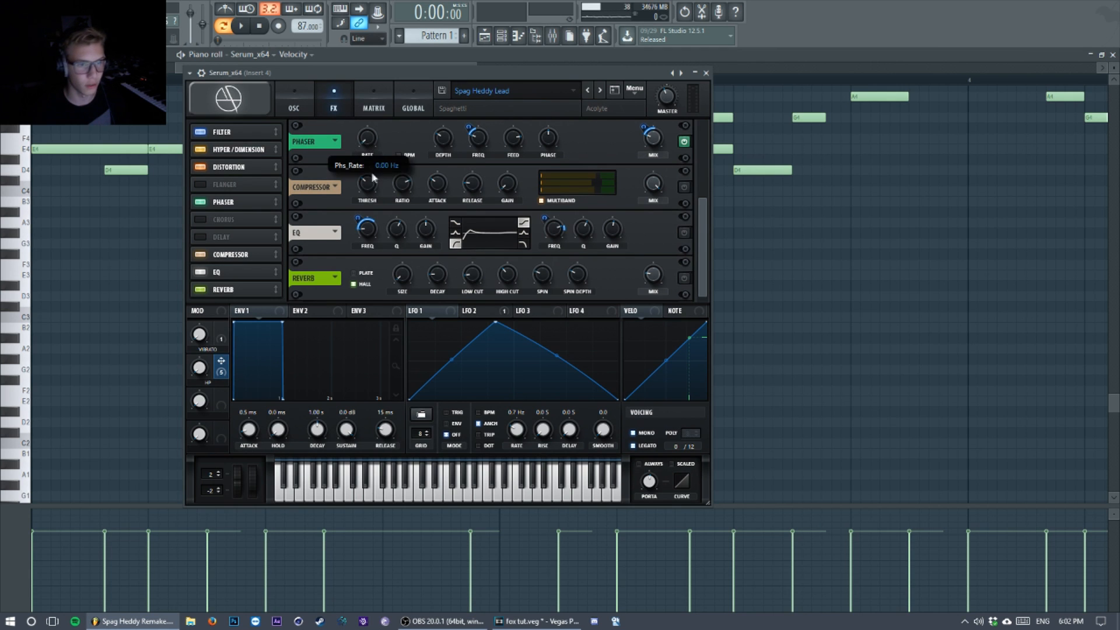
{"action": "mouse_move", "coordinate": [448, 138]}
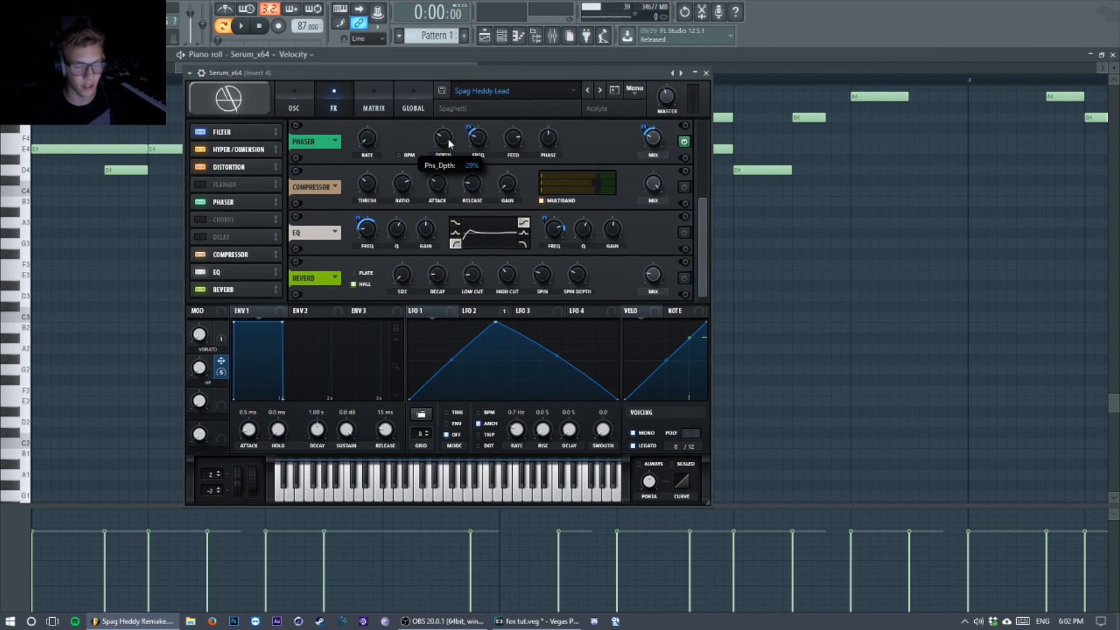
{"action": "mouse_move", "coordinate": [482, 134]}
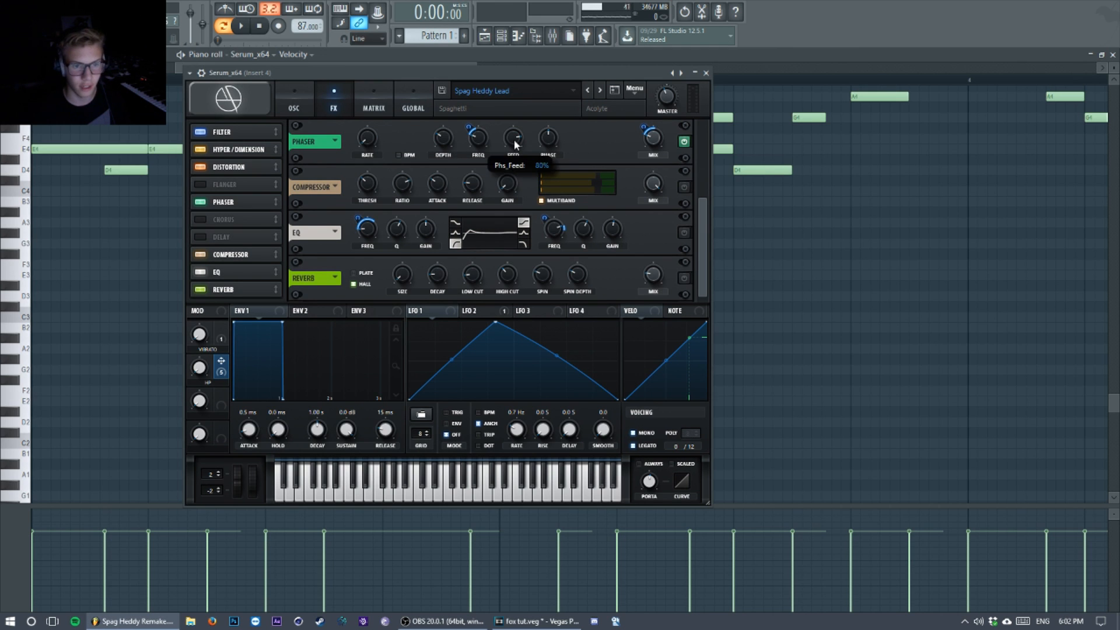
{"action": "mouse_move", "coordinate": [658, 141]}
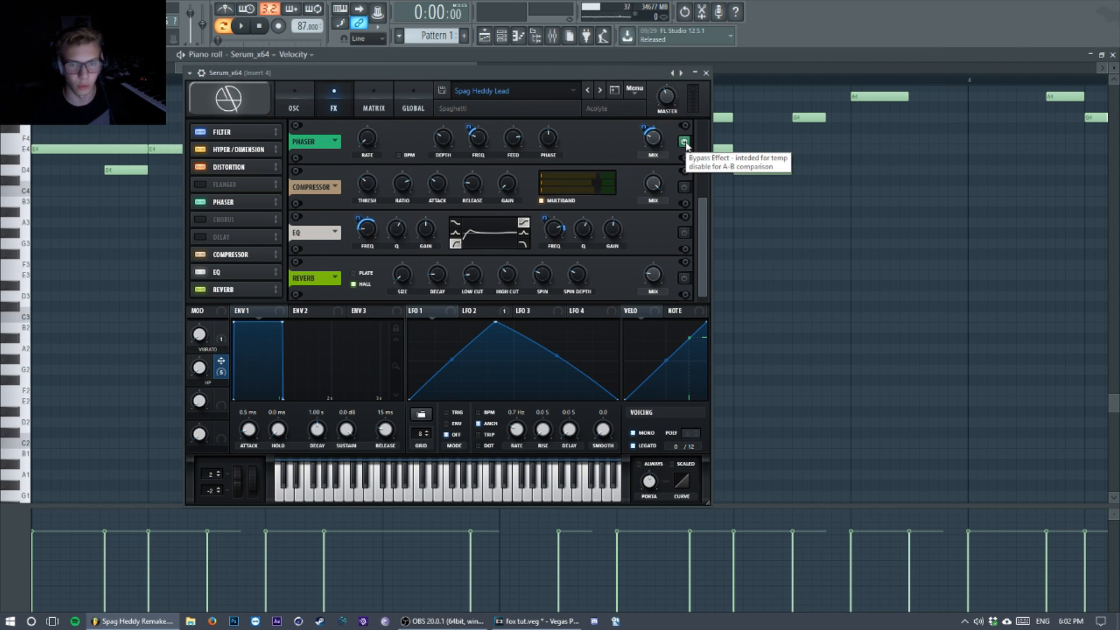
- Compare the lead pattern with the phaser bypassed and switched back on during playback
{"action": "left_click", "coordinate": [685, 143]}
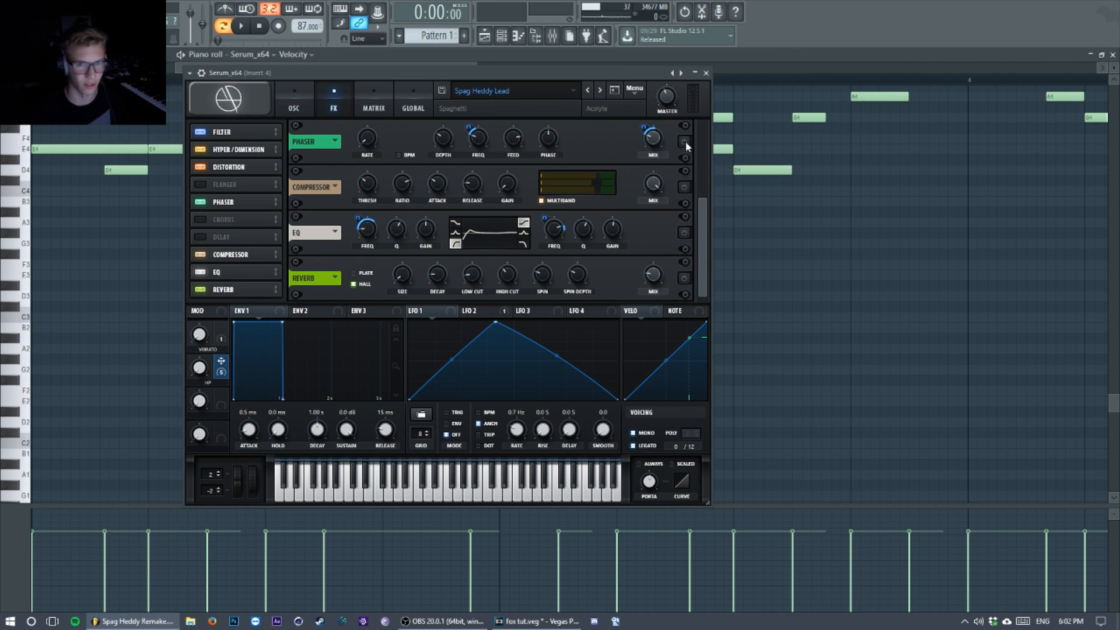
{"action": "key", "text": "space"}
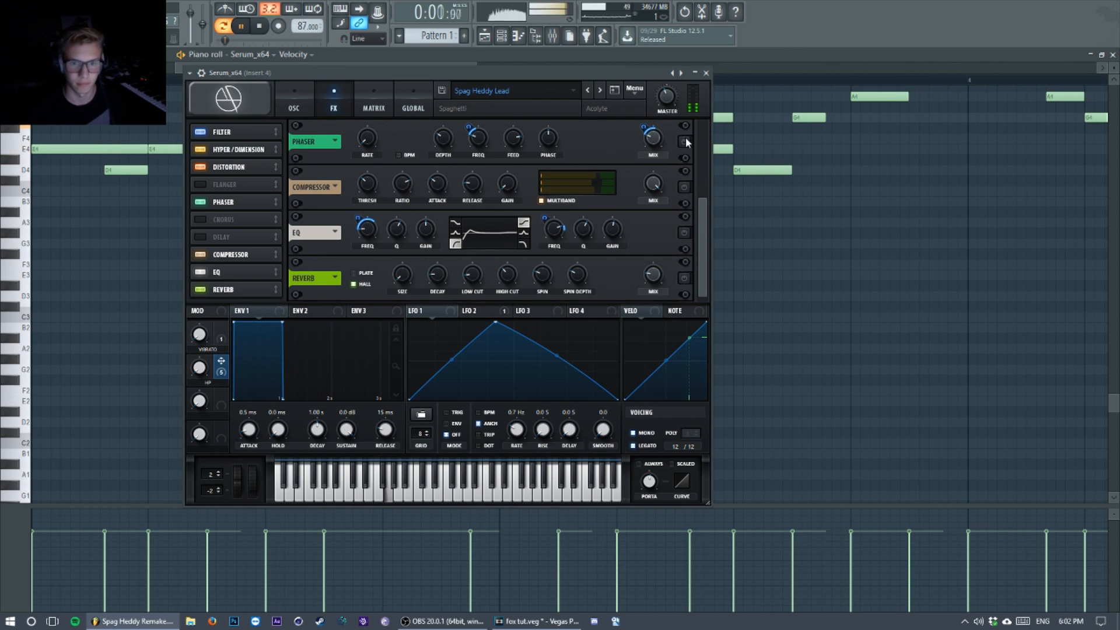
{"action": "left_click", "coordinate": [684, 143]}
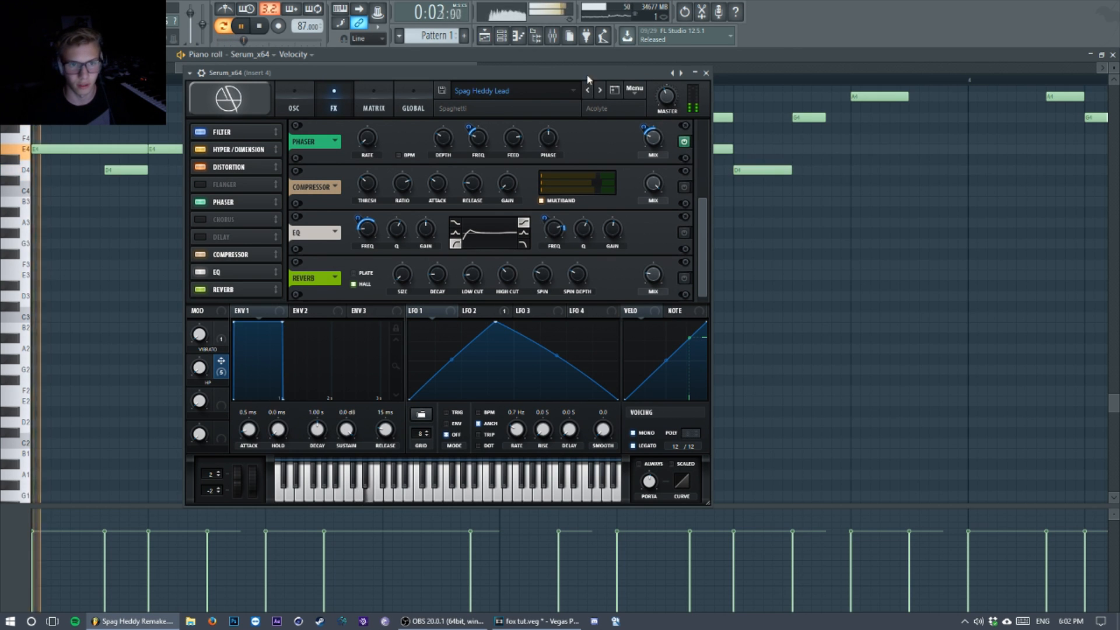
{"action": "left_click_drag", "start_coordinate": [589, 79], "coordinate": [591, 78]}
{"action": "key", "text": "space"}
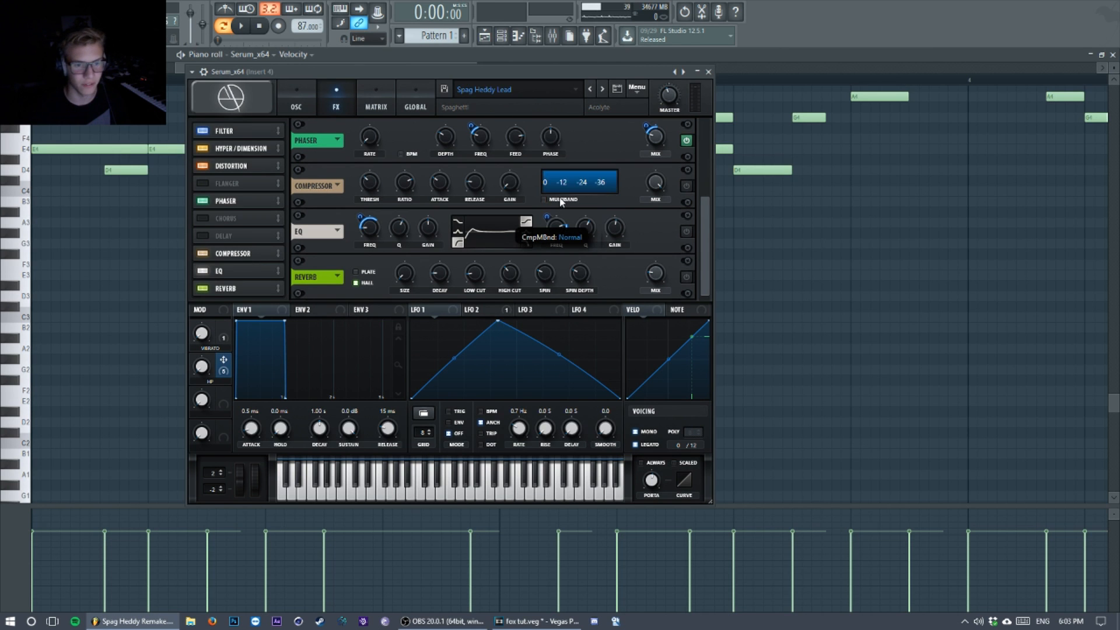
- Enable the compressor in multiband mode and check its threshold, ratio, attack, release and mix settings
{"action": "left_click", "coordinate": [688, 185]}
{"action": "scroll", "coordinate": [688, 186], "scroll_direction": "up", "scroll_amount": 1}
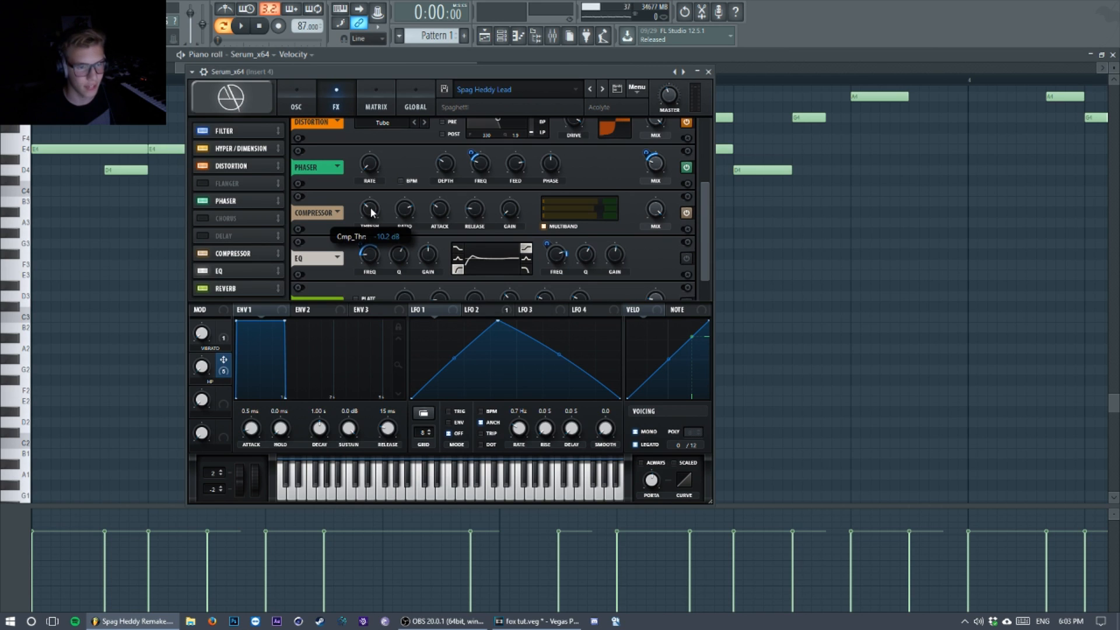
{"action": "mouse_move", "coordinate": [399, 215]}
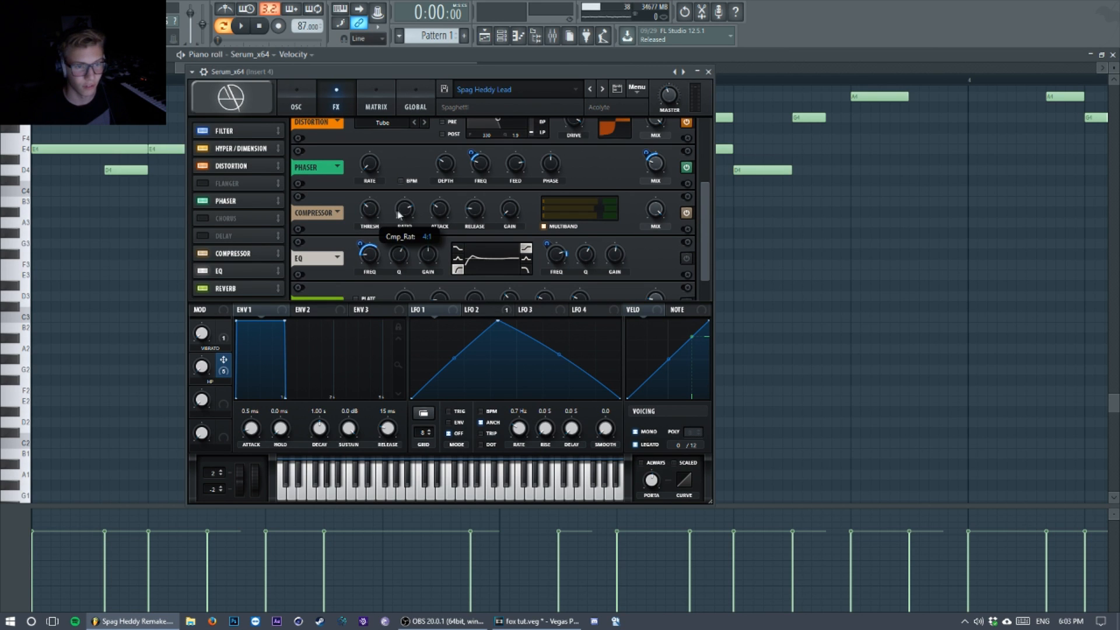
{"action": "mouse_move", "coordinate": [471, 211]}
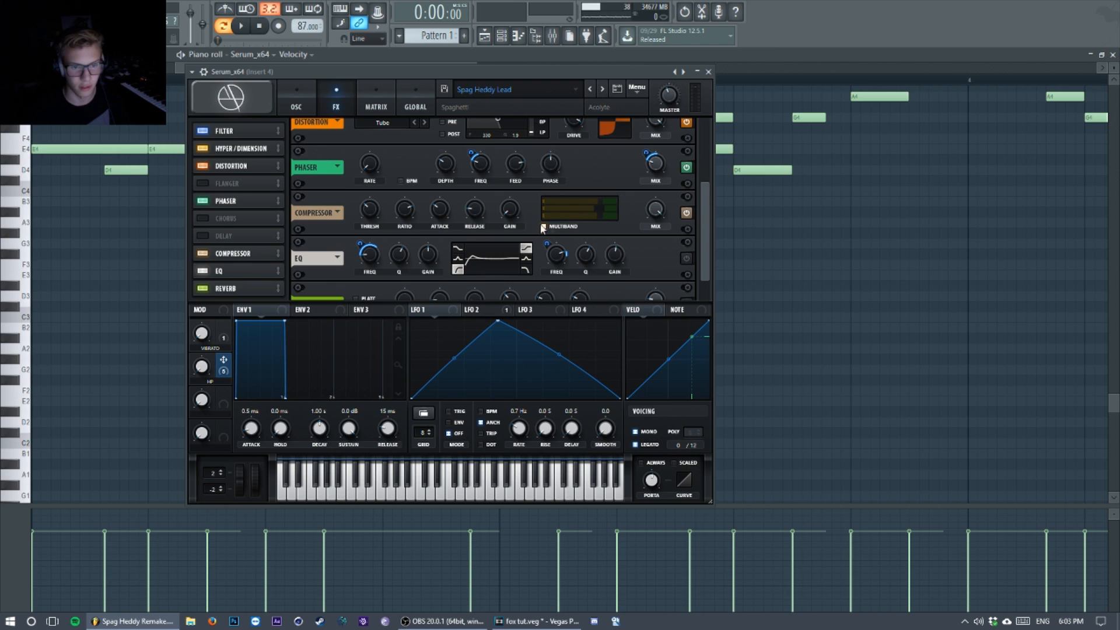
{"action": "mouse_move", "coordinate": [547, 225]}
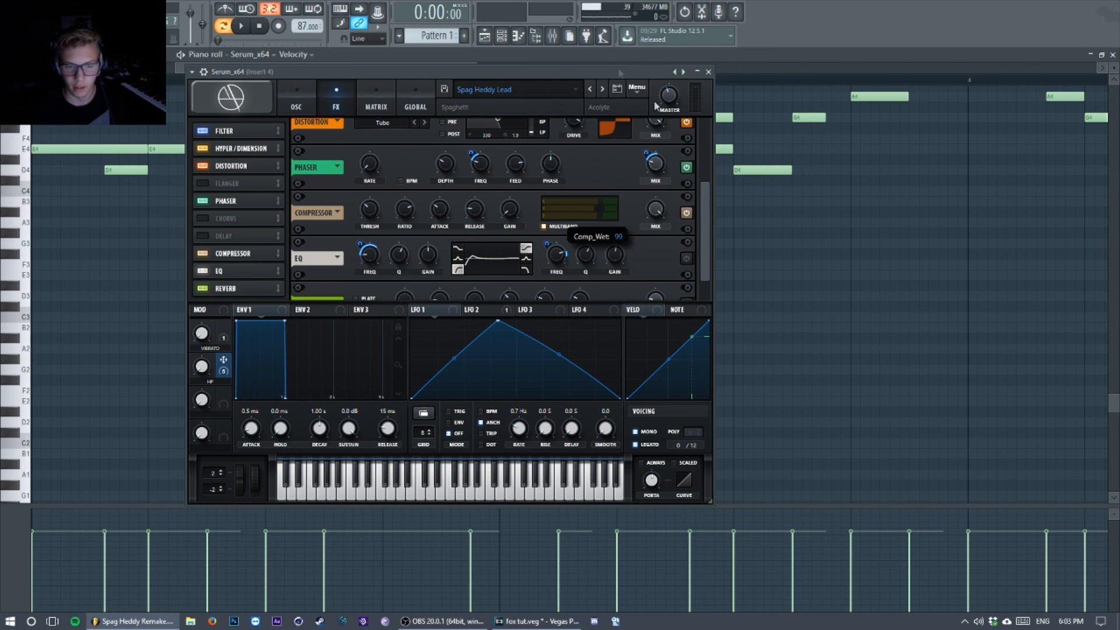
- Compare the lead pattern with the compressor bypassed and switched back on during playback
{"action": "left_click", "coordinate": [686, 213]}
{"action": "key", "text": "space"}
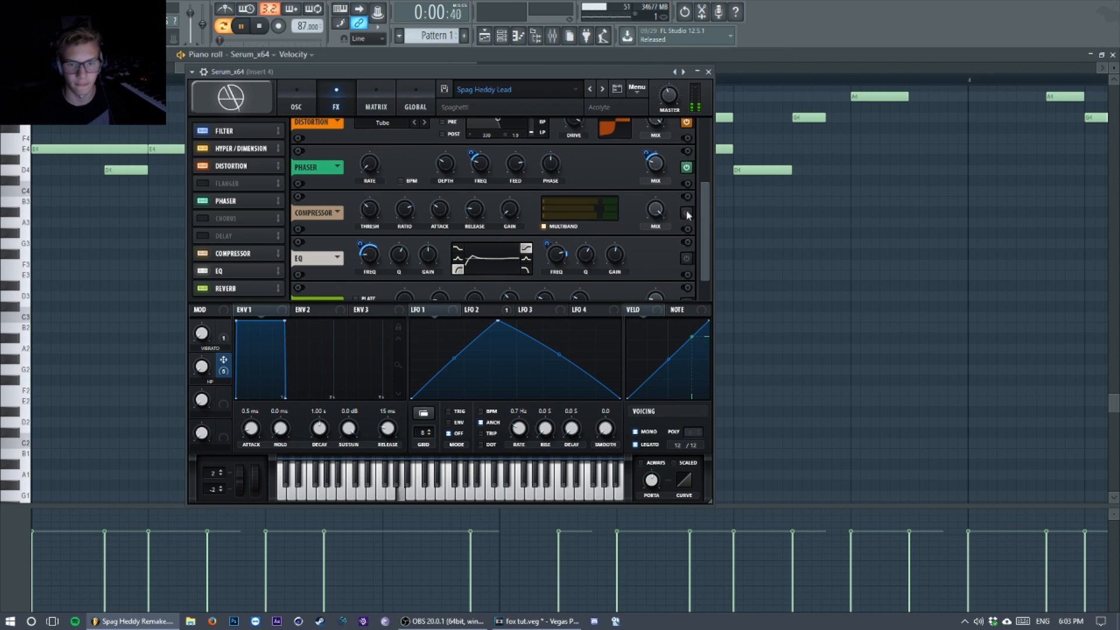
{"action": "left_click", "coordinate": [686, 213]}
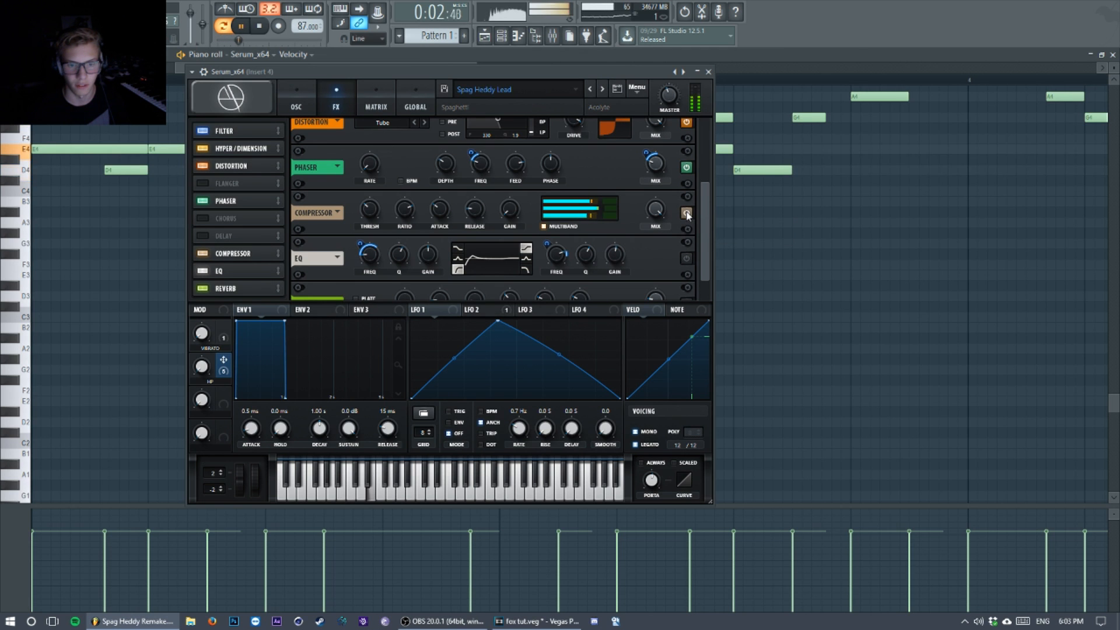
{"action": "mouse_move", "coordinate": [502, 71]}
{"action": "left_mouse_down"}
{"action": "mouse_move", "coordinate": [518, 70]}
{"action": "mouse_move", "coordinate": [500, 72]}
{"action": "left_mouse_up"}
{"action": "key", "text": "space"}
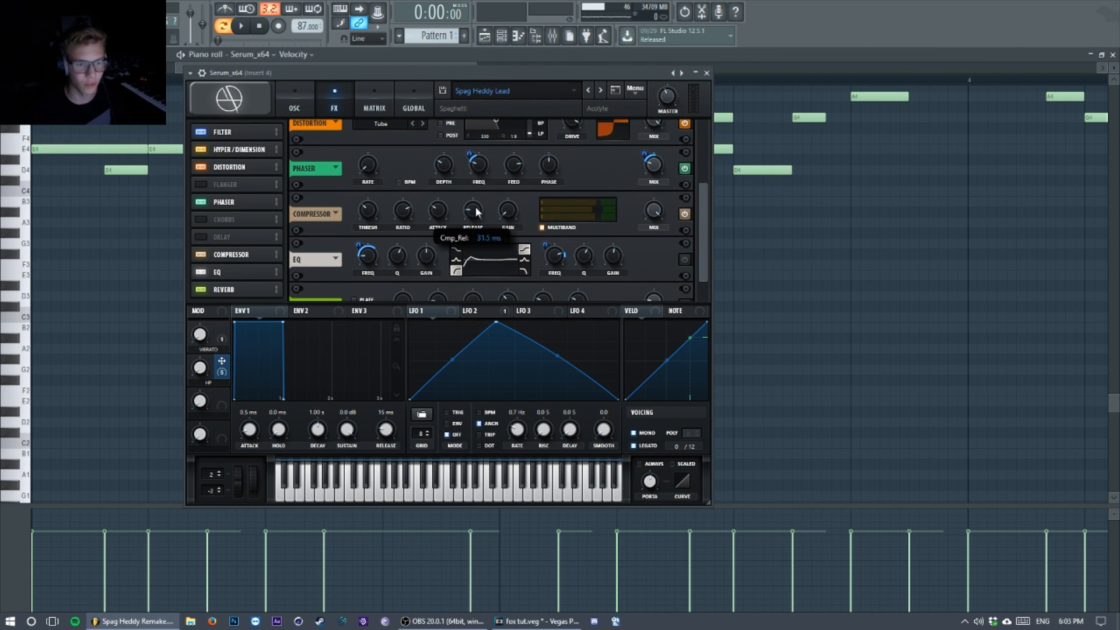
- Review the oscillator page and the modulation matrix, and return to the effects rack
{"action": "left_click", "coordinate": [294, 101]}
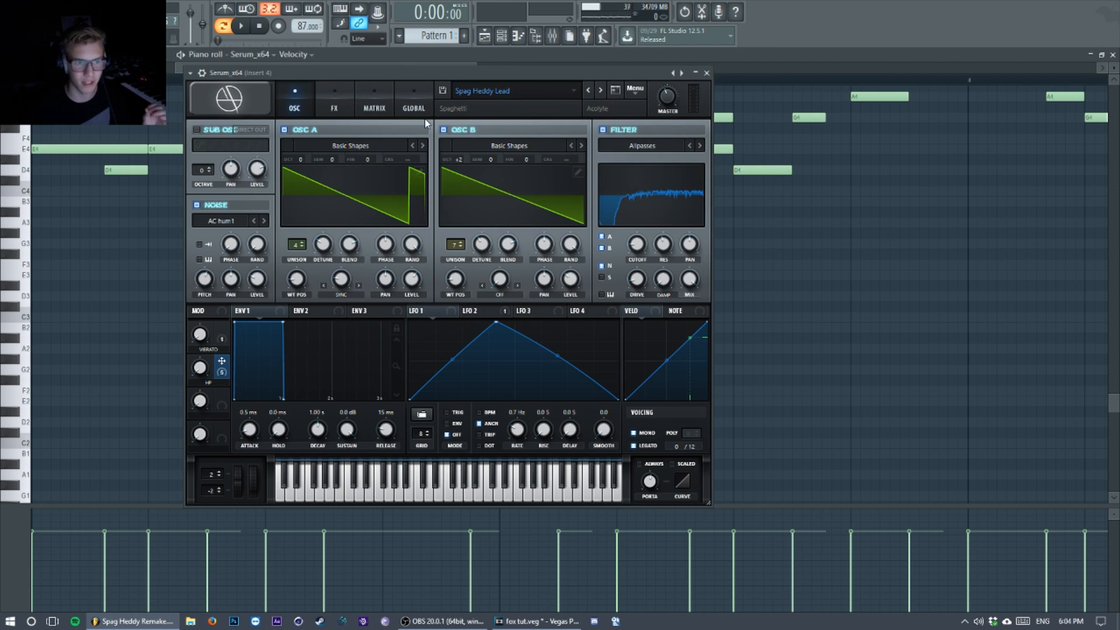
{"action": "left_click", "coordinate": [374, 109]}
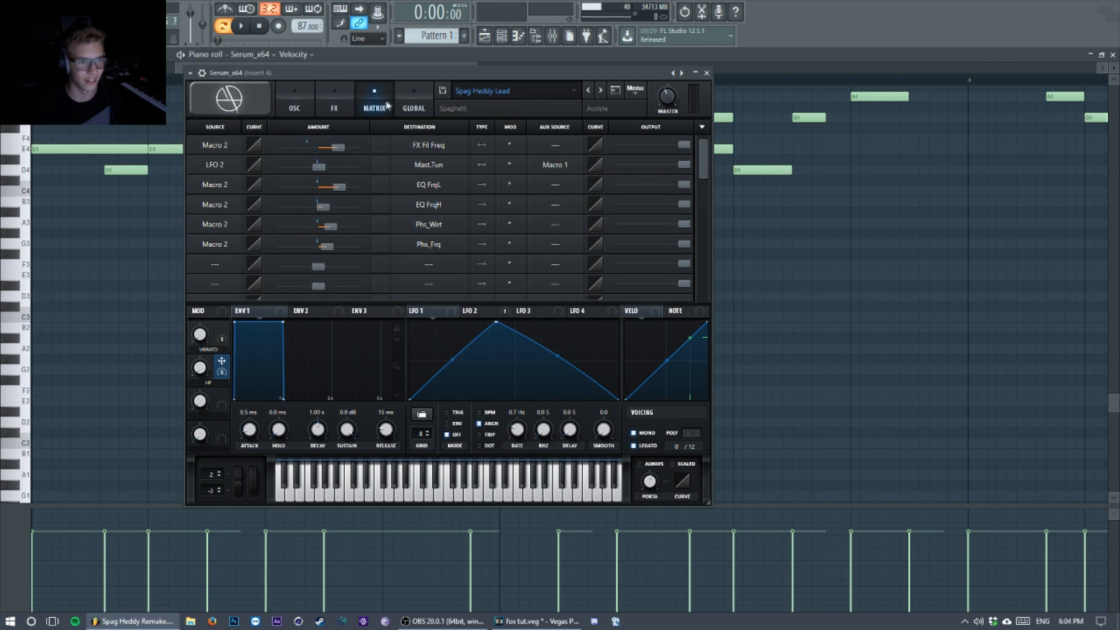
{"action": "left_click", "coordinate": [348, 111]}
- Enable the EQ after the compressor and check the frequency, Q and gain of its low and high bands
{"action": "left_click_drag", "start_coordinate": [704, 222], "coordinate": [701, 269]}
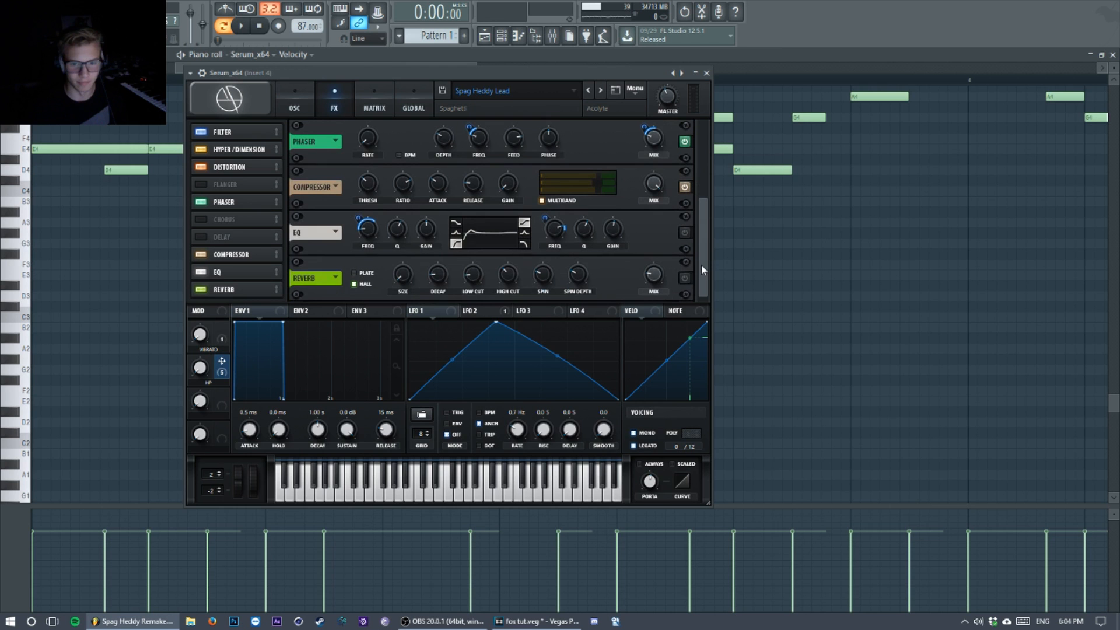
{"action": "mouse_move", "coordinate": [524, 77]}
{"action": "left_mouse_down"}
{"action": "mouse_move", "coordinate": [536, 76]}
{"action": "mouse_move", "coordinate": [502, 75]}
{"action": "left_mouse_up"}
{"action": "key", "text": "space"}
{"action": "key", "text": "space"}
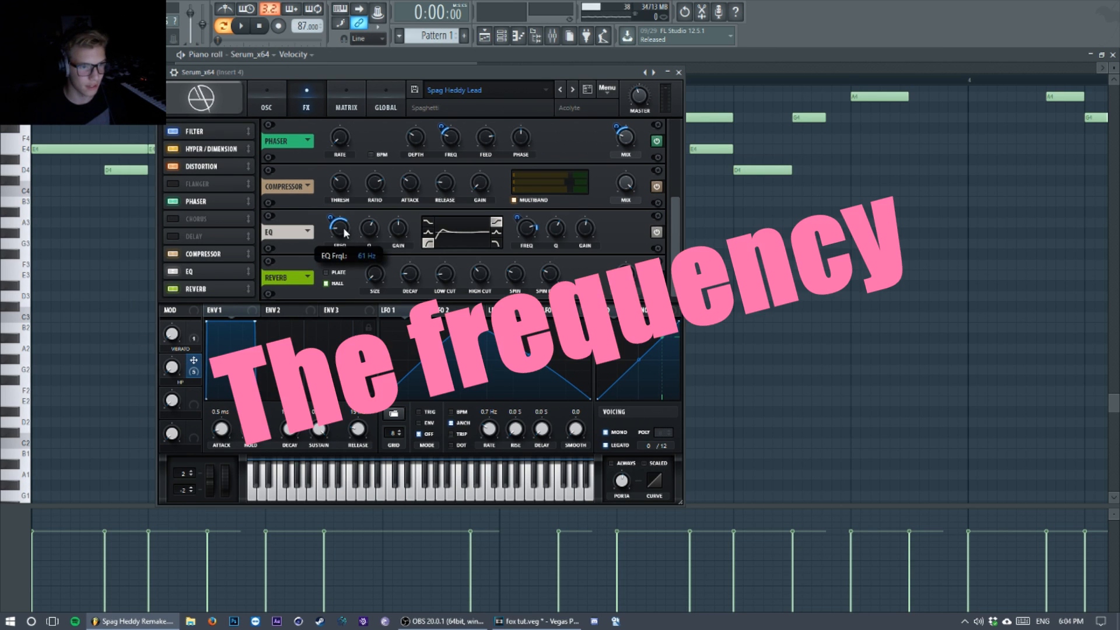
{"action": "mouse_move", "coordinate": [342, 236]}
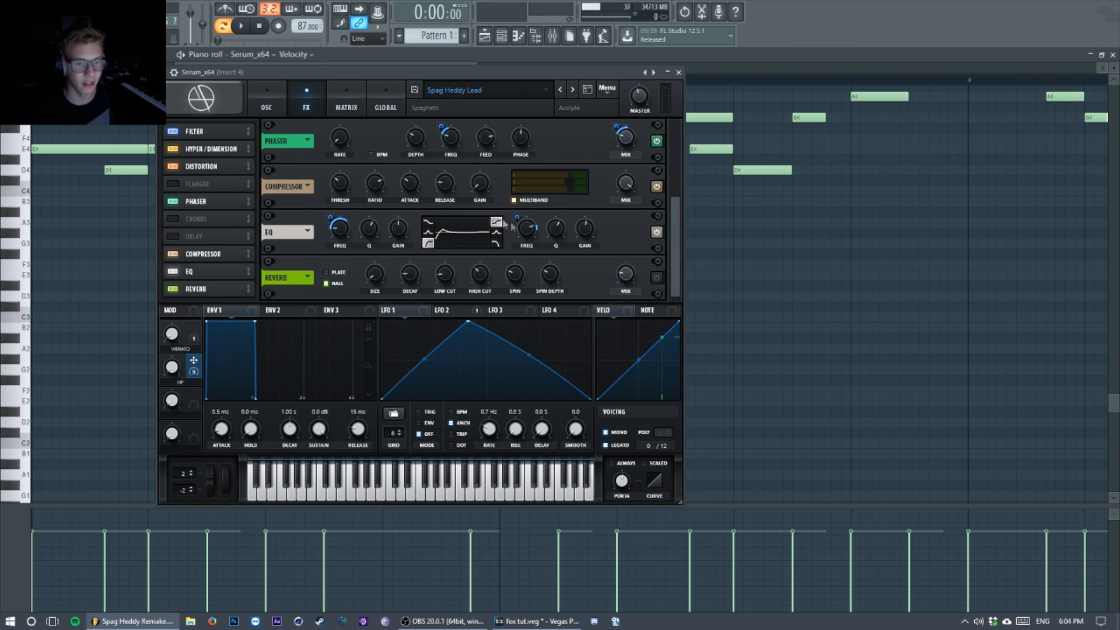
{"action": "mouse_move", "coordinate": [527, 235]}
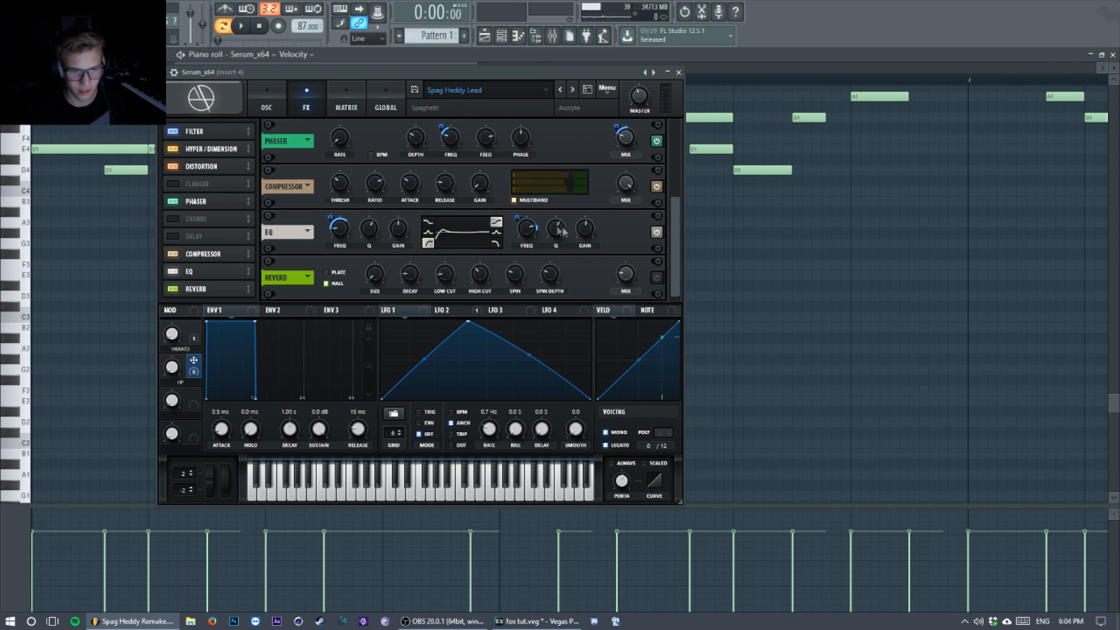
{"action": "mouse_move", "coordinate": [598, 232]}
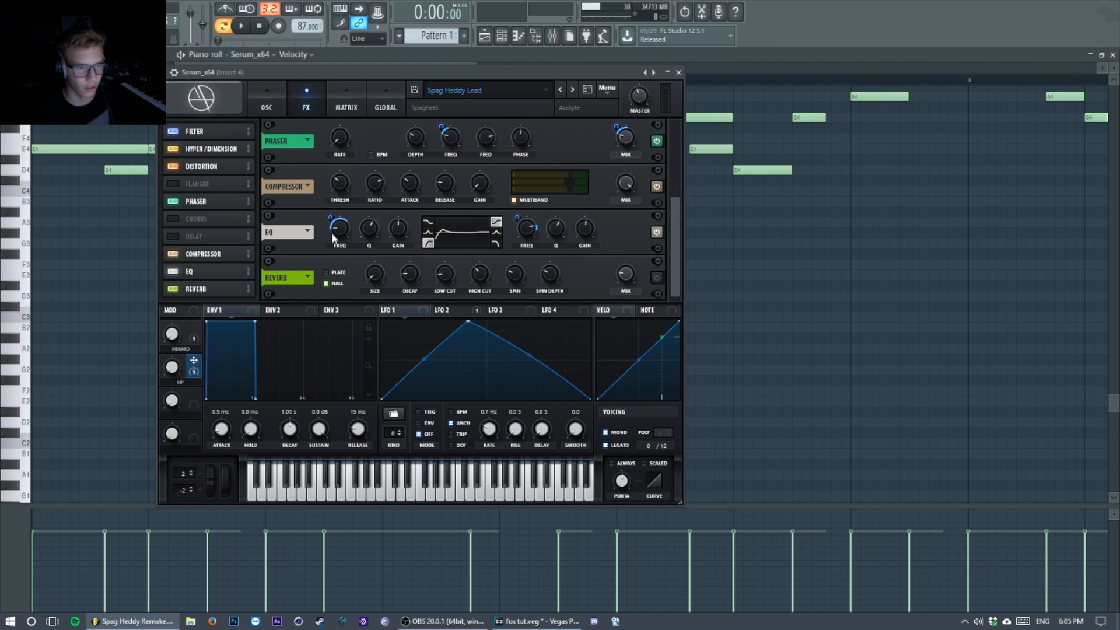
{"action": "mouse_move", "coordinate": [519, 216]}
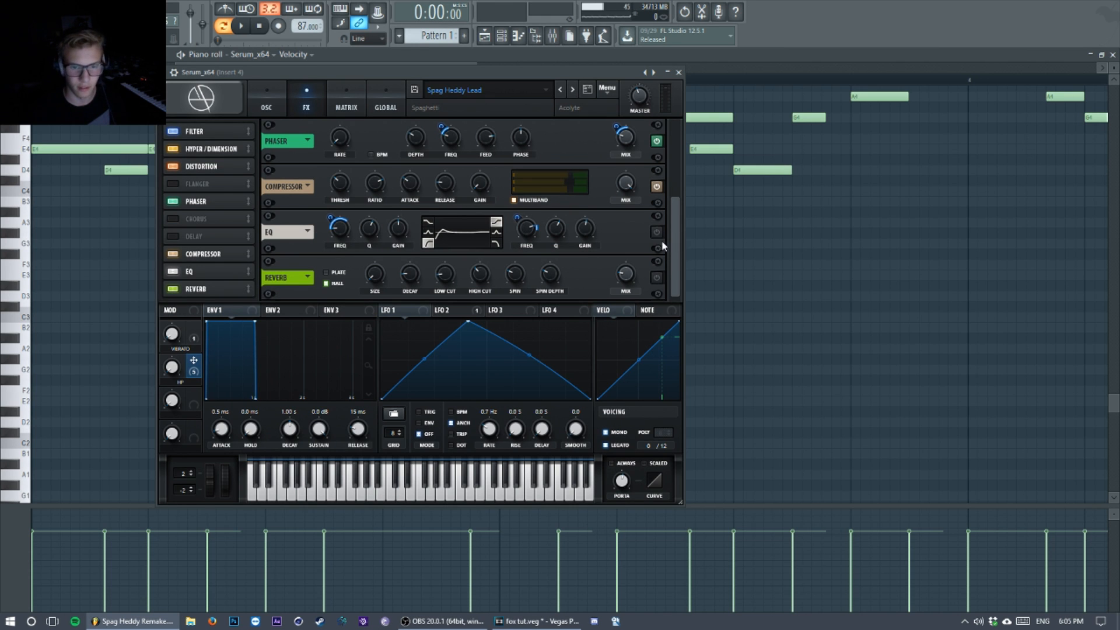
- Compare the lead pattern with the EQ bypassed and switched back on during playback
{"action": "key", "text": "space"}
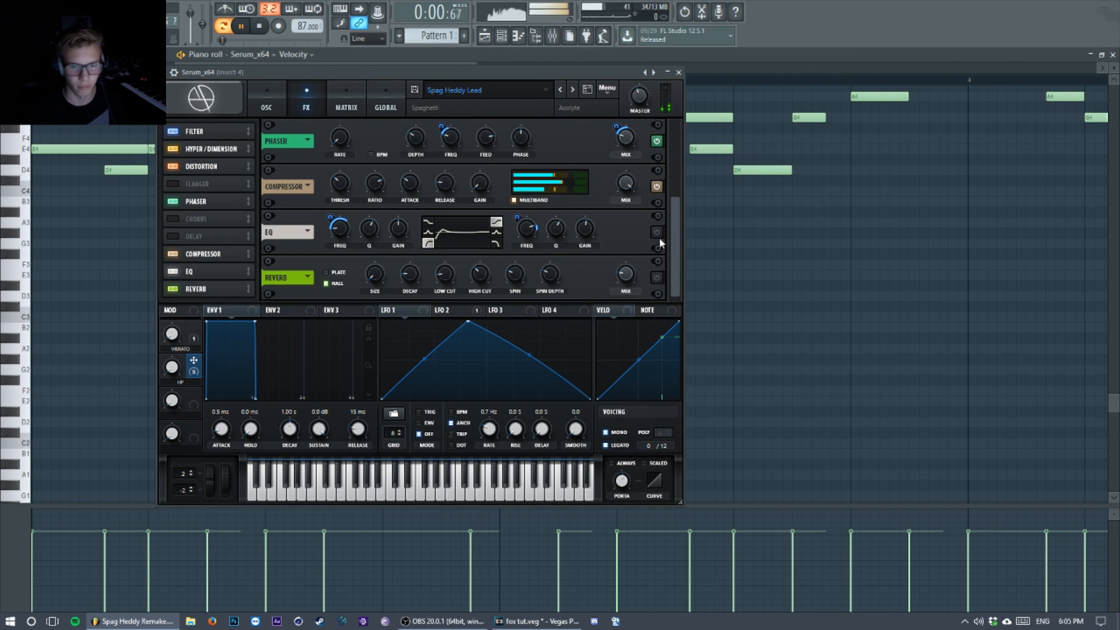
{"action": "left_click", "coordinate": [657, 232]}
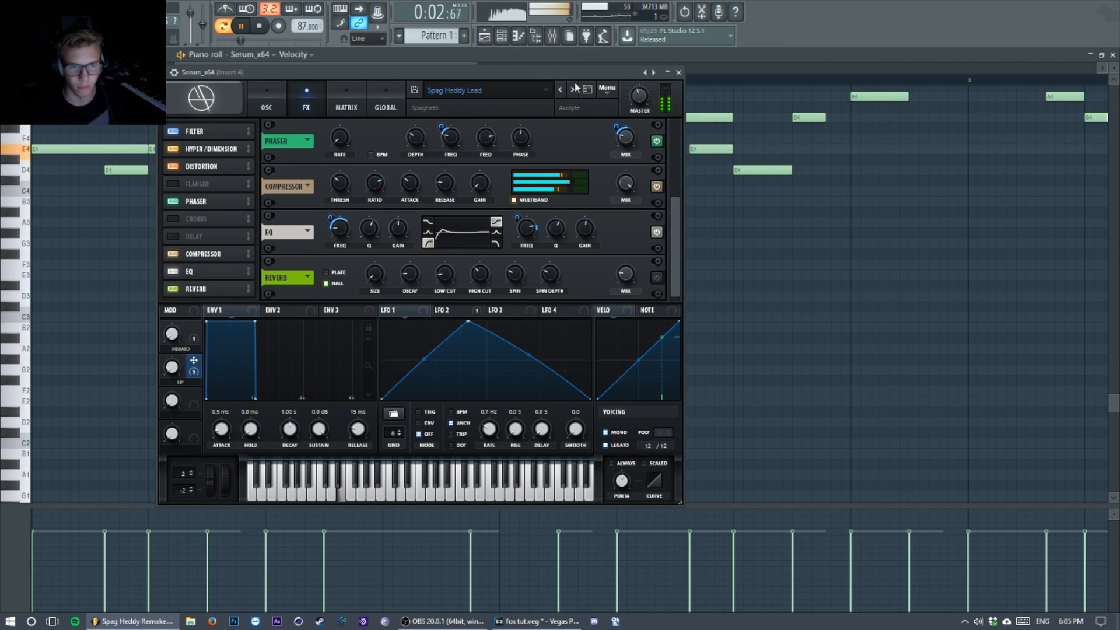
{"action": "left_click_drag", "start_coordinate": [576, 71], "coordinate": [584, 78]}
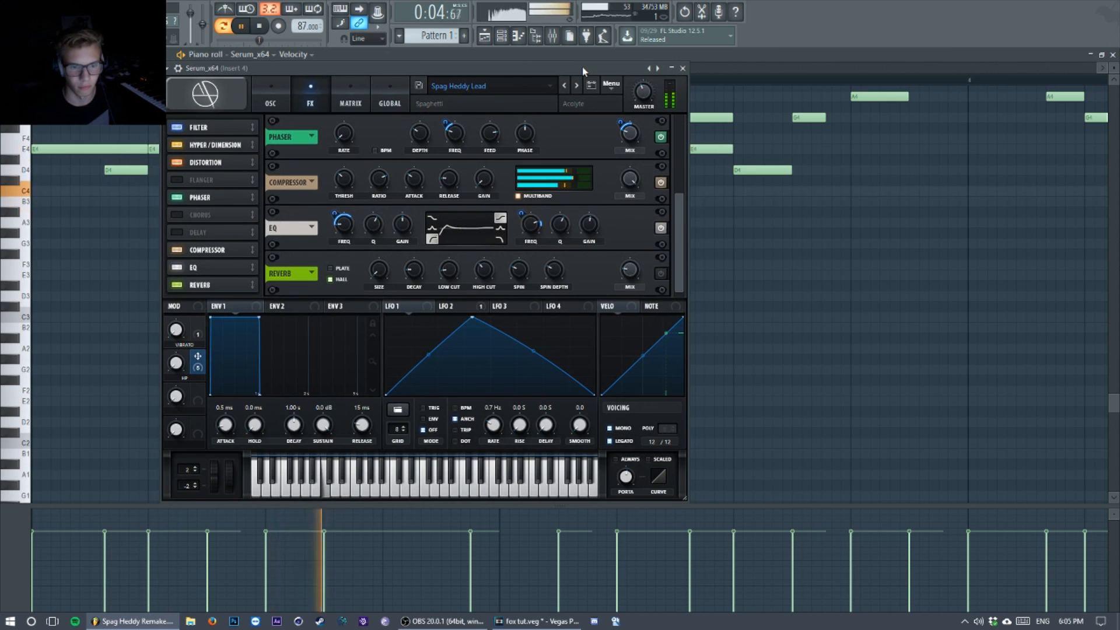
{"action": "key", "text": "space"}
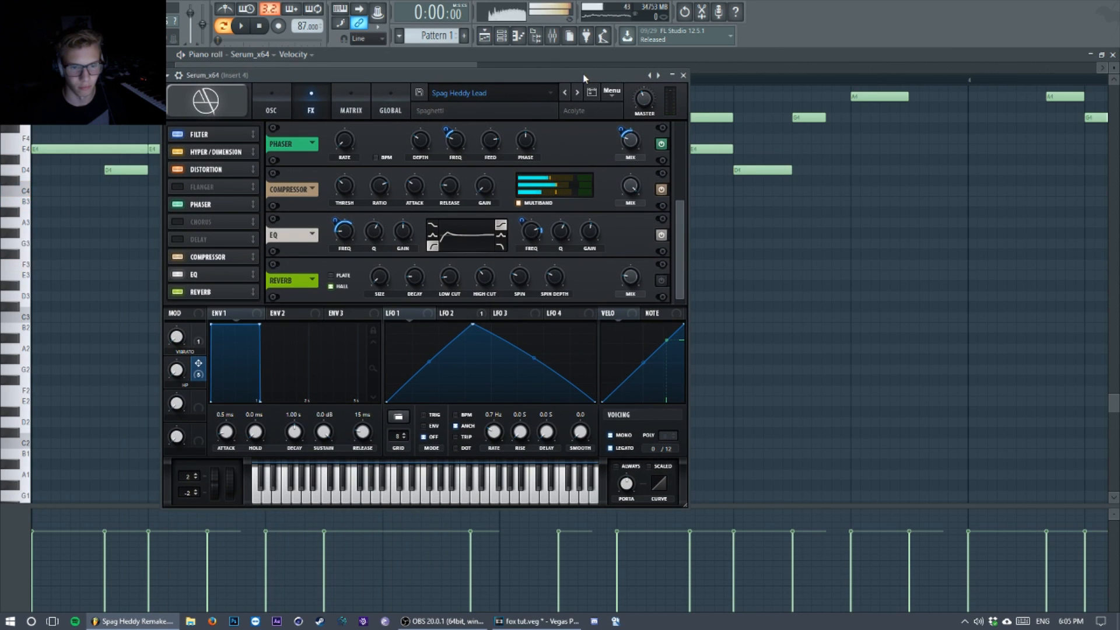
- Enable the reverb and compare the lead pattern with it bypassed and switched back on during playback
{"action": "left_click", "coordinate": [661, 281]}
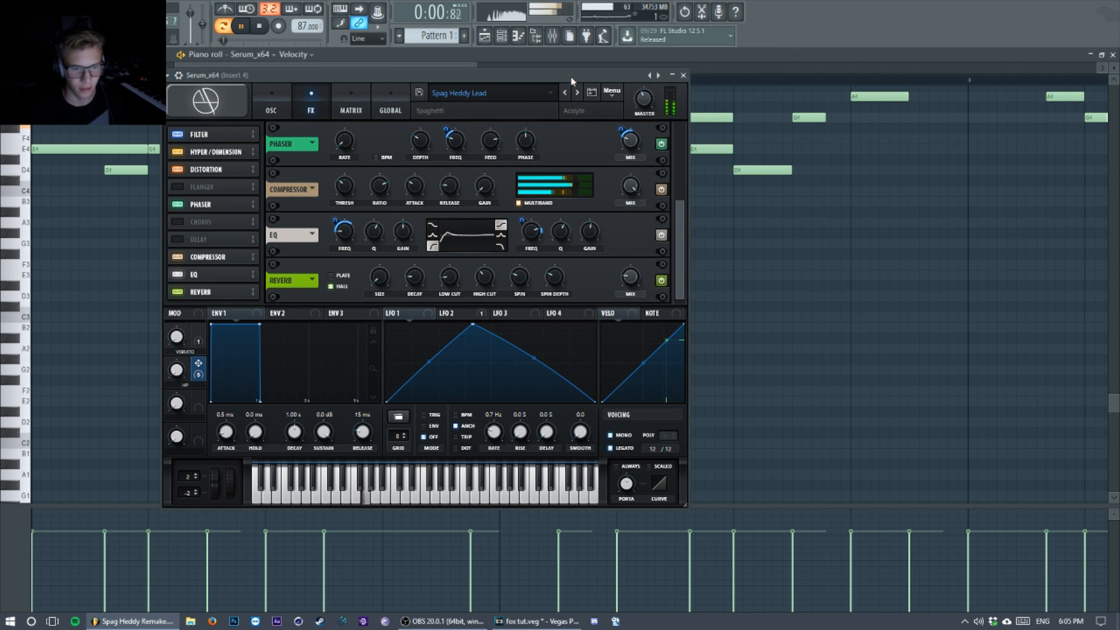
{"action": "left_click_drag", "start_coordinate": [571, 77], "coordinate": [577, 76]}
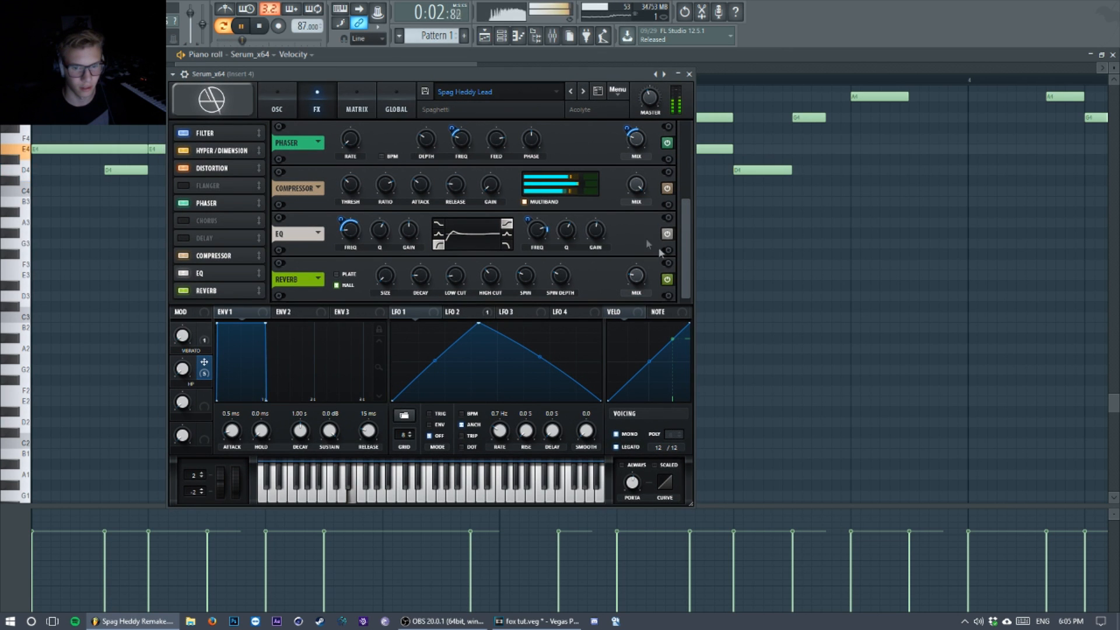
{"action": "left_click", "coordinate": [667, 280]}
{"action": "left_click", "coordinate": [666, 279]}
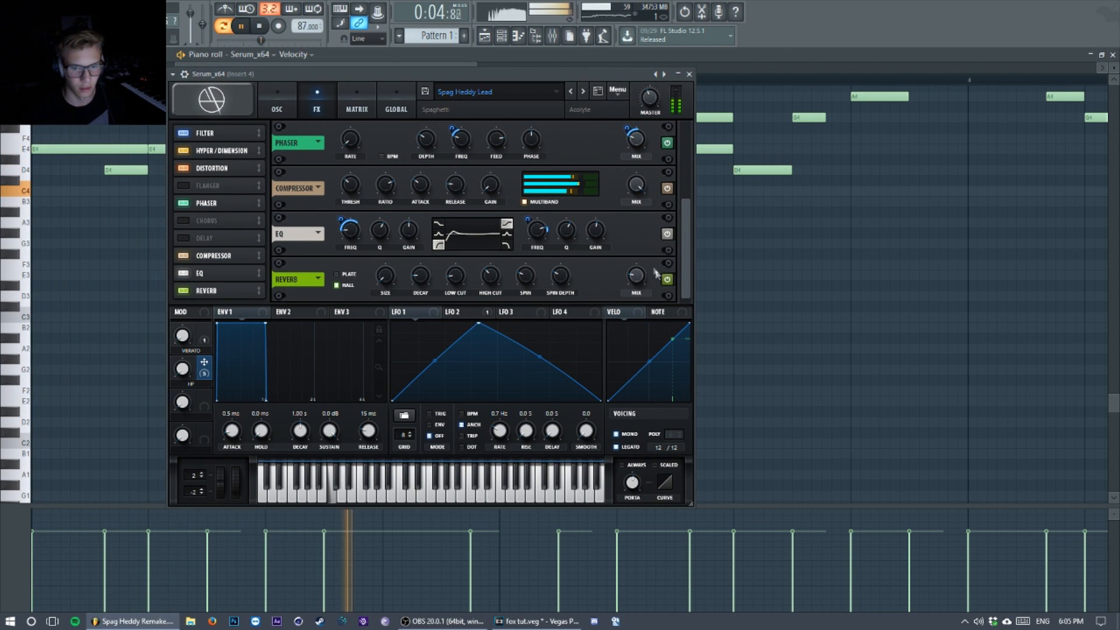
{"action": "key", "text": "space"}
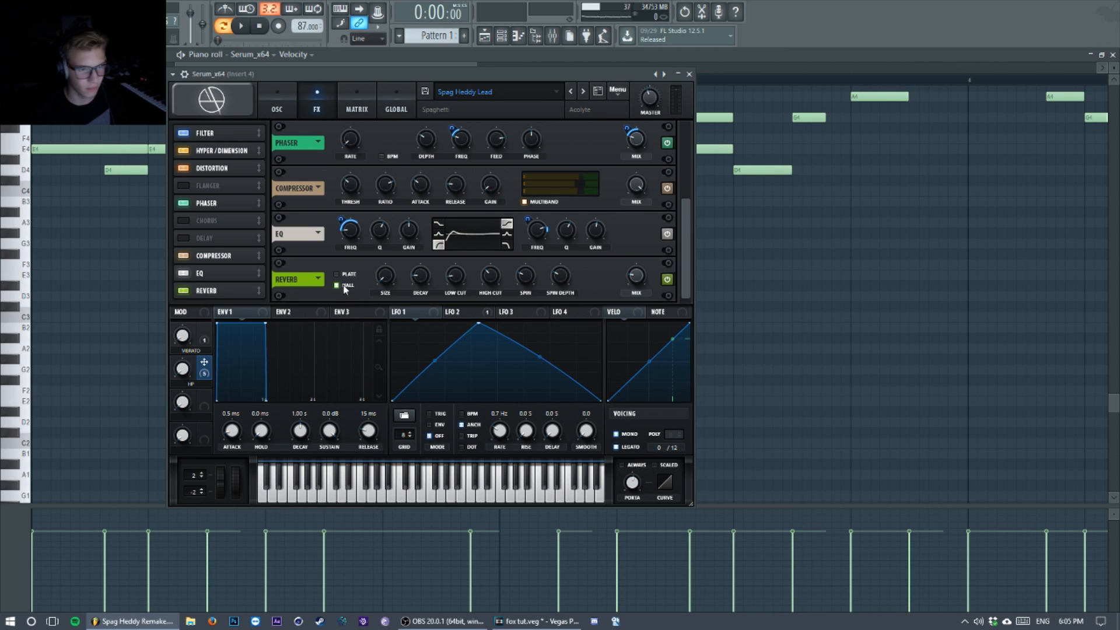
- Check the hall reverb's decay, low cut, high cut, spin depth and mix settings
{"action": "mouse_move", "coordinate": [419, 284]}
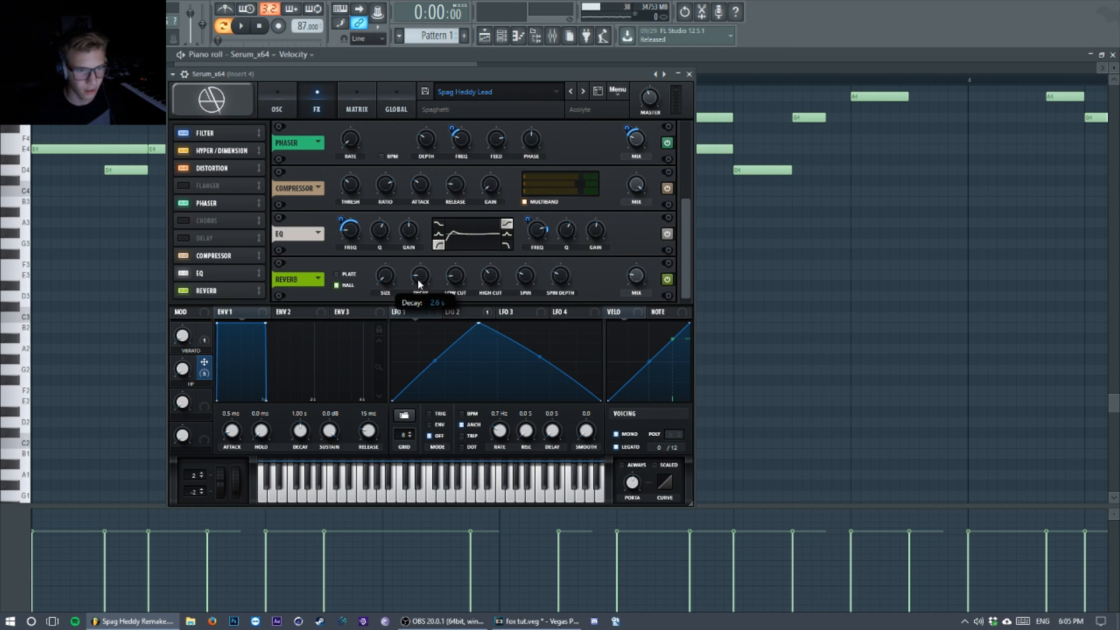
{"action": "mouse_move", "coordinate": [458, 284]}
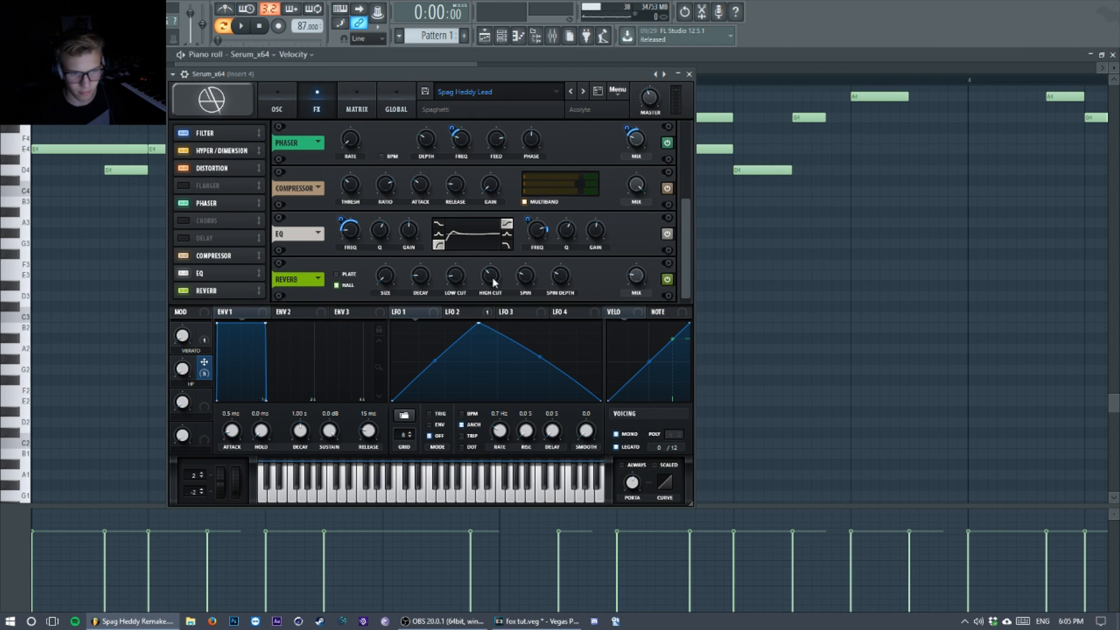
{"action": "mouse_move", "coordinate": [569, 281]}
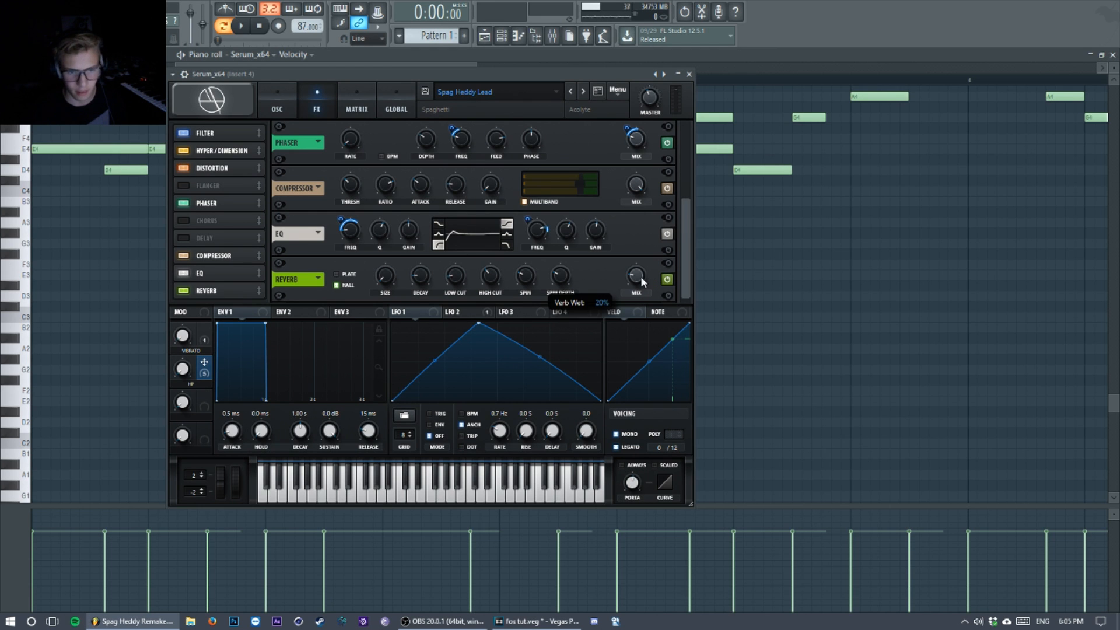
- Compare the lead pattern with OSC B's octave at 0 and back at +2 during playback
{"action": "left_click", "coordinate": [278, 110]}
{"action": "left_click", "coordinate": [320, 109]}
{"action": "left_click", "coordinate": [277, 110]}
{"action": "left_click", "coordinate": [329, 108]}
{"action": "left_click", "coordinate": [285, 111]}
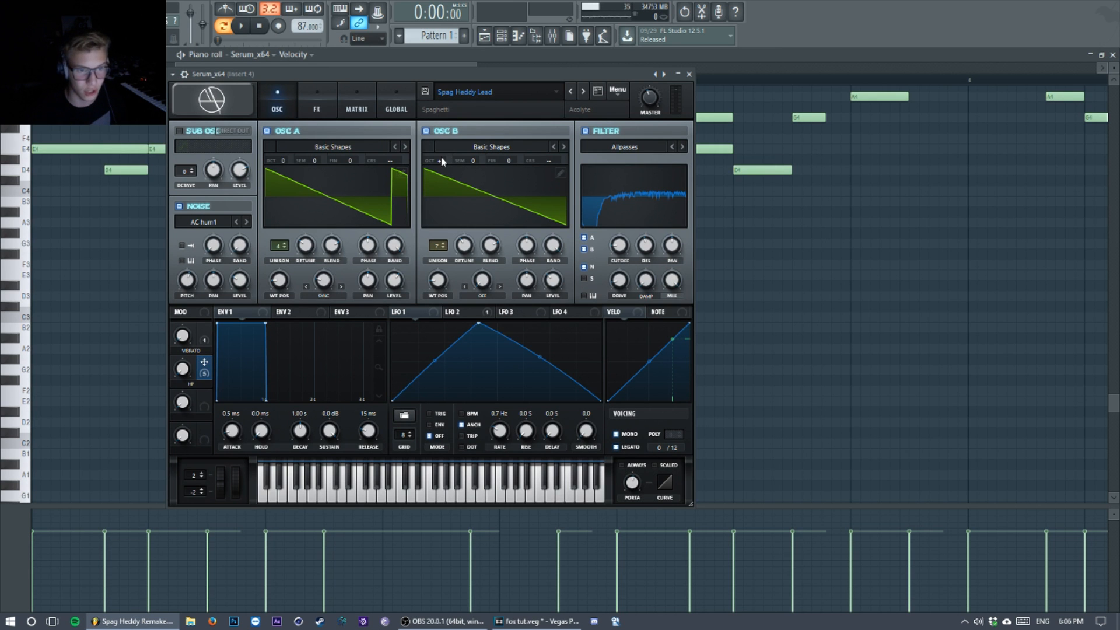
{"action": "mouse_move", "coordinate": [441, 160]}
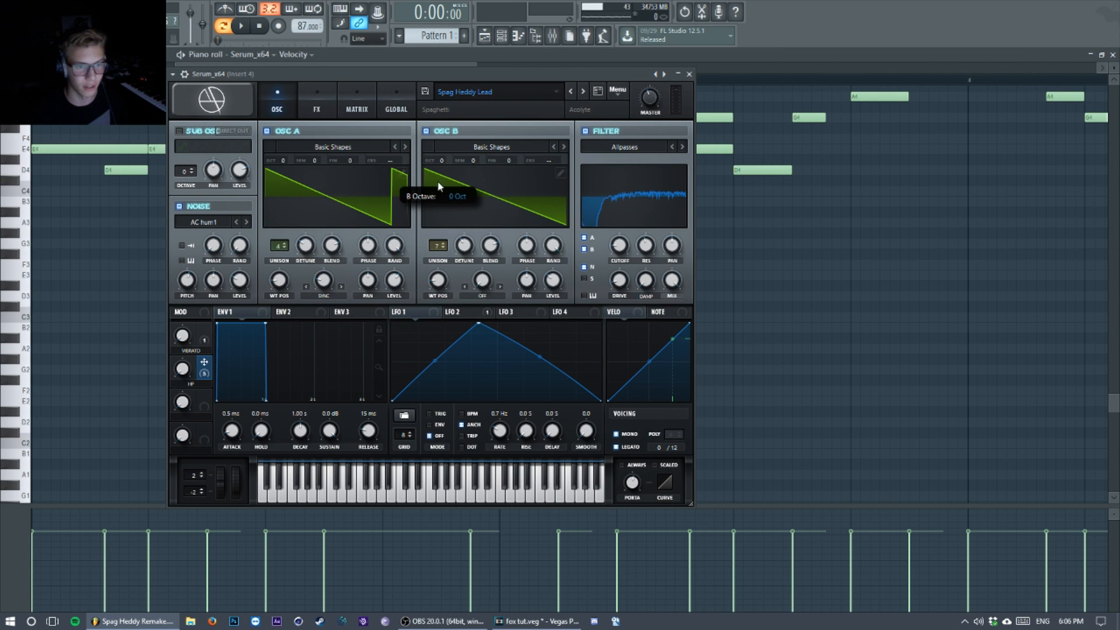
{"action": "mouse_move", "coordinate": [487, 71]}
{"action": "left_mouse_down"}
{"action": "mouse_move", "coordinate": [512, 71]}
{"action": "mouse_move", "coordinate": [493, 75]}
{"action": "left_mouse_up"}
{"action": "key", "text": "space"}
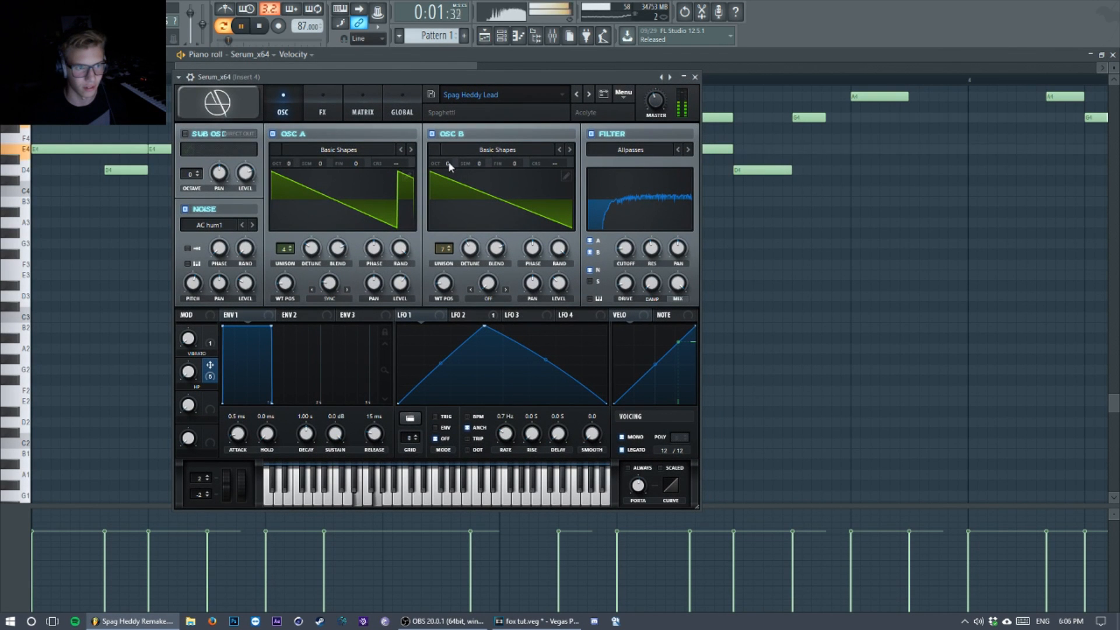
{"action": "left_click_drag", "start_coordinate": [449, 163], "coordinate": [453, 143]}
{"action": "left_click_drag", "start_coordinate": [474, 81], "coordinate": [465, 79]}
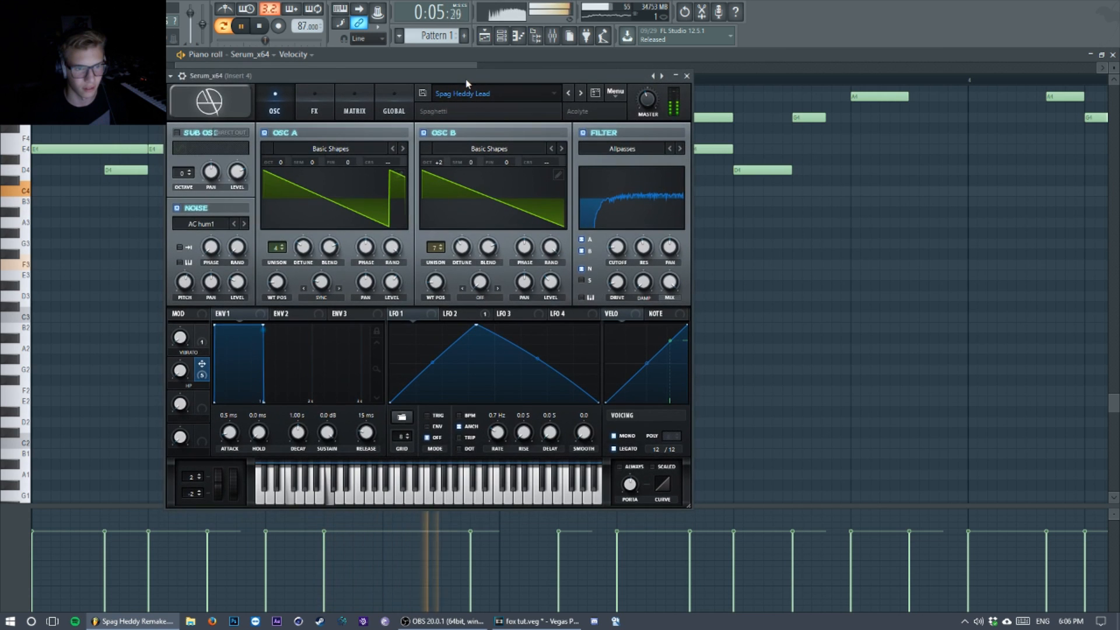
{"action": "key", "text": "space"}
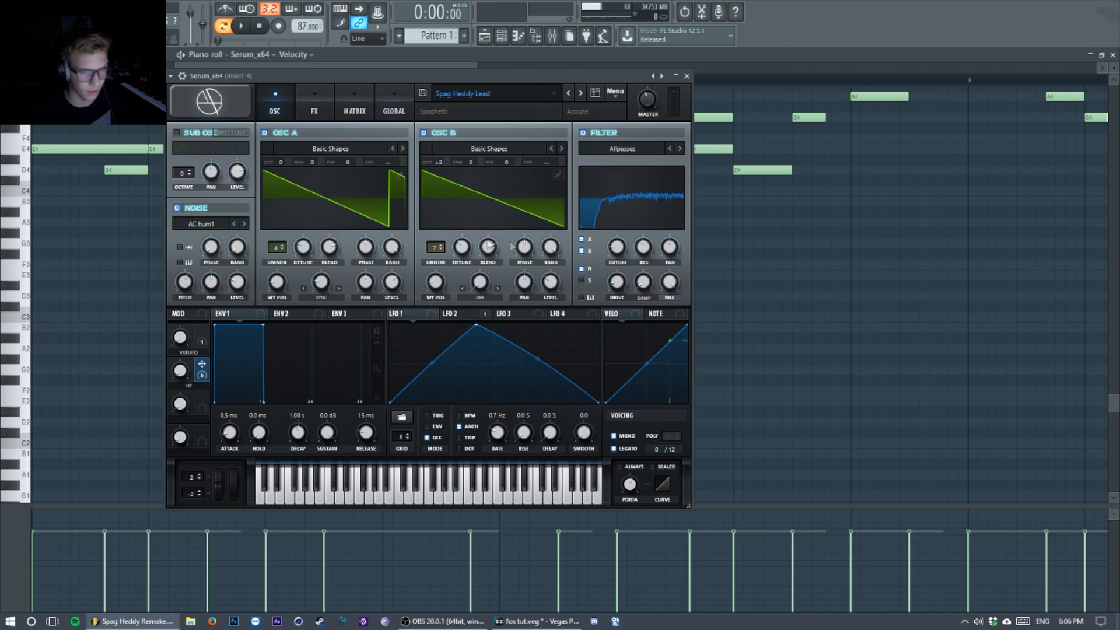
- Look at the LFO 2 and LFO 1 shapes and audition the lead pattern while checking the HP macro
{"action": "left_click", "coordinate": [465, 317]}
{"action": "left_click", "coordinate": [423, 314]}
{"action": "mouse_move", "coordinate": [435, 72]}
{"action": "left_mouse_down"}
{"action": "mouse_move", "coordinate": [477, 104]}
{"action": "mouse_move", "coordinate": [429, 73]}
{"action": "left_mouse_up"}
{"action": "key", "text": "space"}
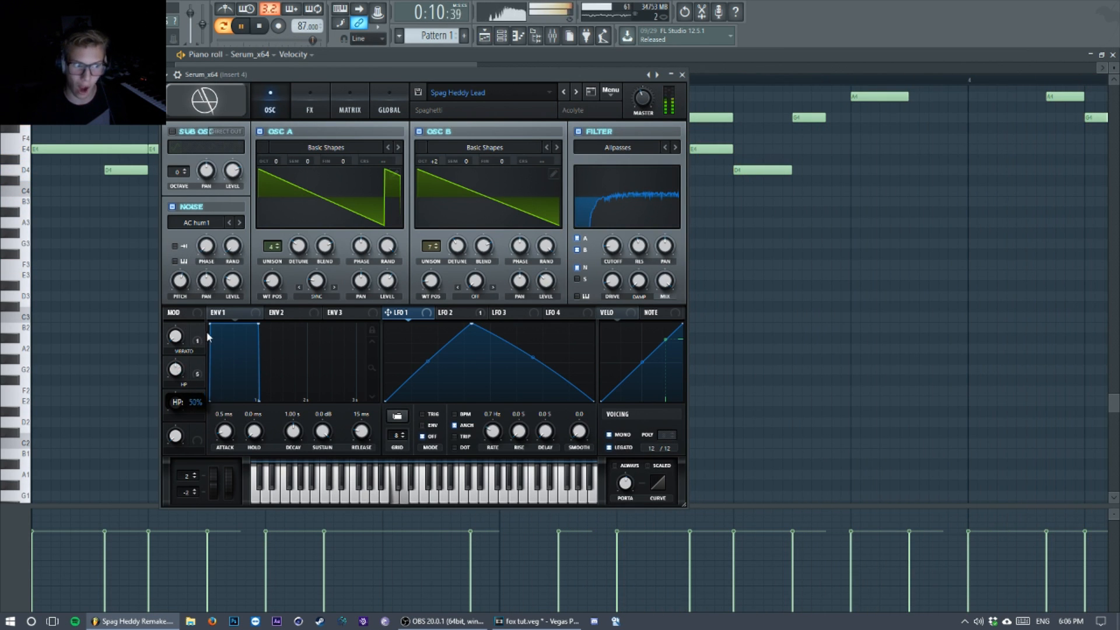
{"action": "key", "text": "space"}
- Examine LFO 2's shape and its modulation matrix routing to master tuning with Macro 1 as the auxiliary source
{"action": "left_click", "coordinate": [350, 105]}
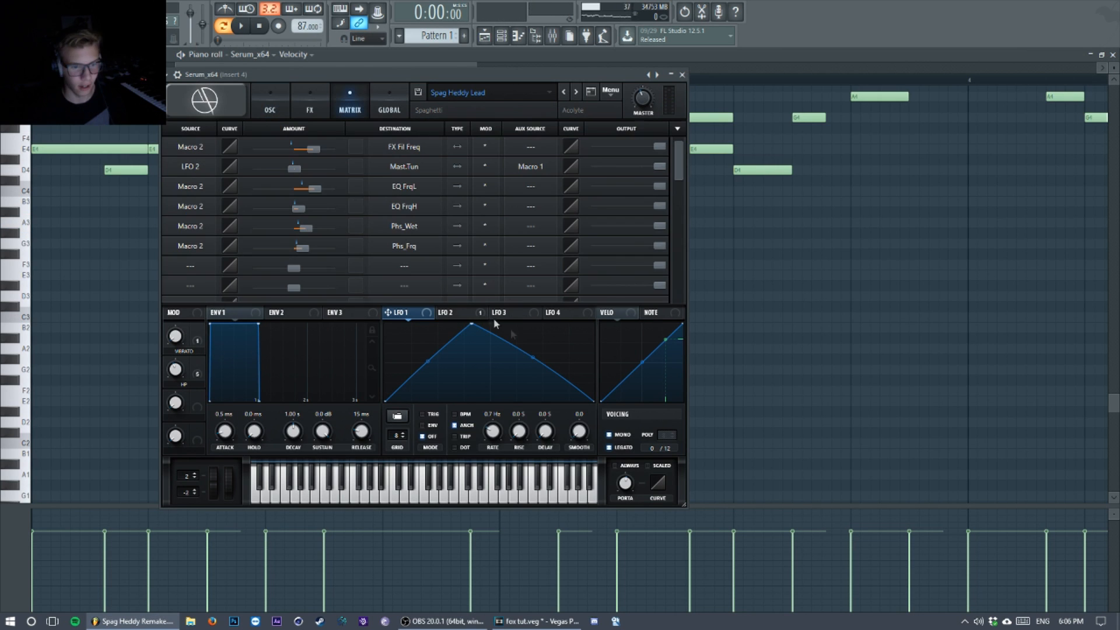
{"action": "left_click", "coordinate": [457, 313]}
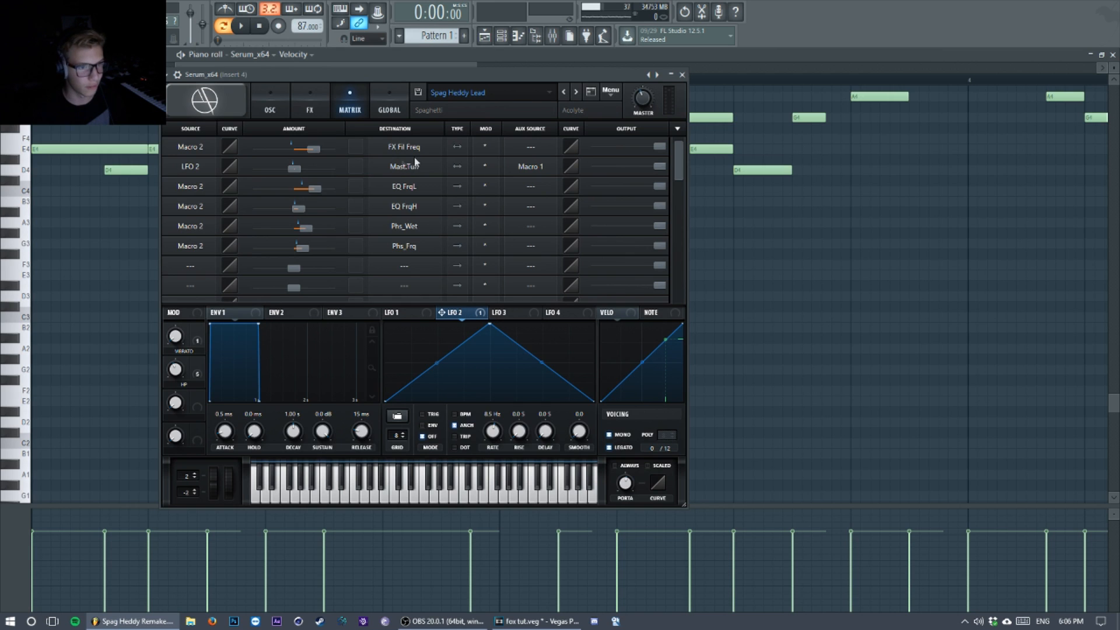
{"action": "mouse_move", "coordinate": [296, 173]}
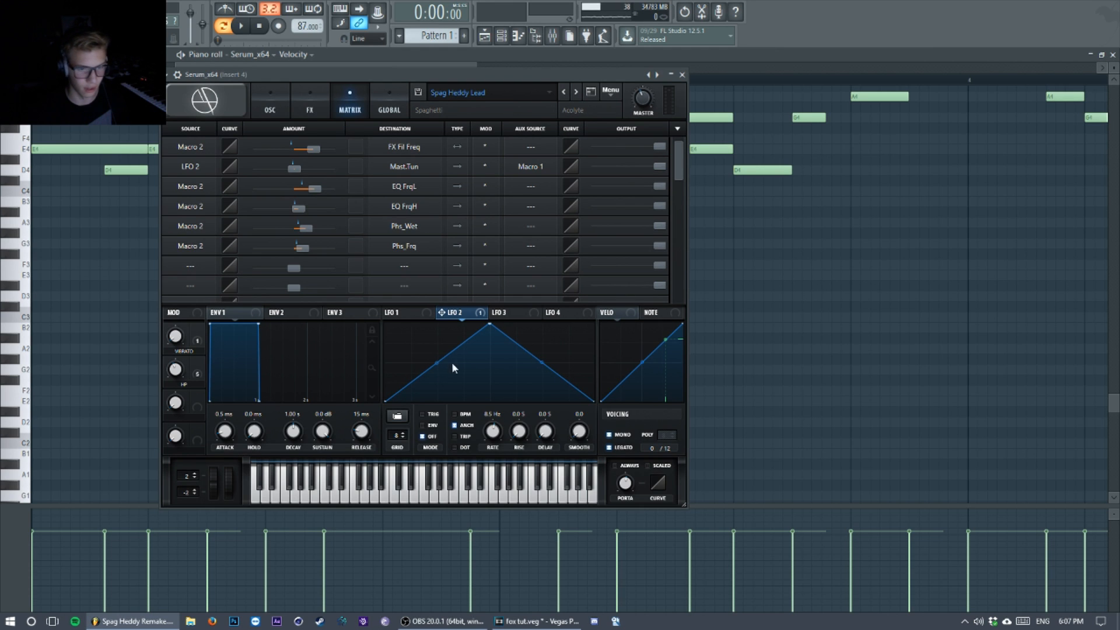
- Examine the peak point of LFO 2's triangle shape and its modulation routing to master tuning
{"action": "double_click", "coordinate": [490, 324]}
{"action": "double_click", "coordinate": [491, 324]}
{"action": "left_click_drag", "start_coordinate": [491, 323], "coordinate": [490, 316]}
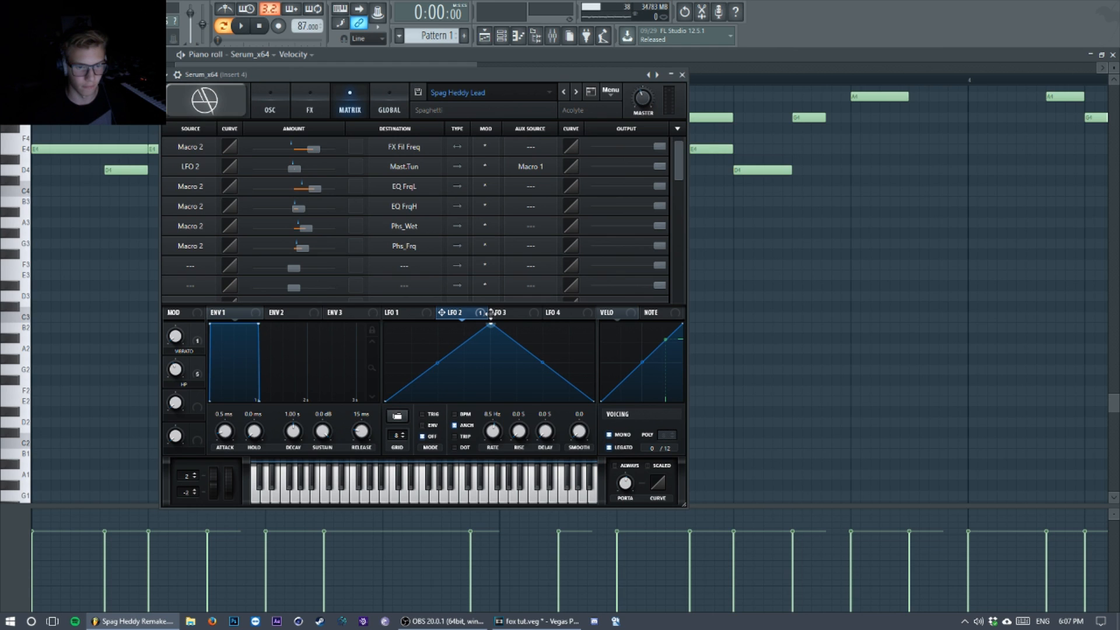
{"action": "left_click", "coordinate": [457, 167]}
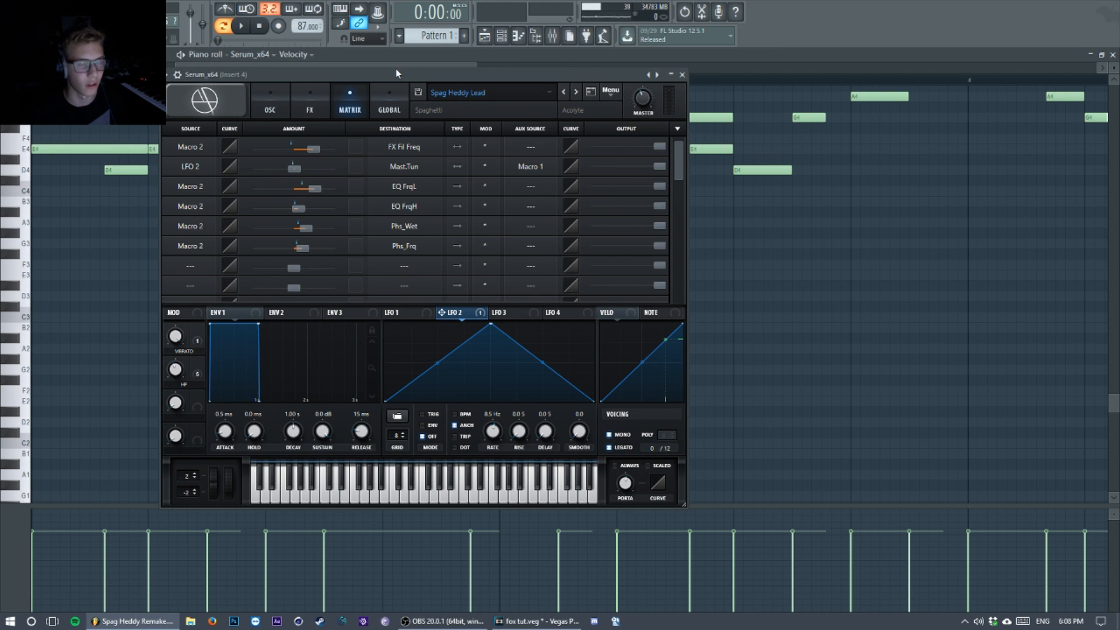
- Audition the lead pattern in Serum while trying out the Vibrato macro, returning it to 0%
{"action": "left_click_drag", "start_coordinate": [397, 73], "coordinate": [406, 64]}
{"action": "key", "text": "space"}
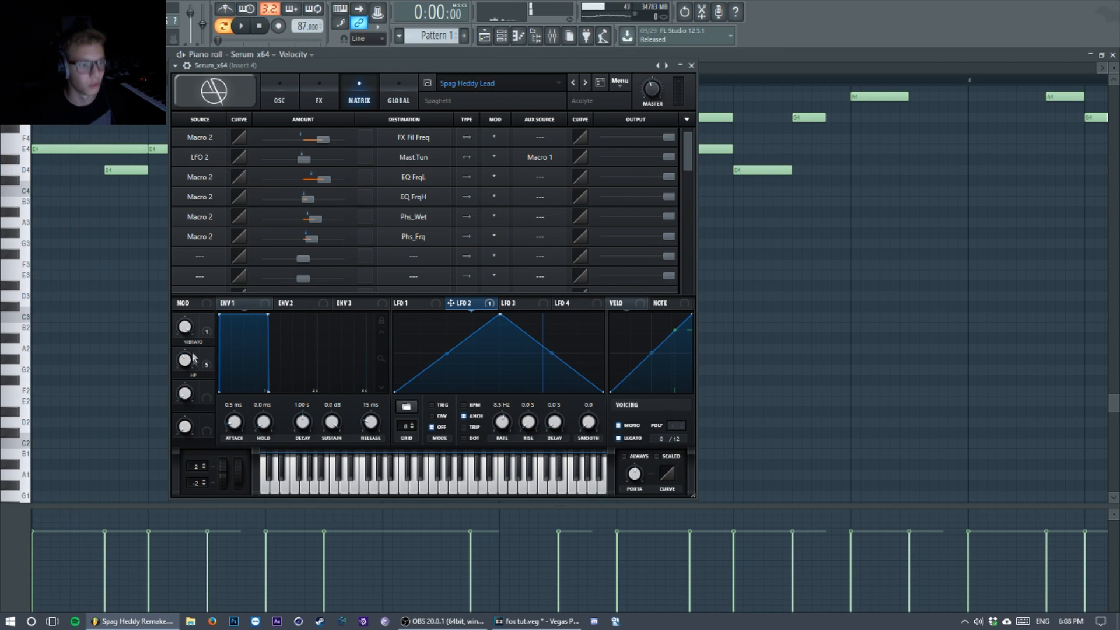
{"action": "mouse_move", "coordinate": [186, 336]}
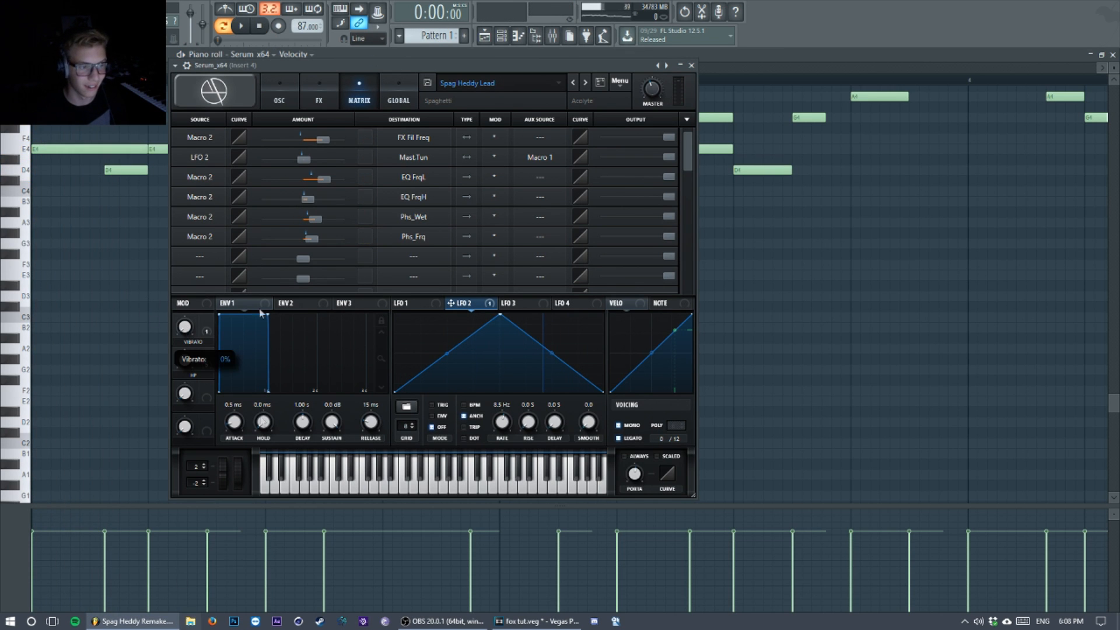
{"action": "left_click_drag", "start_coordinate": [186, 434], "coordinate": [171, 377]}
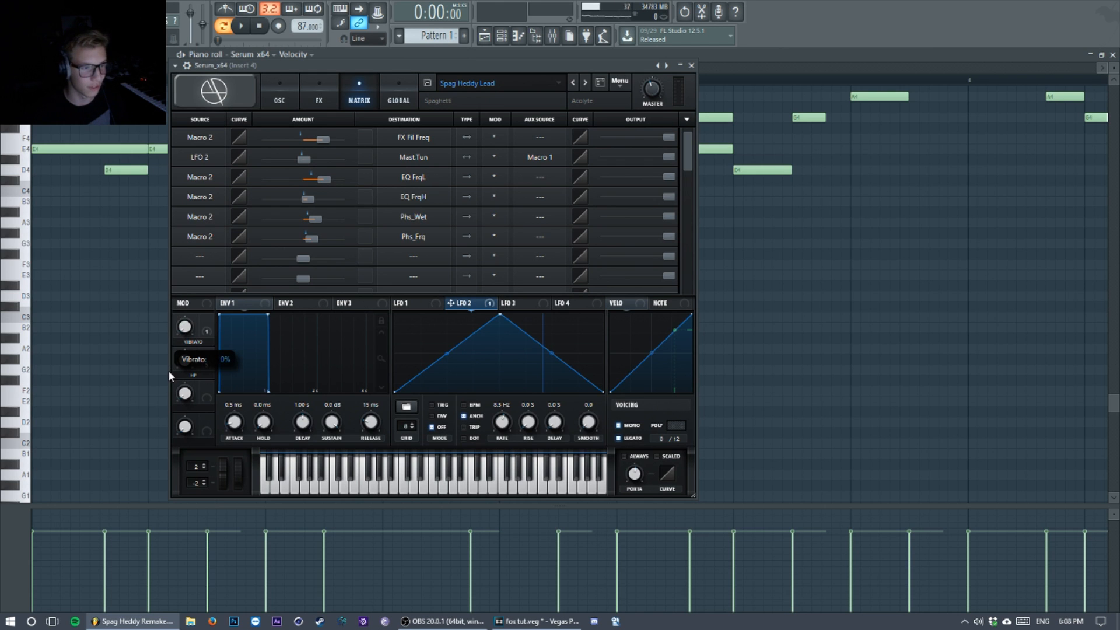
{"action": "key", "text": "space"}
{"action": "left_click_drag", "start_coordinate": [182, 528], "coordinate": [191, 235]}
{"action": "key", "text": "space"}
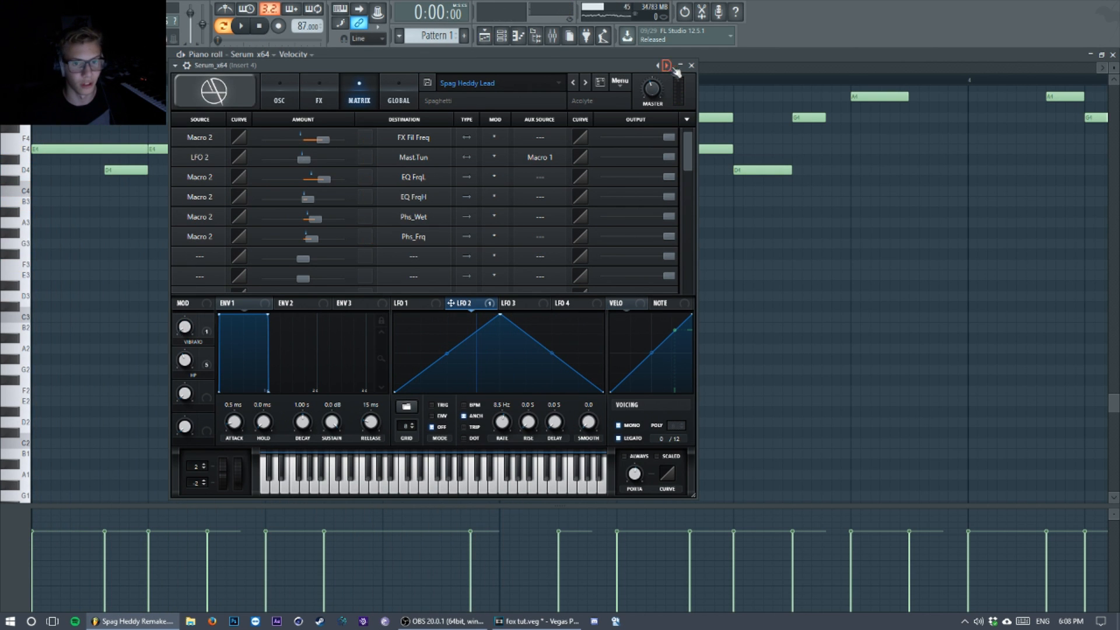
- Close Serum and play the lead with its automation clips in the playlist from bar 5
{"action": "left_click", "coordinate": [692, 66]}
{"action": "key", "text": "F5"}
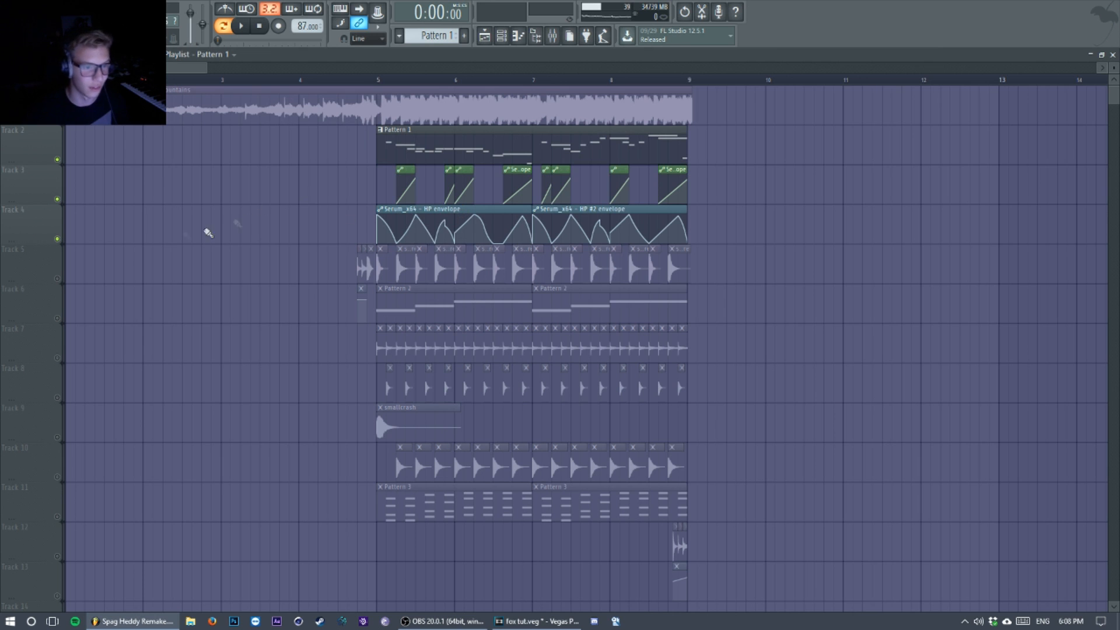
{"action": "left_click", "coordinate": [380, 83]}
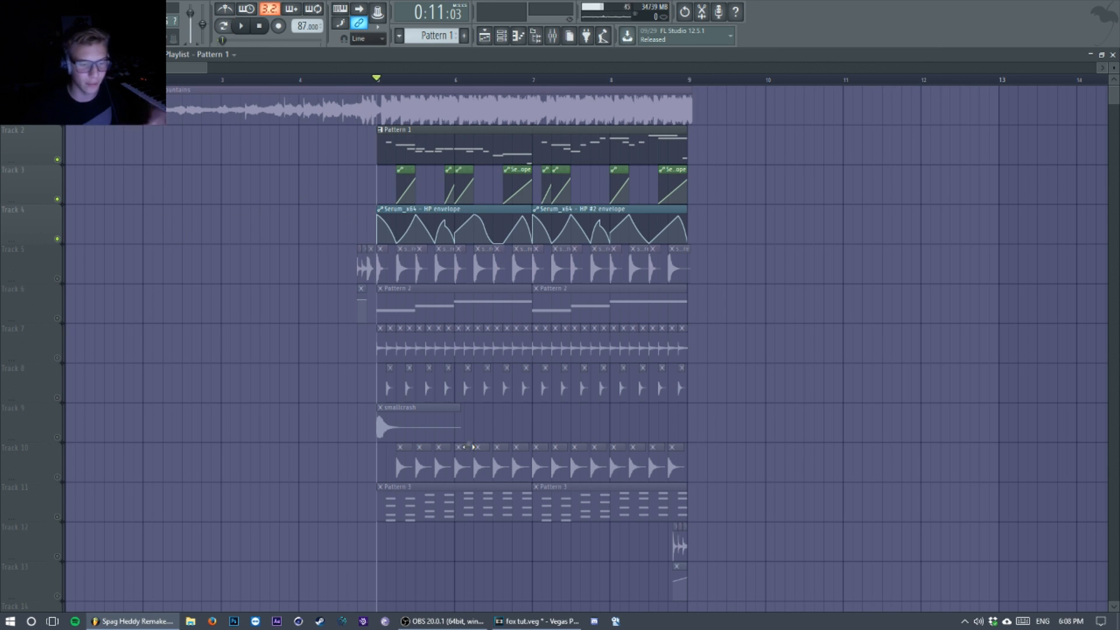
{"action": "mouse_move", "coordinate": [383, 223]}
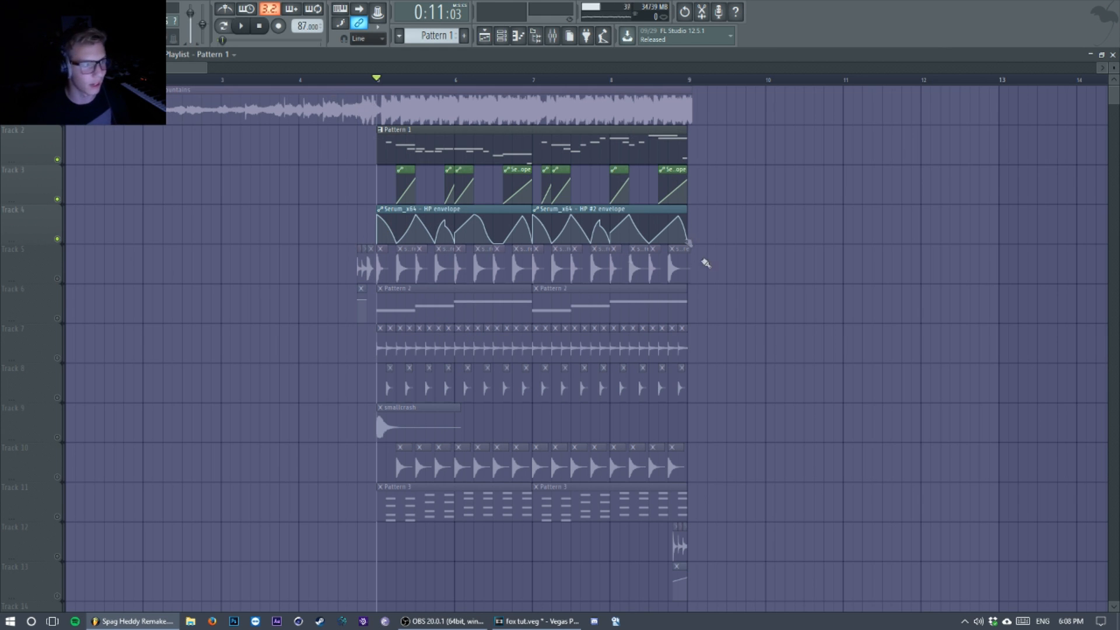
{"action": "key", "text": "space"}
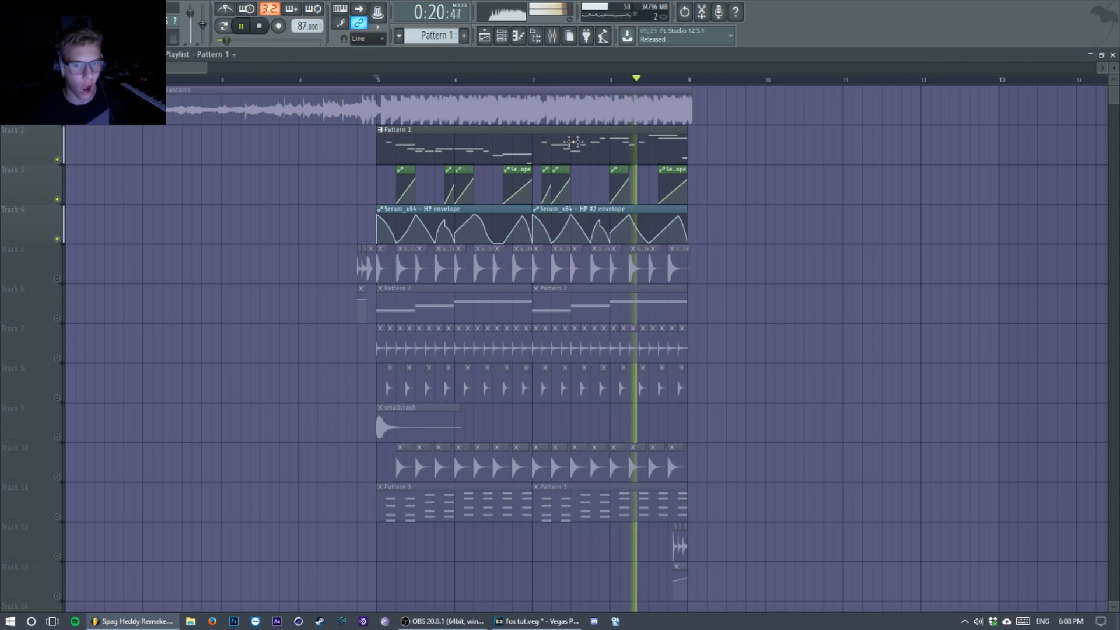
{"action": "key", "text": "space"}
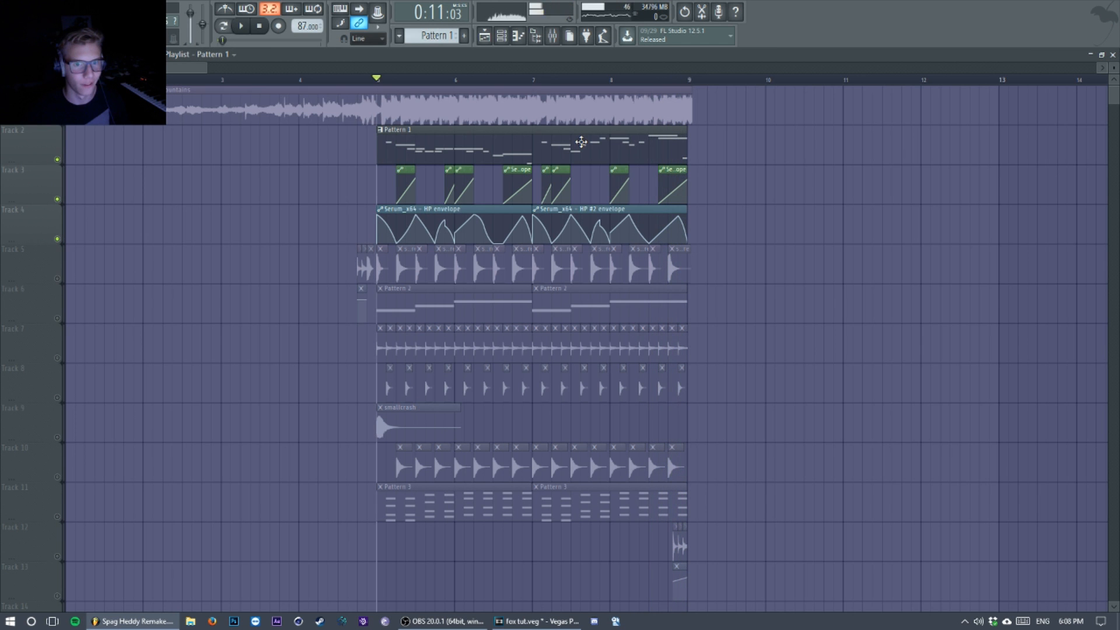
- Check the Saturation Knob plugin's settings on mixer Insert 4 and close its window
{"action": "left_click", "coordinate": [558, 47]}
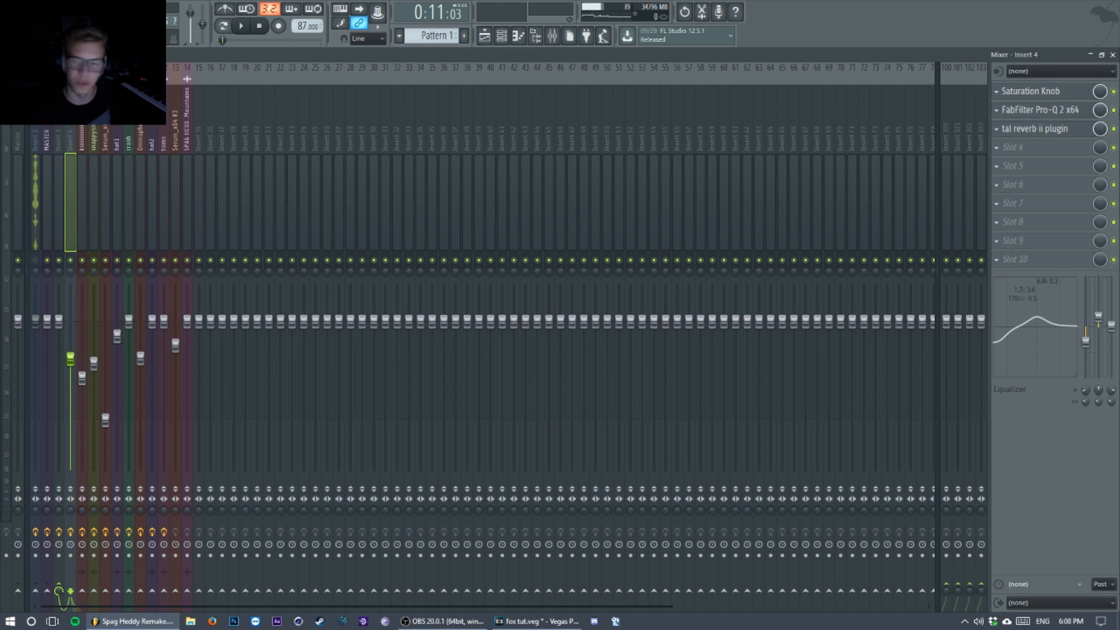
{"action": "left_click", "coordinate": [1067, 95]}
{"action": "left_click_drag", "start_coordinate": [499, 181], "coordinate": [635, 111]}
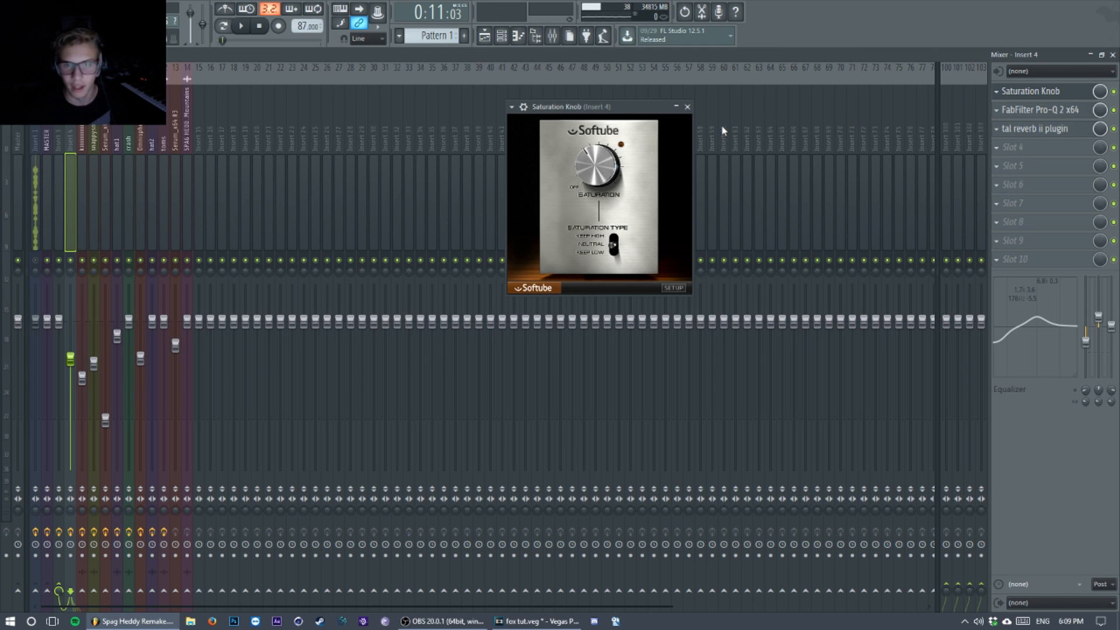
{"action": "left_click", "coordinate": [687, 106]}
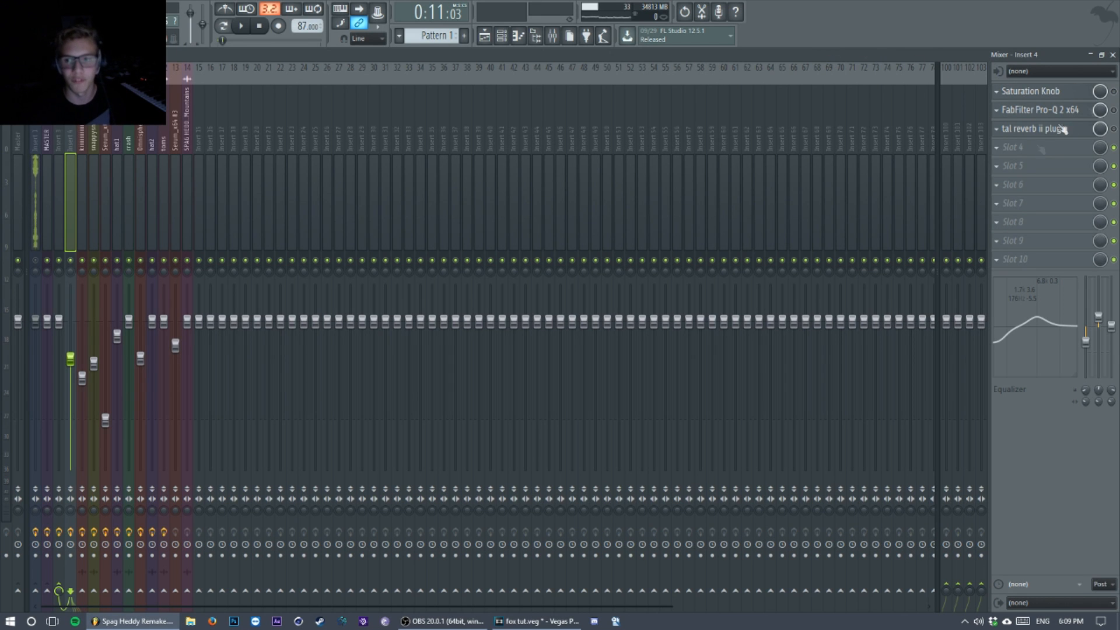
- Compare the lead with all Insert 4 effects bypassed and with only Saturation Knob enabled
{"action": "key", "text": "space"}
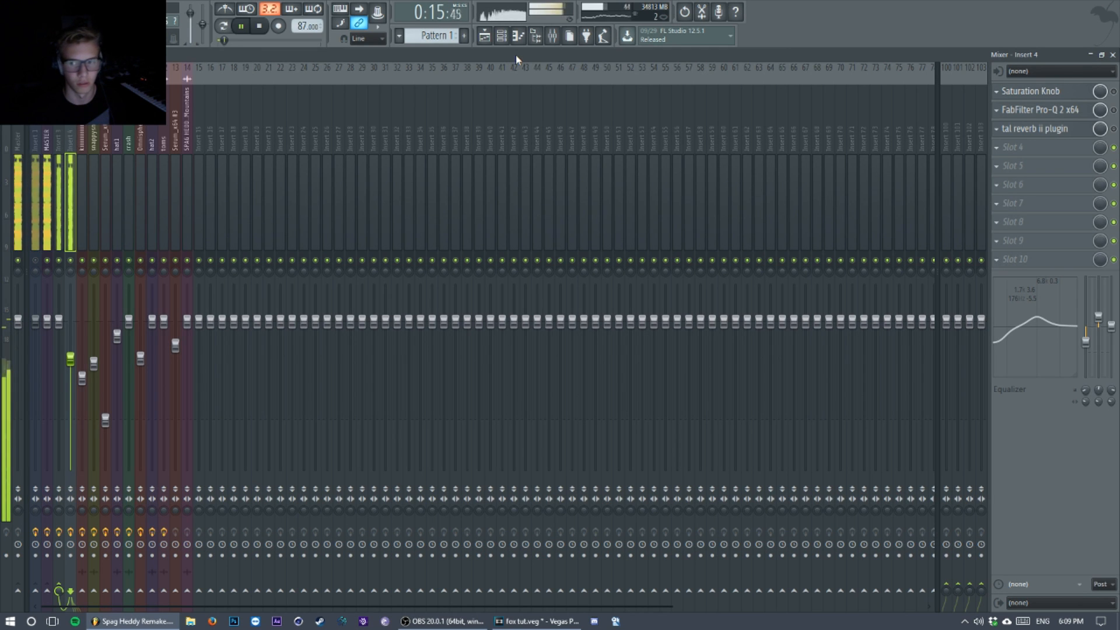
{"action": "key", "text": "space"}
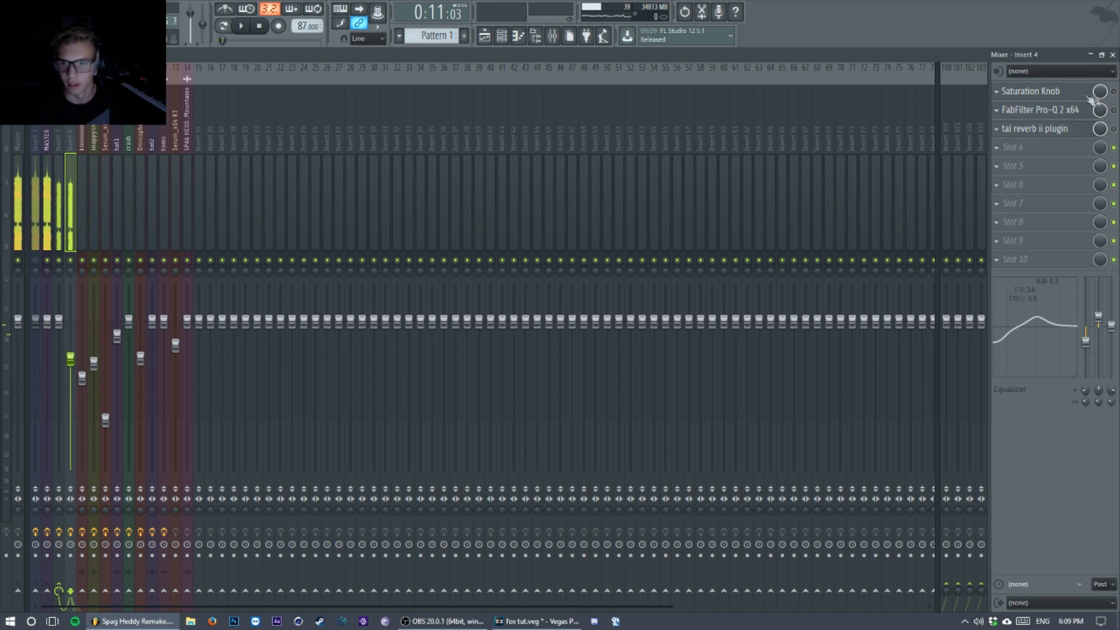
{"action": "left_click", "coordinate": [1113, 91]}
{"action": "key", "text": "space"}
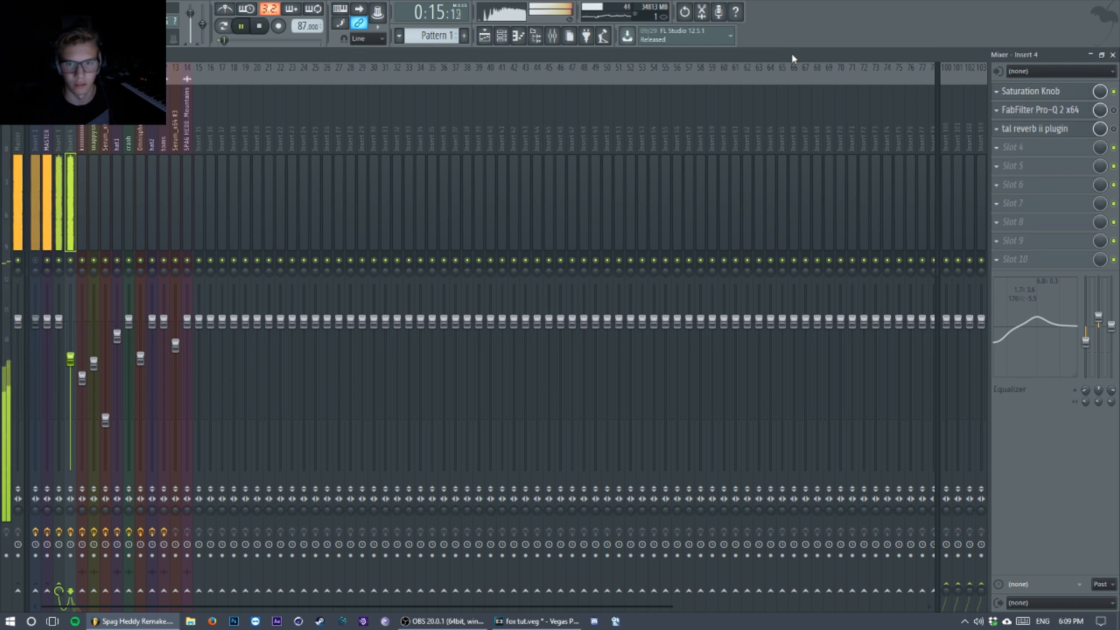
{"action": "key", "text": "space"}
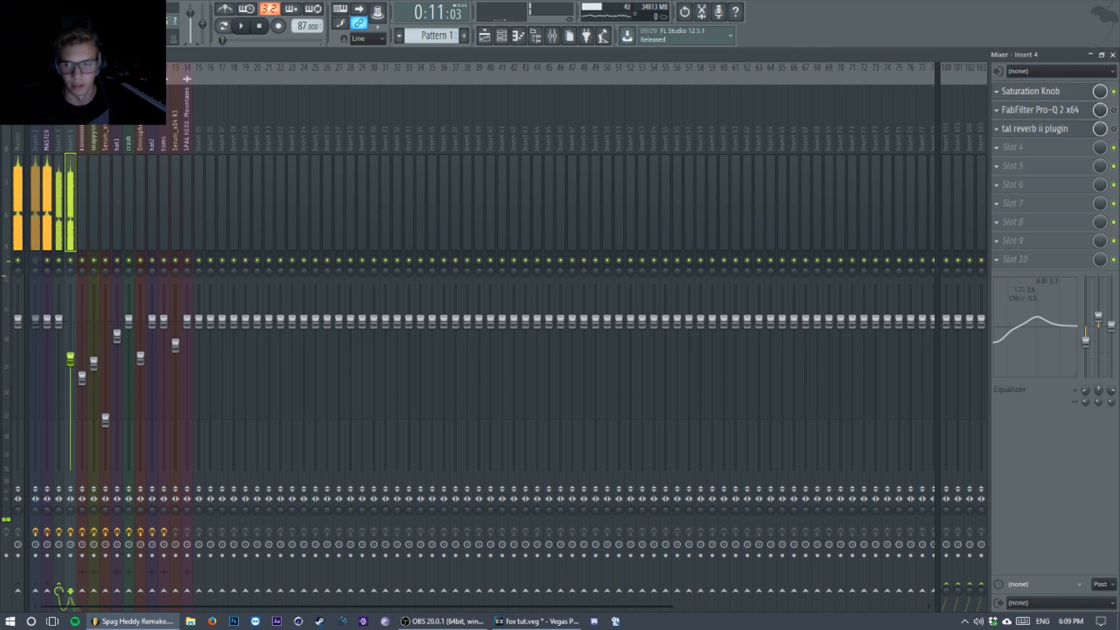
- Open FabFilter Pro-Q 2 on Insert 4 and watch the lead's spectrum against the EQ curve during playback
{"action": "left_click", "coordinate": [1091, 111]}
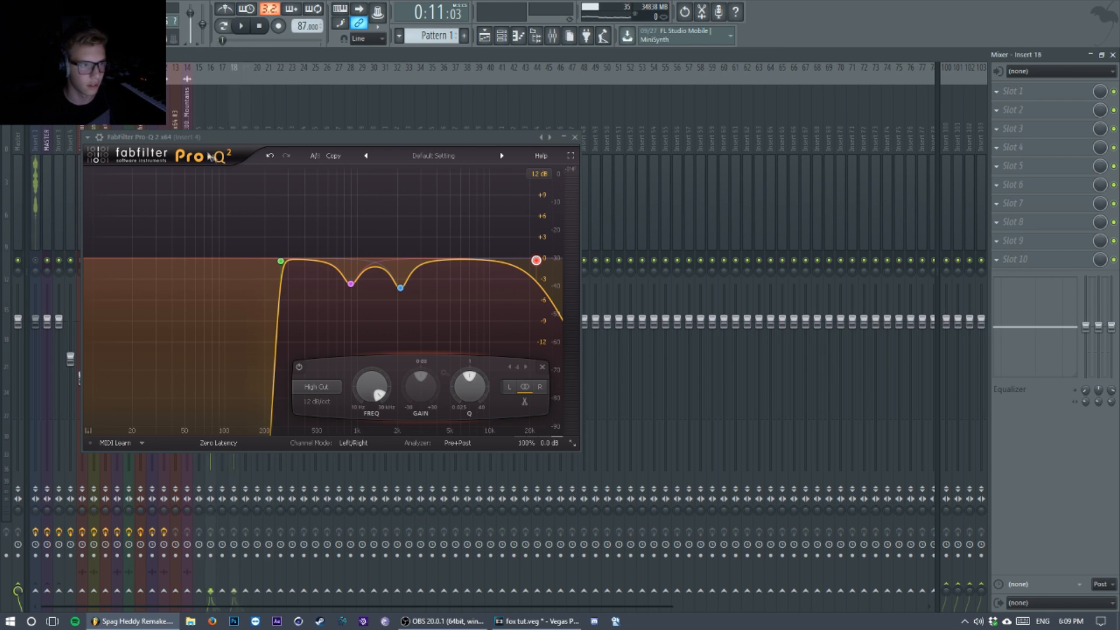
{"action": "left_click_drag", "start_coordinate": [297, 137], "coordinate": [362, 97]}
{"action": "left_click_drag", "start_coordinate": [339, 236], "coordinate": [445, 233]}
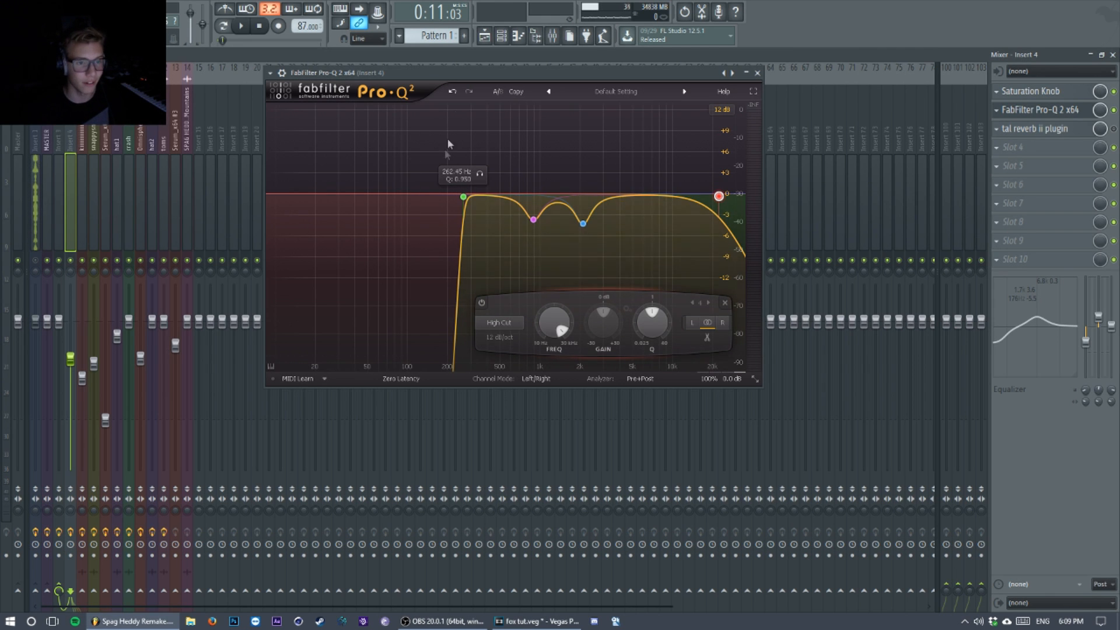
{"action": "left_click_drag", "start_coordinate": [478, 77], "coordinate": [471, 97]}
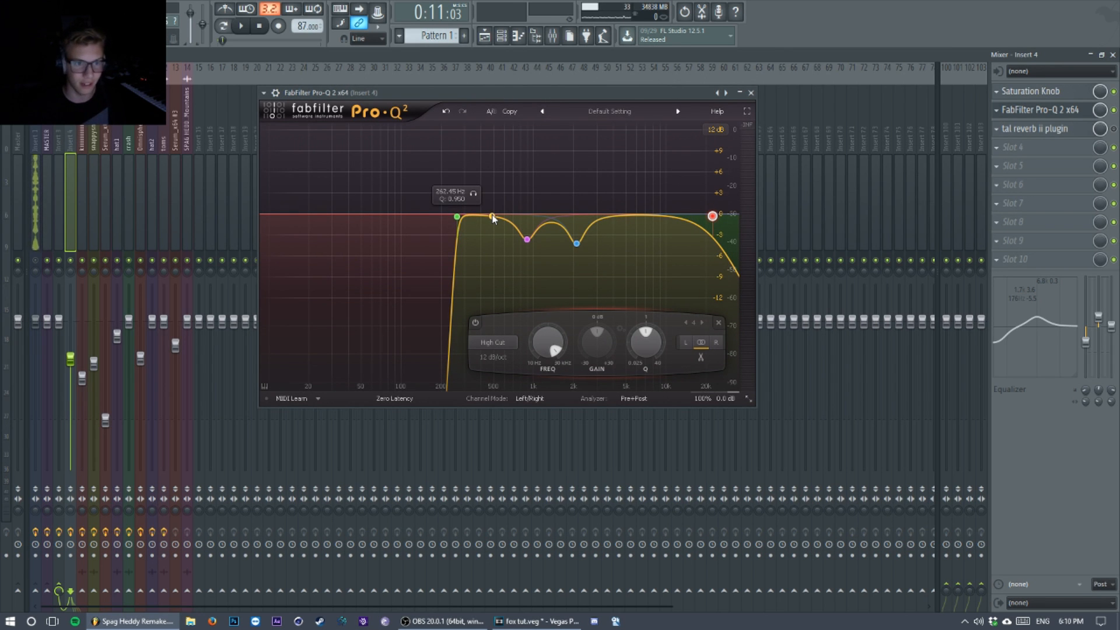
{"action": "mouse_move", "coordinate": [532, 98]}
{"action": "left_mouse_down"}
{"action": "mouse_move", "coordinate": [542, 96]}
{"action": "mouse_move", "coordinate": [522, 102]}
{"action": "left_mouse_up"}
{"action": "key", "text": "space"}
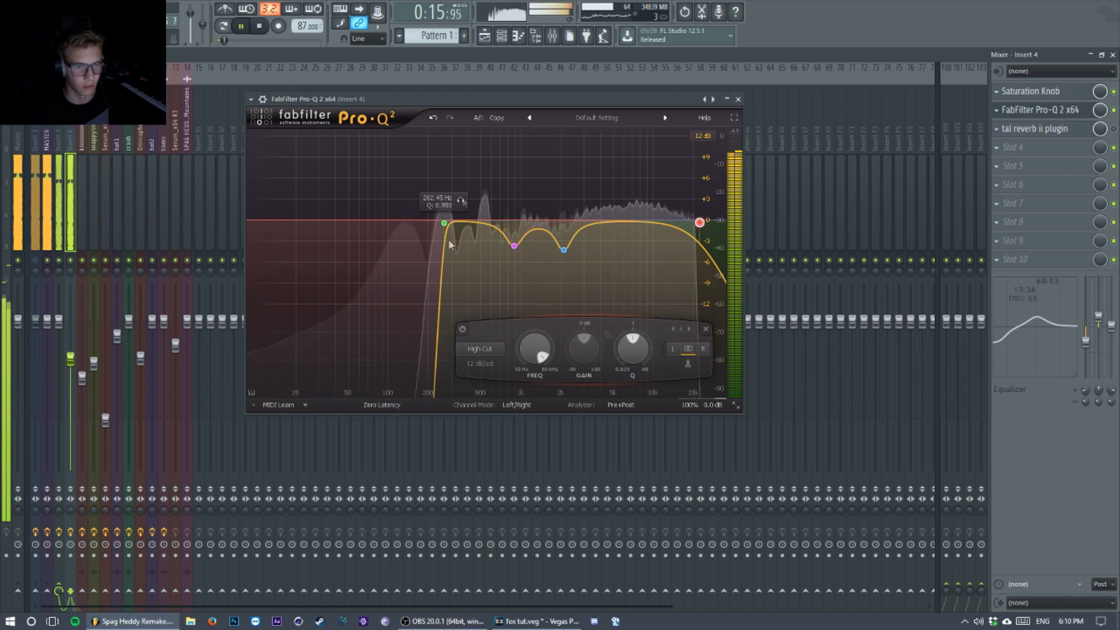
{"action": "key", "text": "space"}
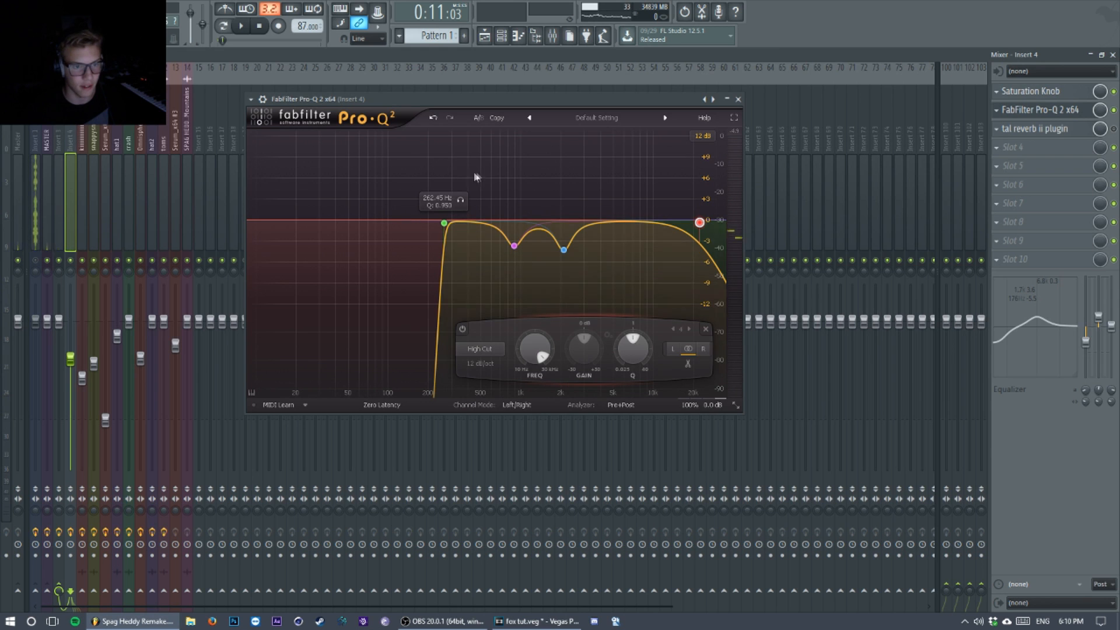
- Check Pro-Q 2's low cut band and the high cut band's shape and slope options without changing them
{"action": "left_click", "coordinate": [444, 224]}
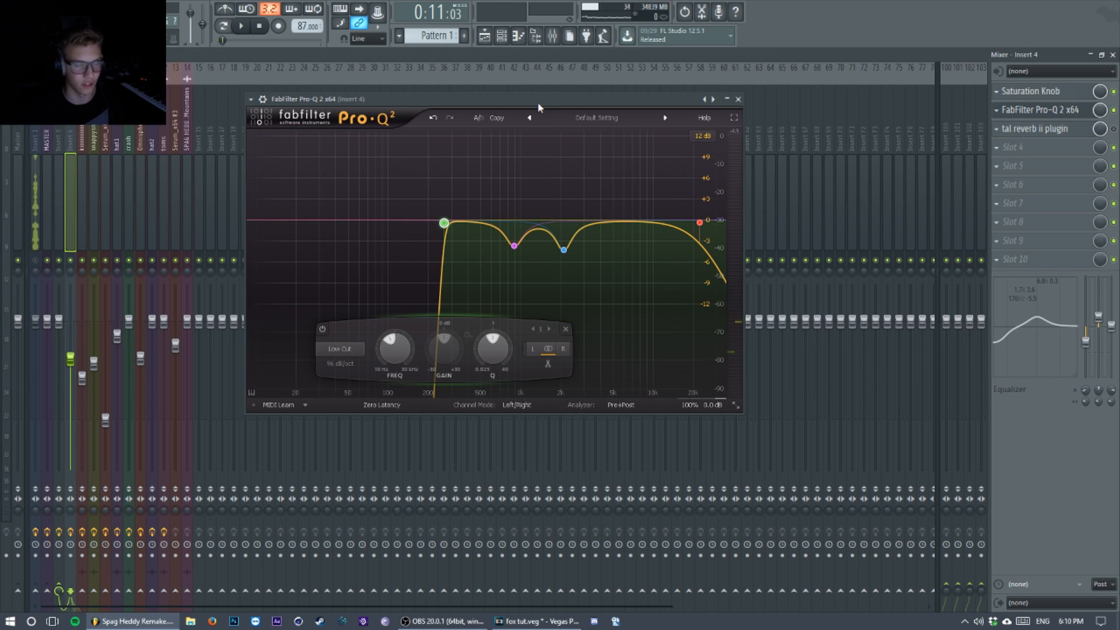
{"action": "left_click", "coordinate": [491, 37]}
{"action": "left_click", "coordinate": [495, 37]}
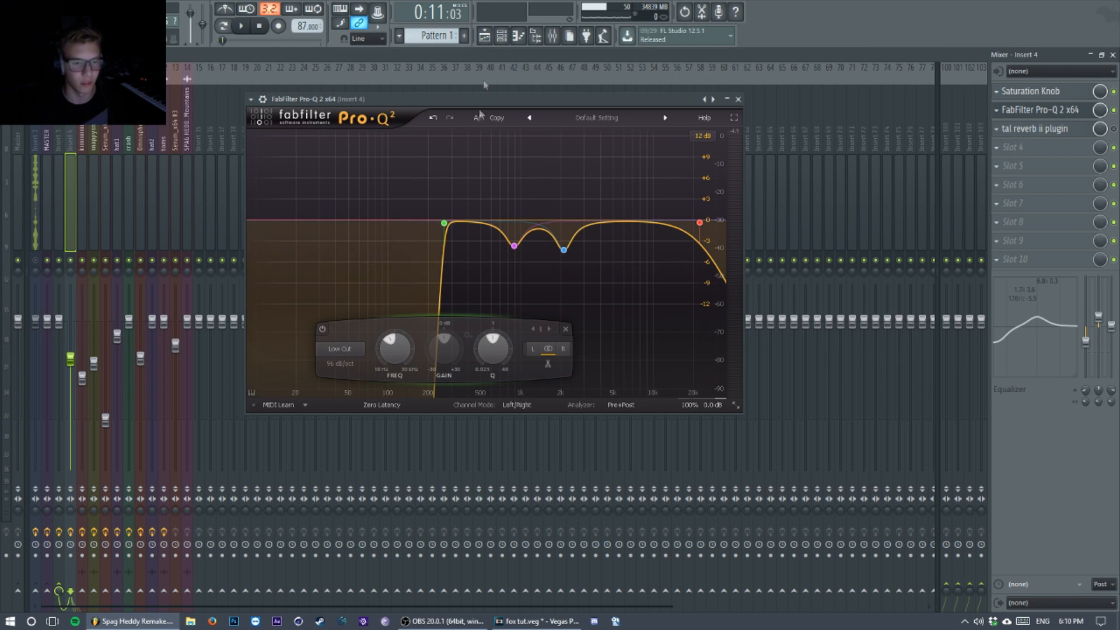
{"action": "left_click", "coordinate": [699, 224]}
{"action": "right_click", "coordinate": [701, 225]}
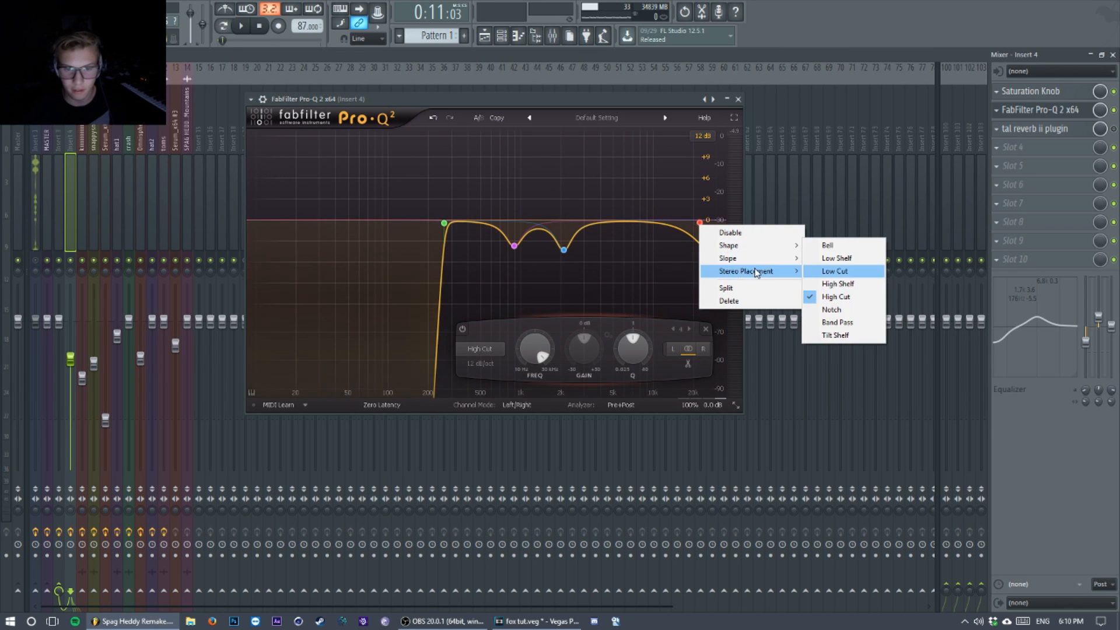
{"action": "mouse_move", "coordinate": [764, 259]}
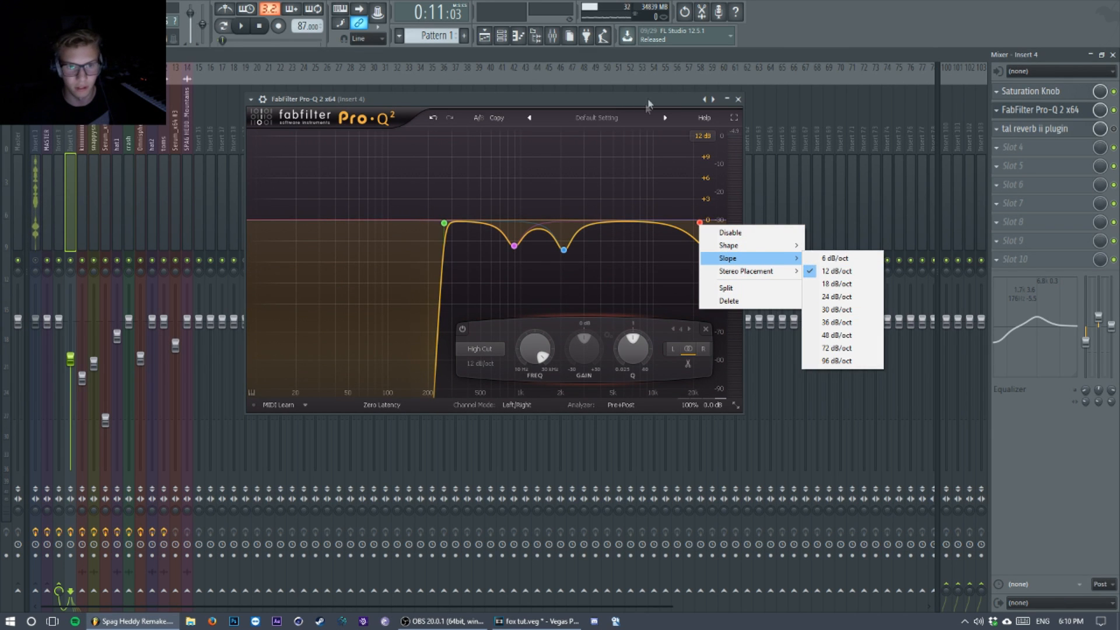
{"action": "left_click", "coordinate": [646, 105]}
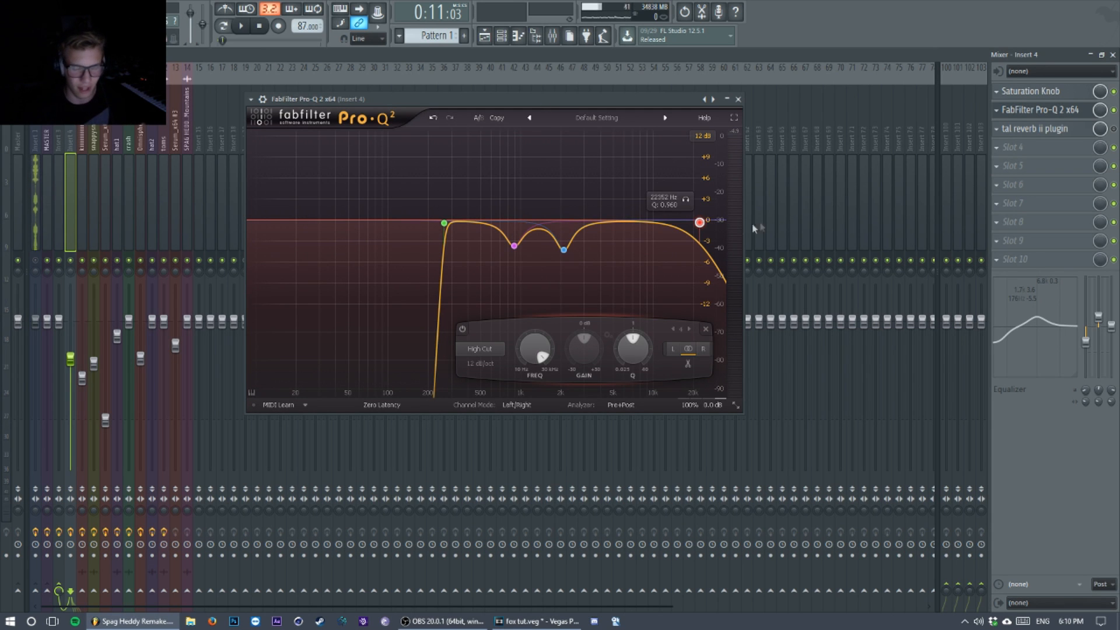
- Inspect Pro-Q 2's upper bell dip near 2.1 kHz and demonstrate soloing that band
{"action": "left_click", "coordinate": [564, 249]}
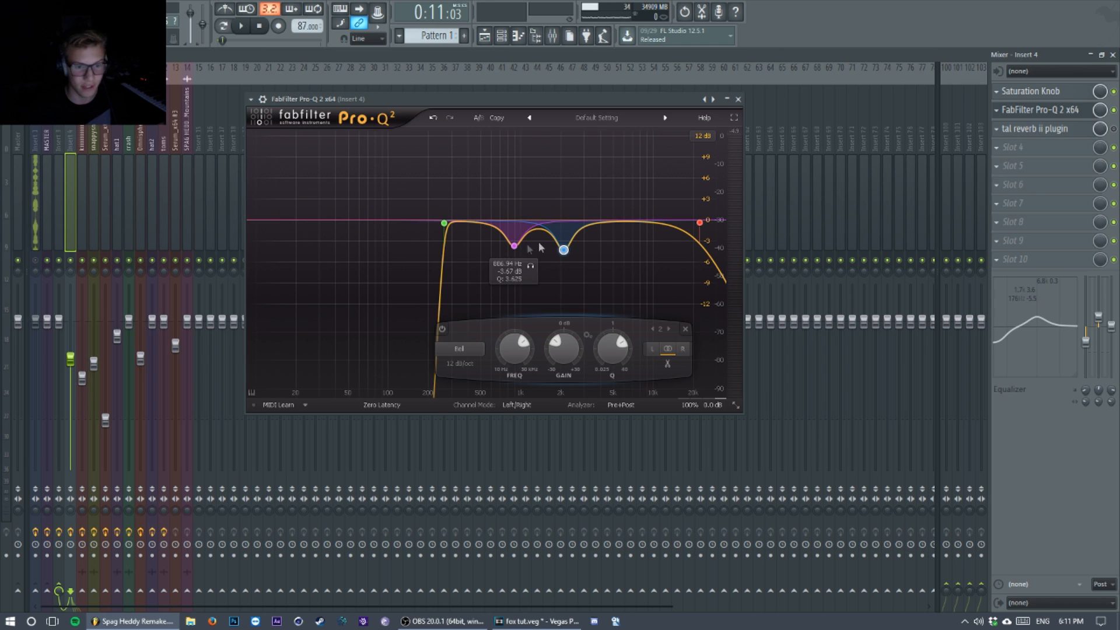
{"action": "left_click", "coordinate": [581, 271]}
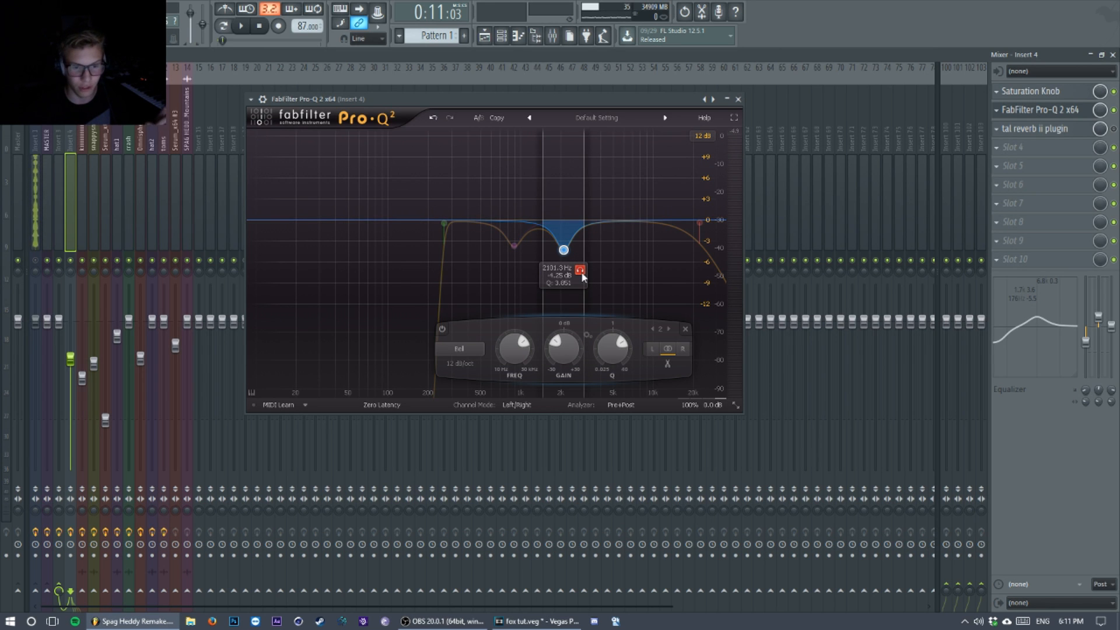
{"action": "left_click", "coordinate": [581, 271]}
{"action": "left_click", "coordinate": [581, 271]}
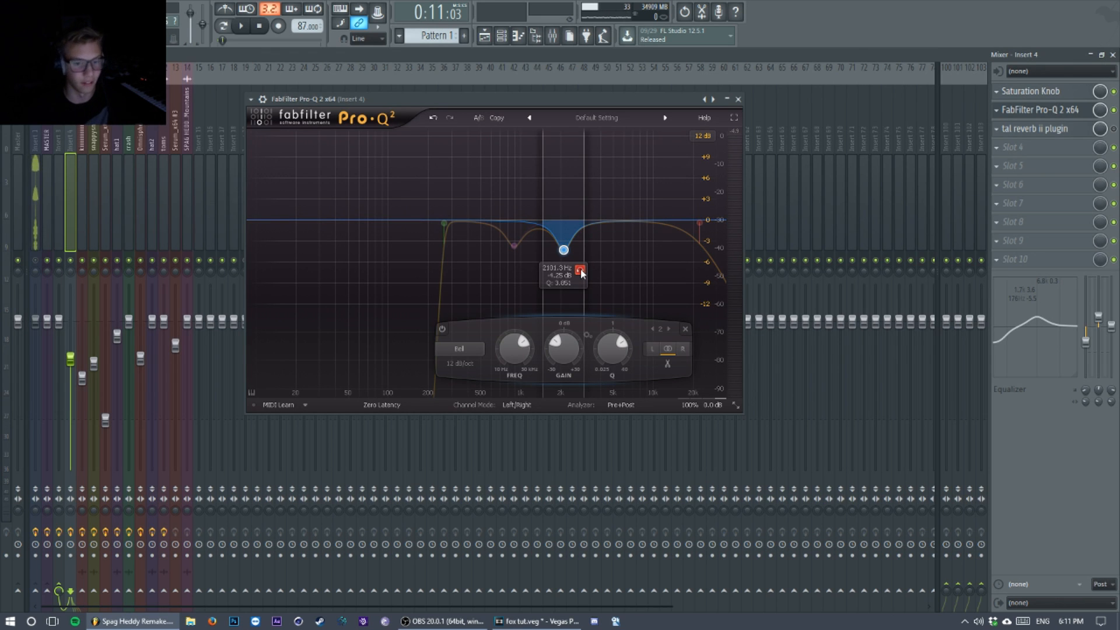
{"action": "left_click", "coordinate": [581, 271]}
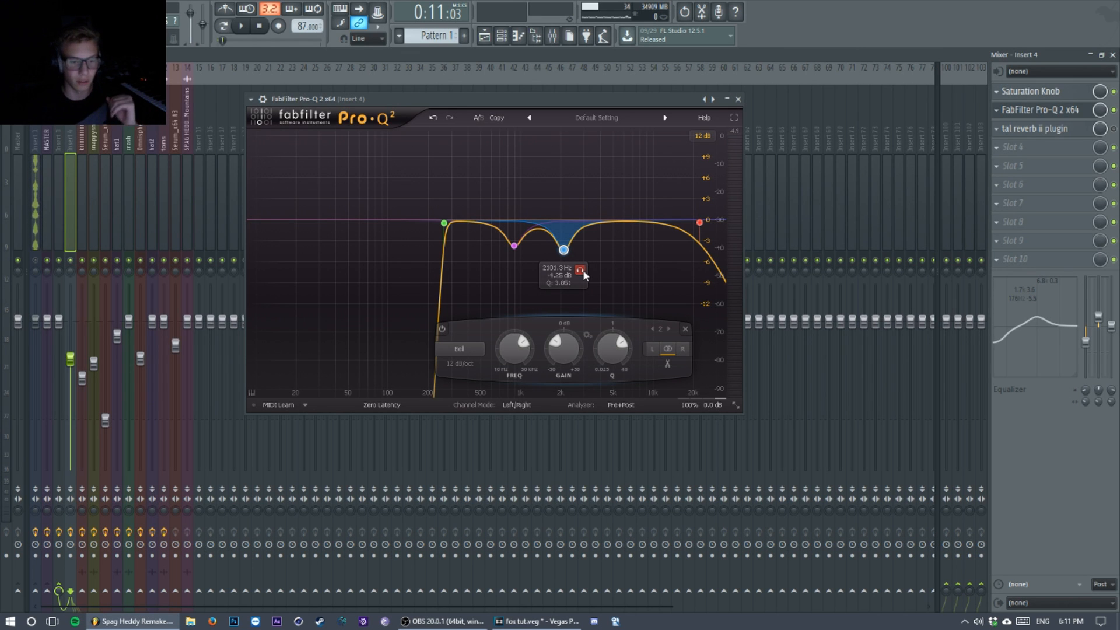
- Close Pro-Q 2 and compare playback of the lead with the EQ bypassed and enabled on Insert 4
{"action": "left_click", "coordinate": [738, 99]}
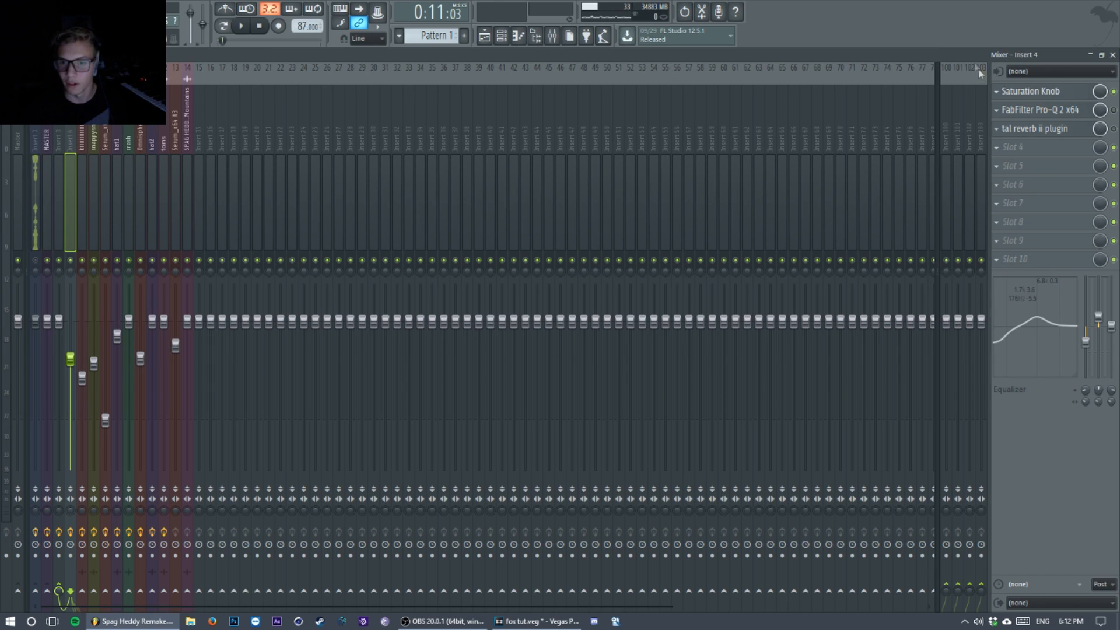
{"action": "key", "text": "space"}
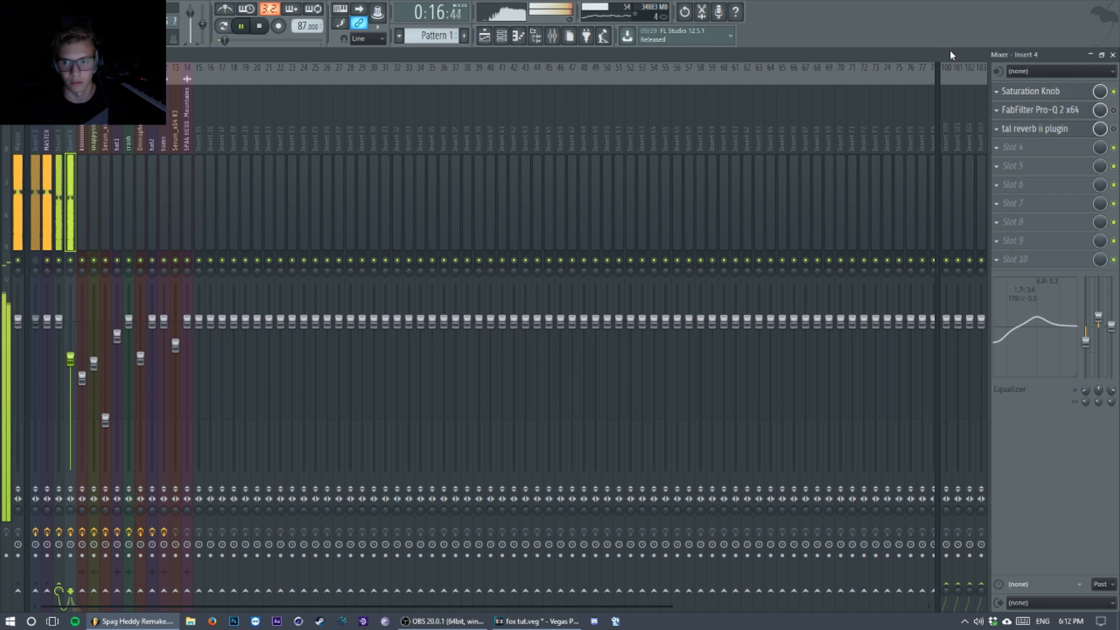
{"action": "key", "text": "space"}
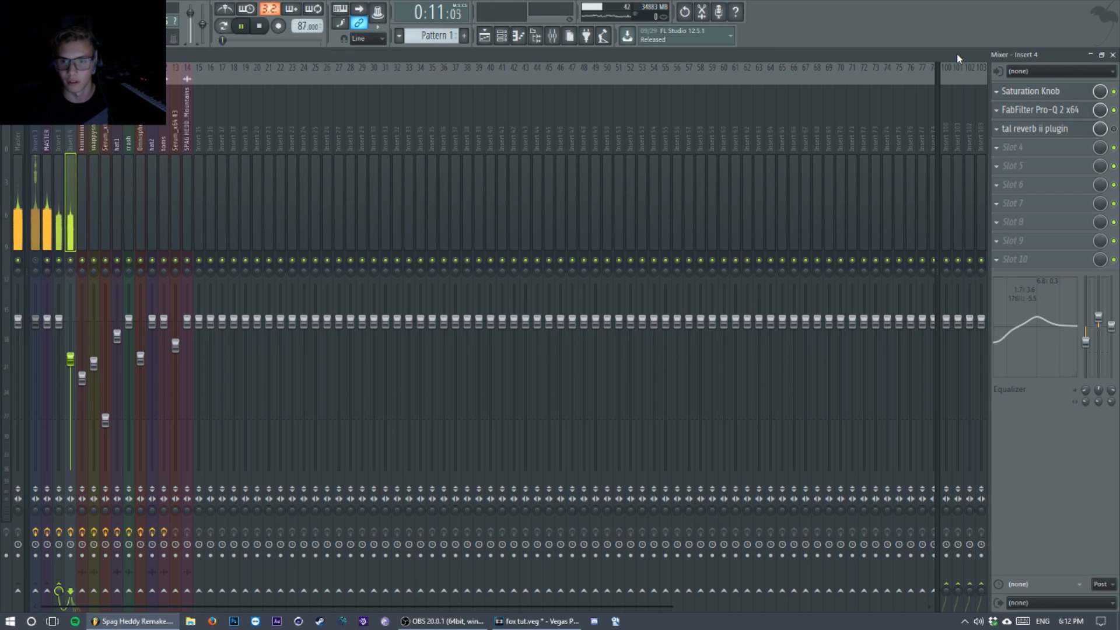
{"action": "key", "text": "space"}
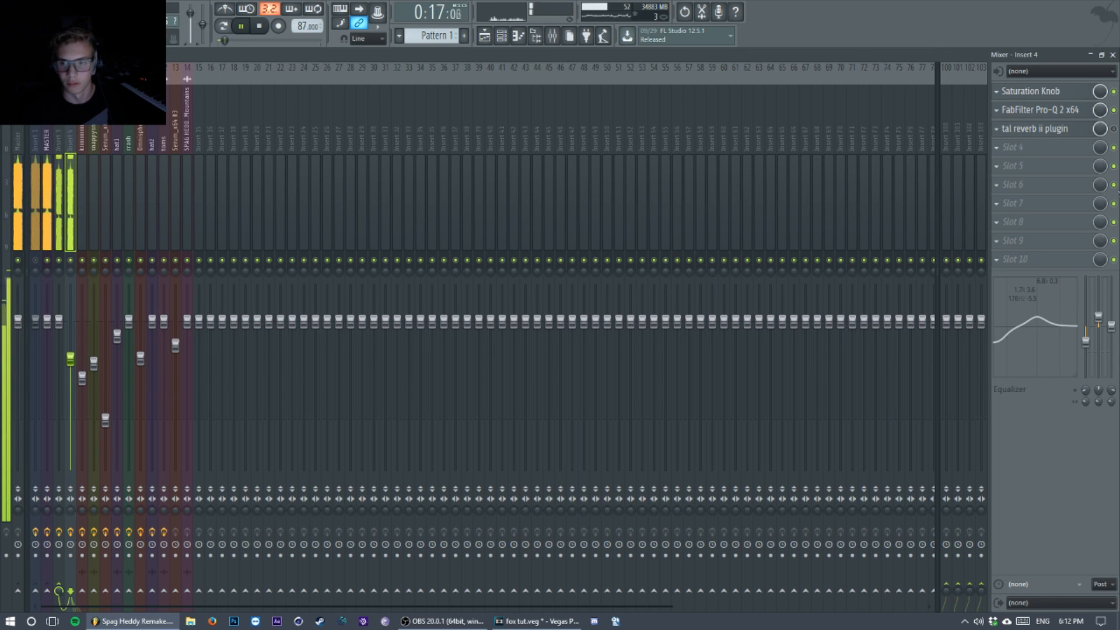
{"action": "key", "text": "space"}
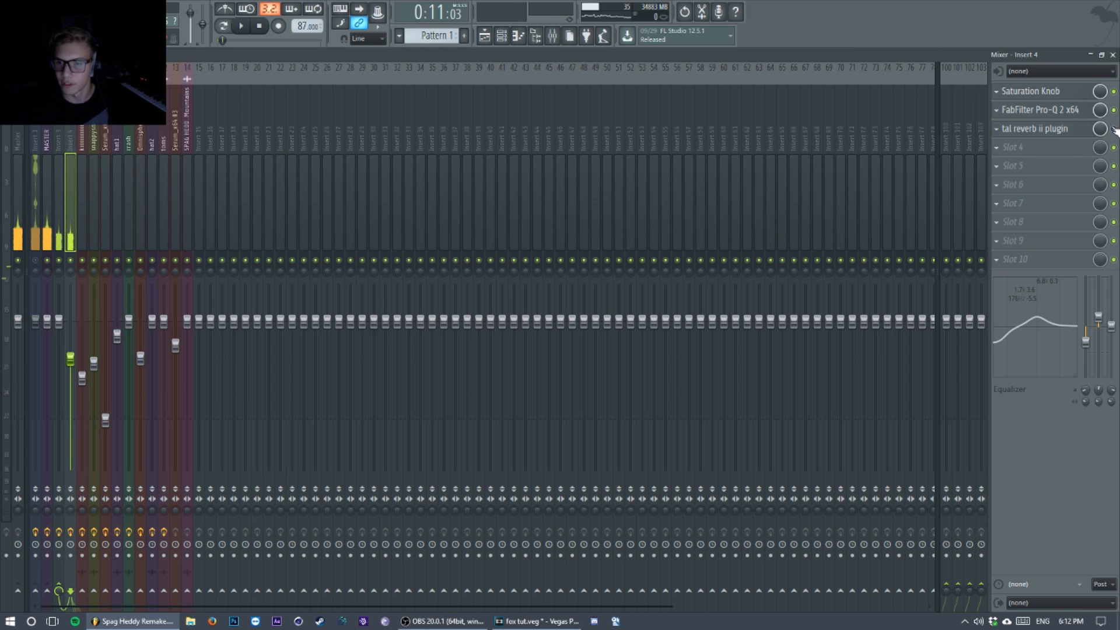
- Open tal reverb ii plugin on Insert 4 and review its band, room size, pre delay, stereo width and dry/wet settings
{"action": "left_click", "coordinate": [1049, 137]}
{"action": "left_click_drag", "start_coordinate": [390, 137], "coordinate": [465, 106]}
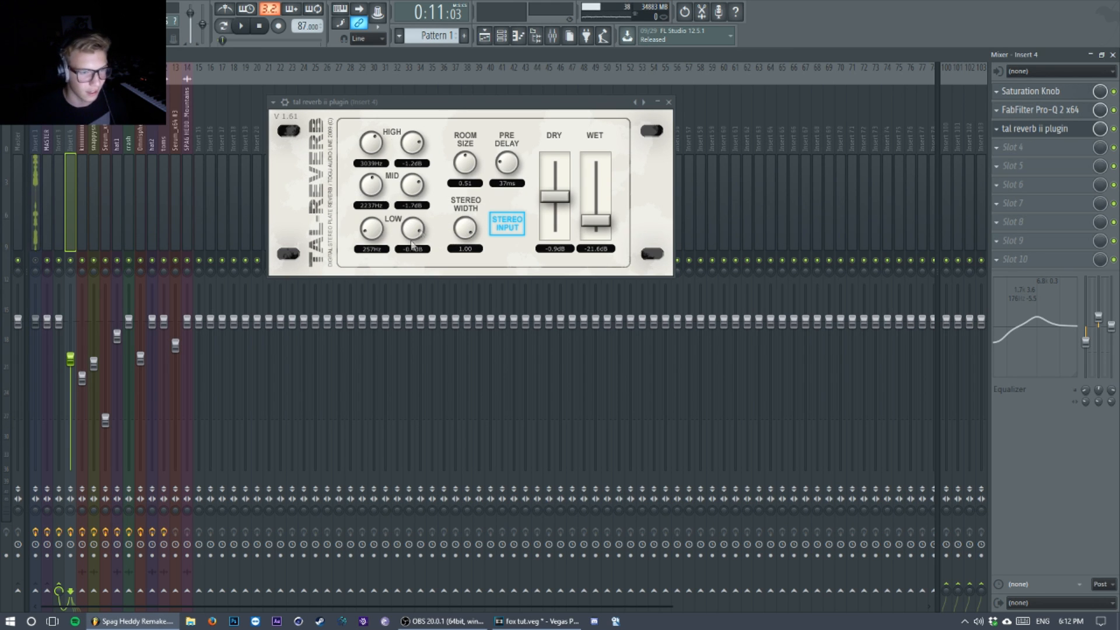
{"action": "left_click", "coordinate": [668, 102]}
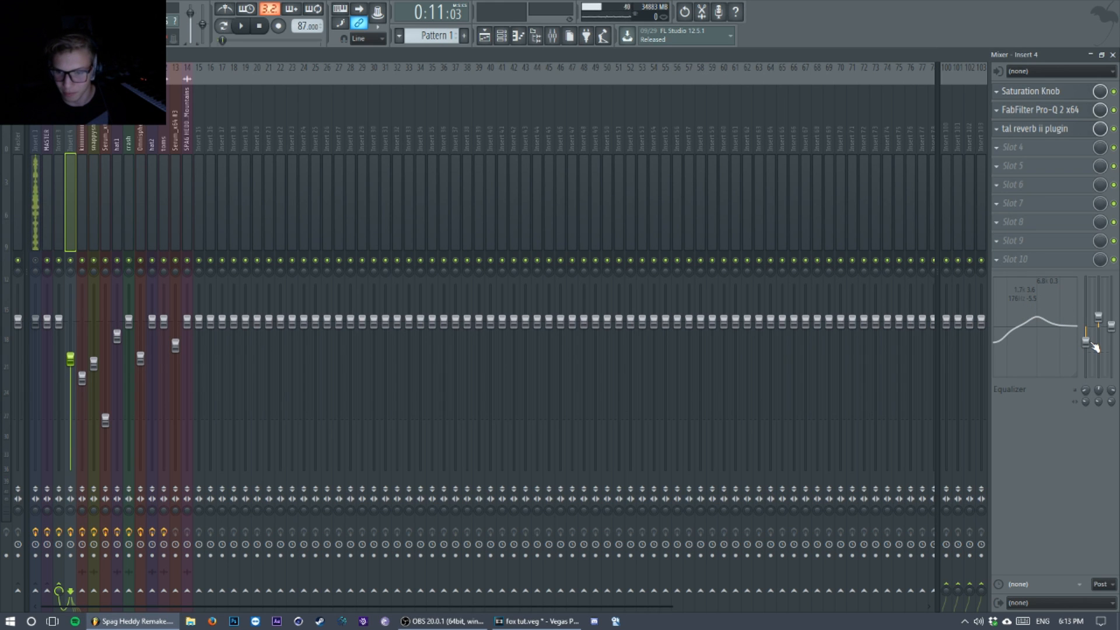
- Nudge the low band of Insert 4's built-in equalizer slightly down and audition the processed lead in the playlist
{"action": "left_click_drag", "start_coordinate": [1089, 347], "coordinate": [1088, 349]}
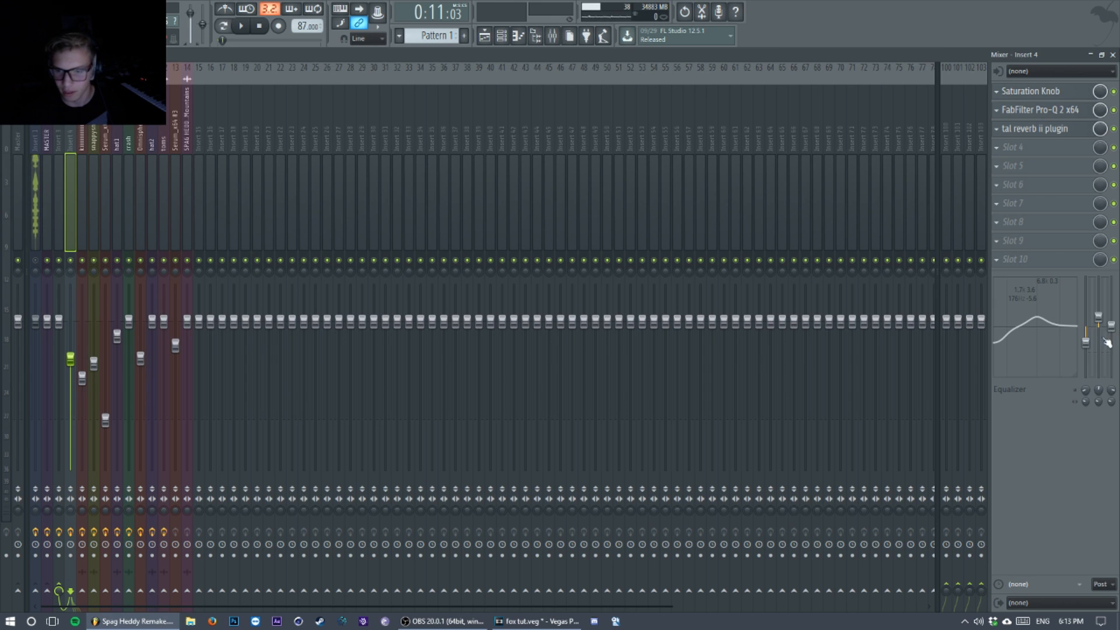
{"action": "left_click", "coordinate": [484, 36]}
{"action": "key", "text": "space"}
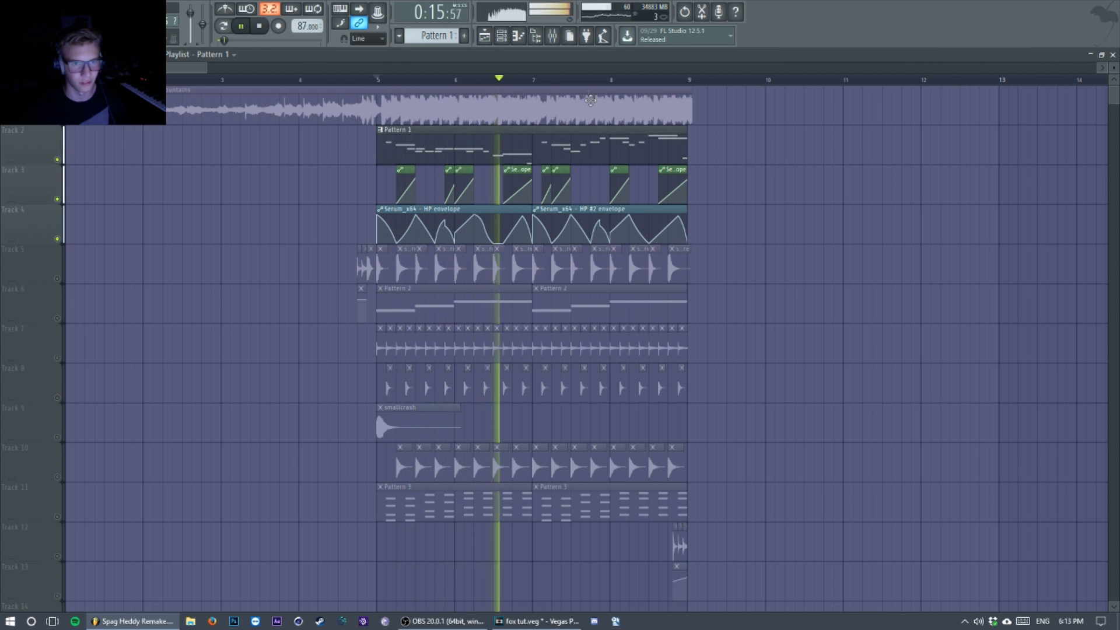
{"action": "key", "text": "space"}
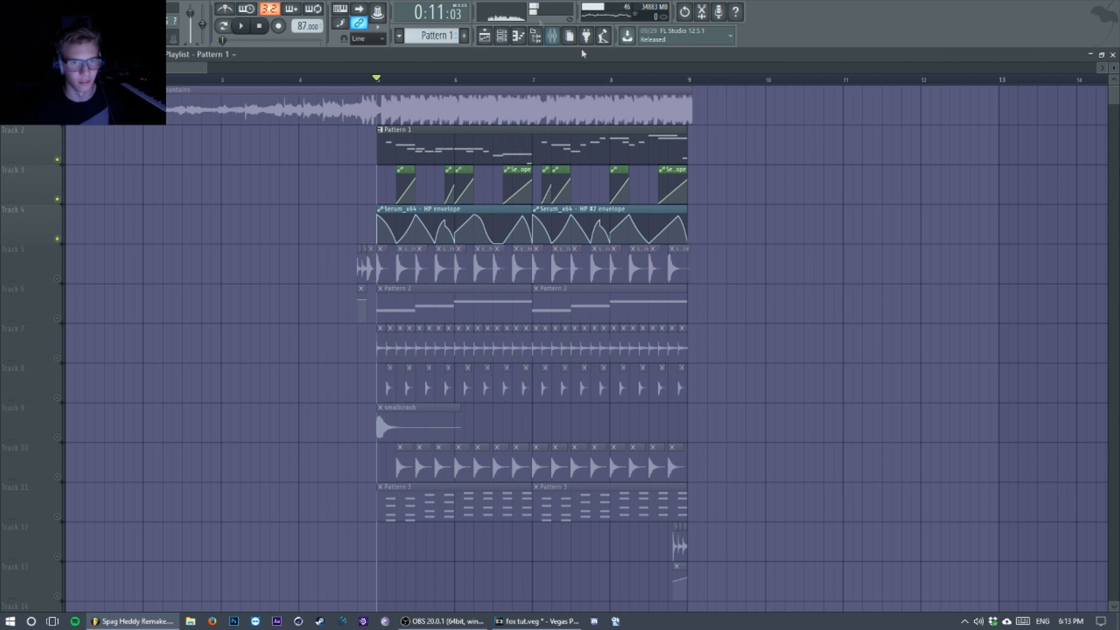
- Recheck Saturation Knob's settings on Insert 4, close it and return to the playlist
{"action": "left_click", "coordinate": [552, 36]}
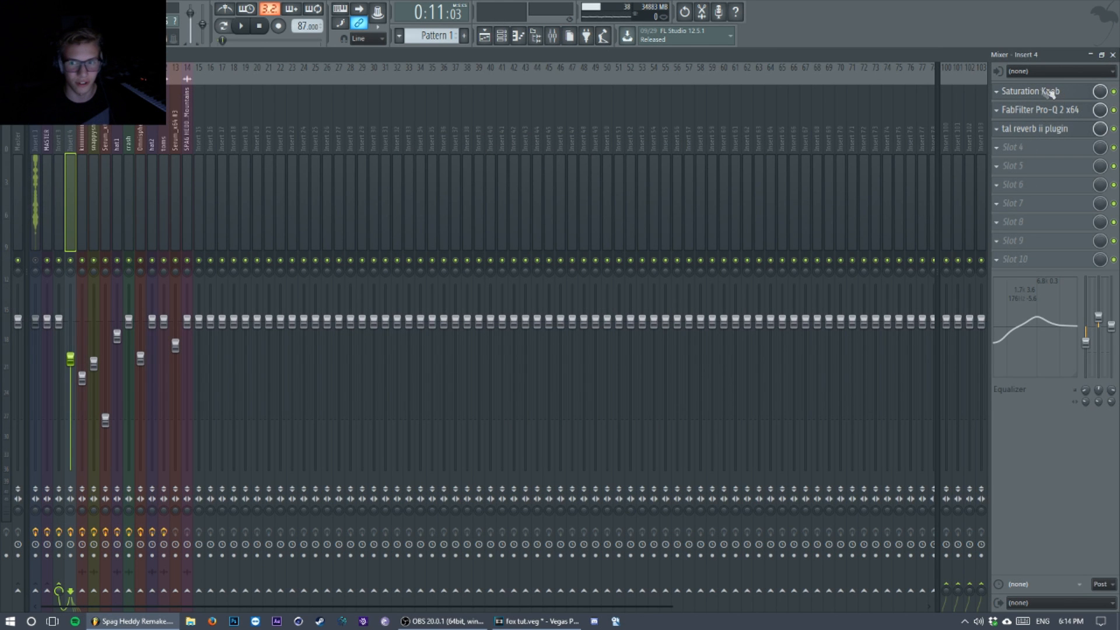
{"action": "left_click", "coordinate": [1046, 92]}
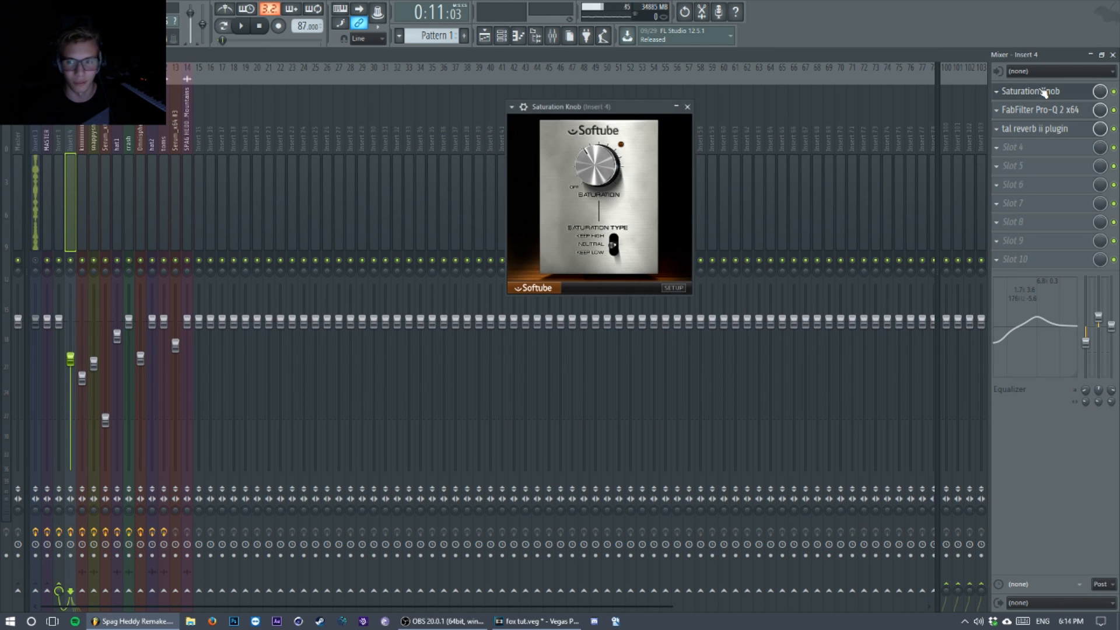
{"action": "left_click", "coordinate": [688, 106]}
{"action": "left_click", "coordinate": [484, 36]}
{"action": "left_click", "coordinate": [484, 36]}
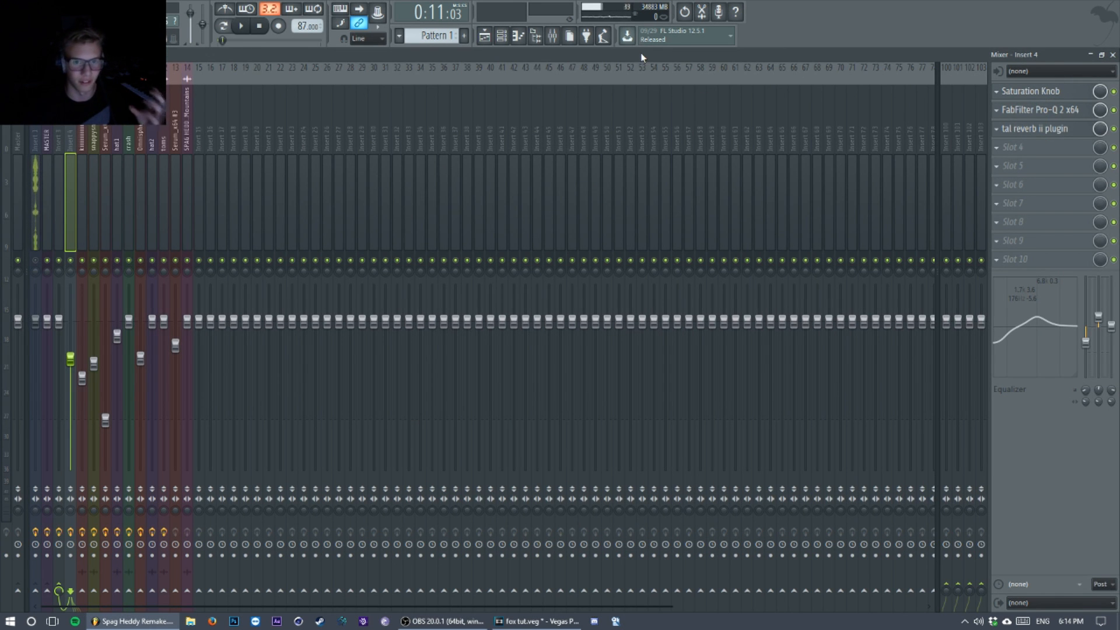
{"action": "left_click", "coordinate": [485, 36]}
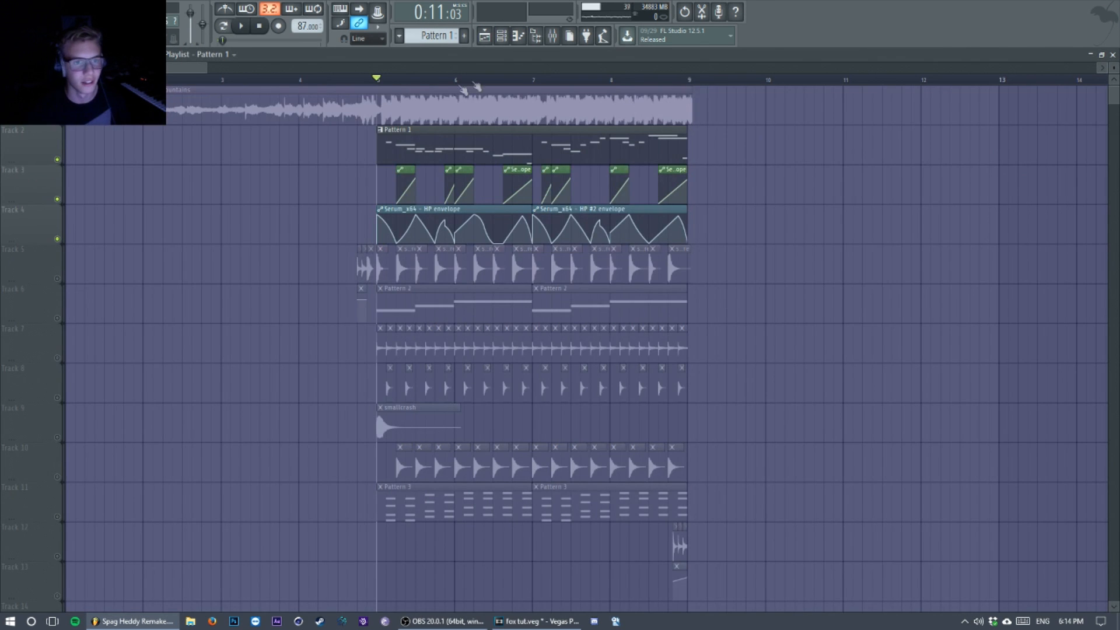